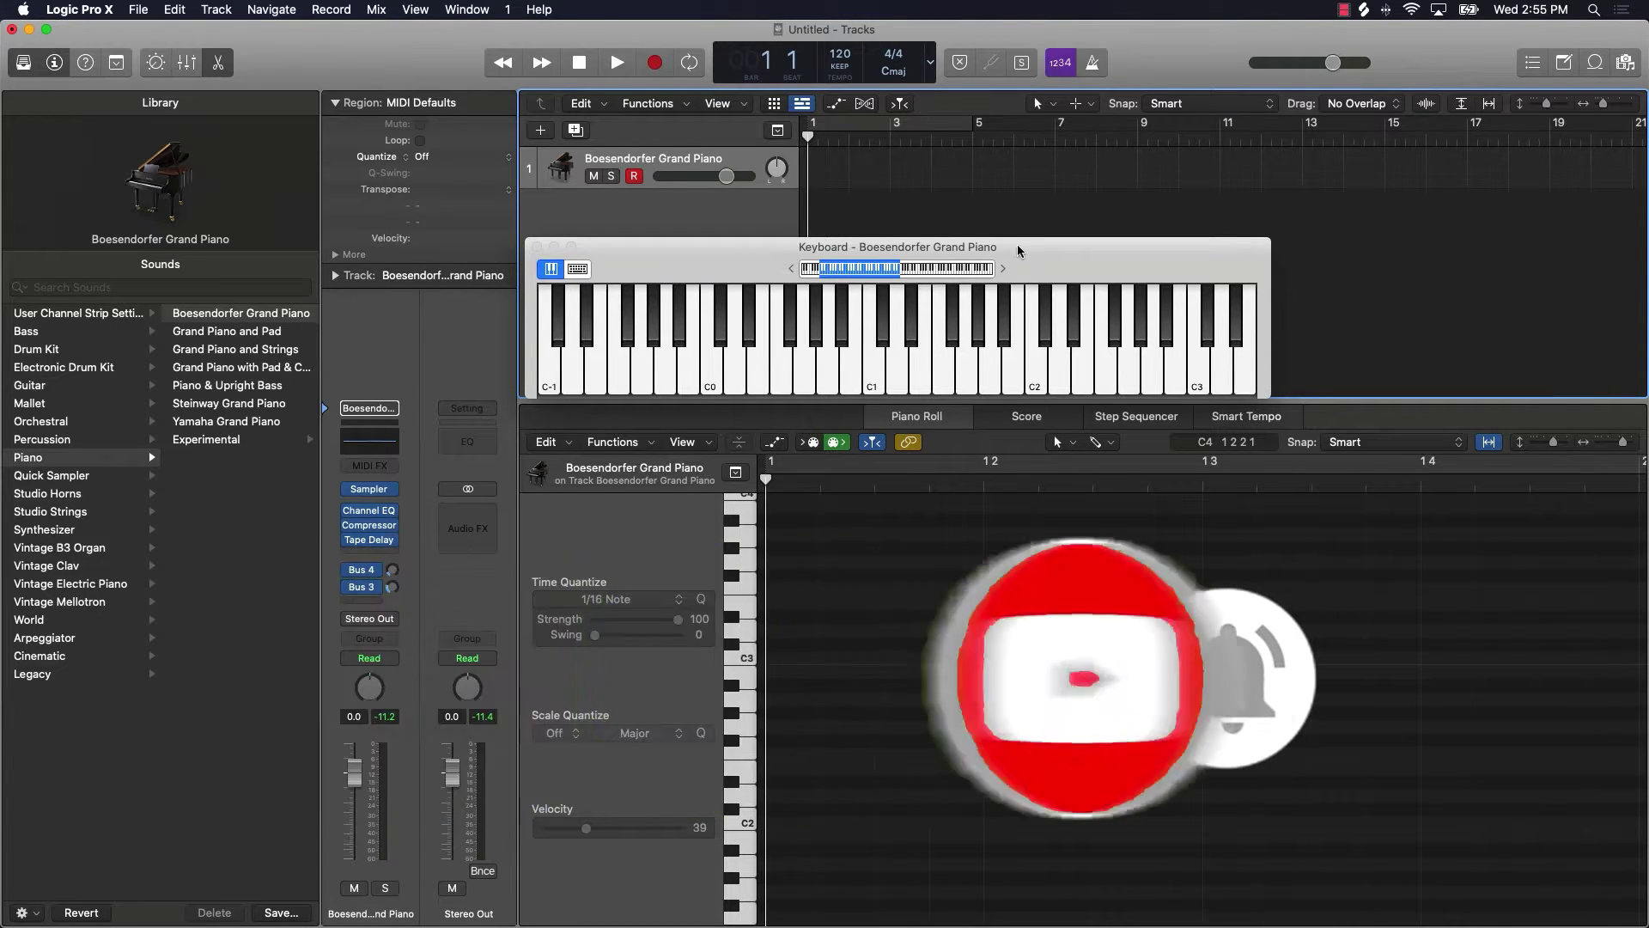
Move the on-screen keyboard up slightly and sound individual keys between C1 and C2 to explore half and whole steps
{"action": "left_click_drag", "start_coordinate": [1016, 250], "coordinate": [1015, 241]}
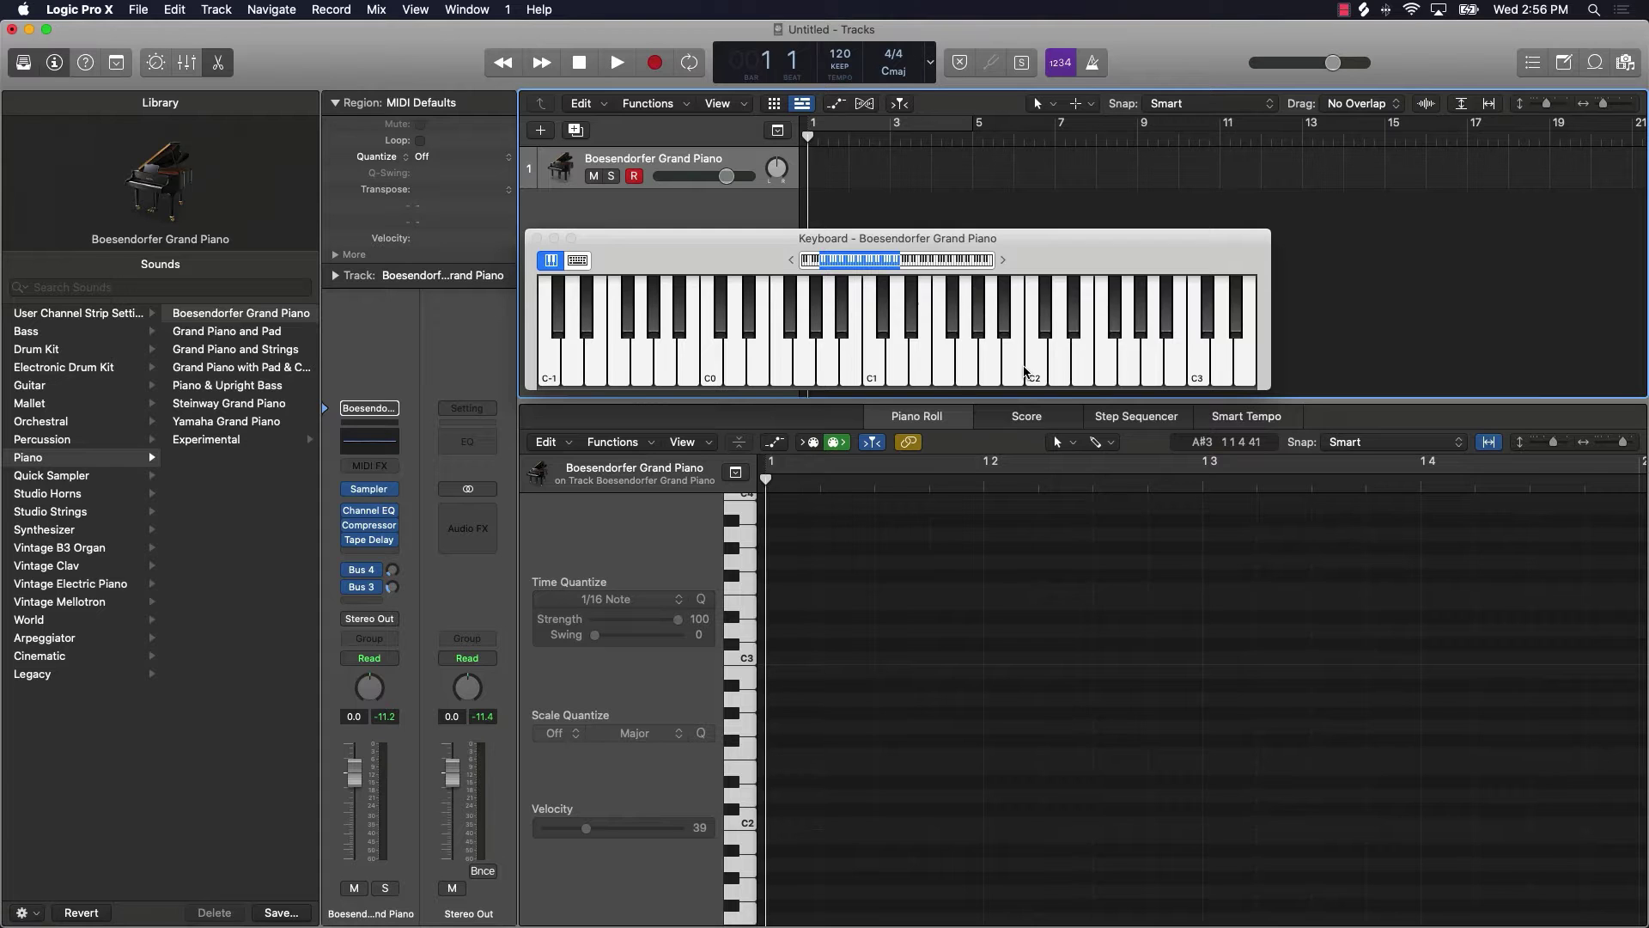
{"action": "left_click", "coordinate": [874, 385]}
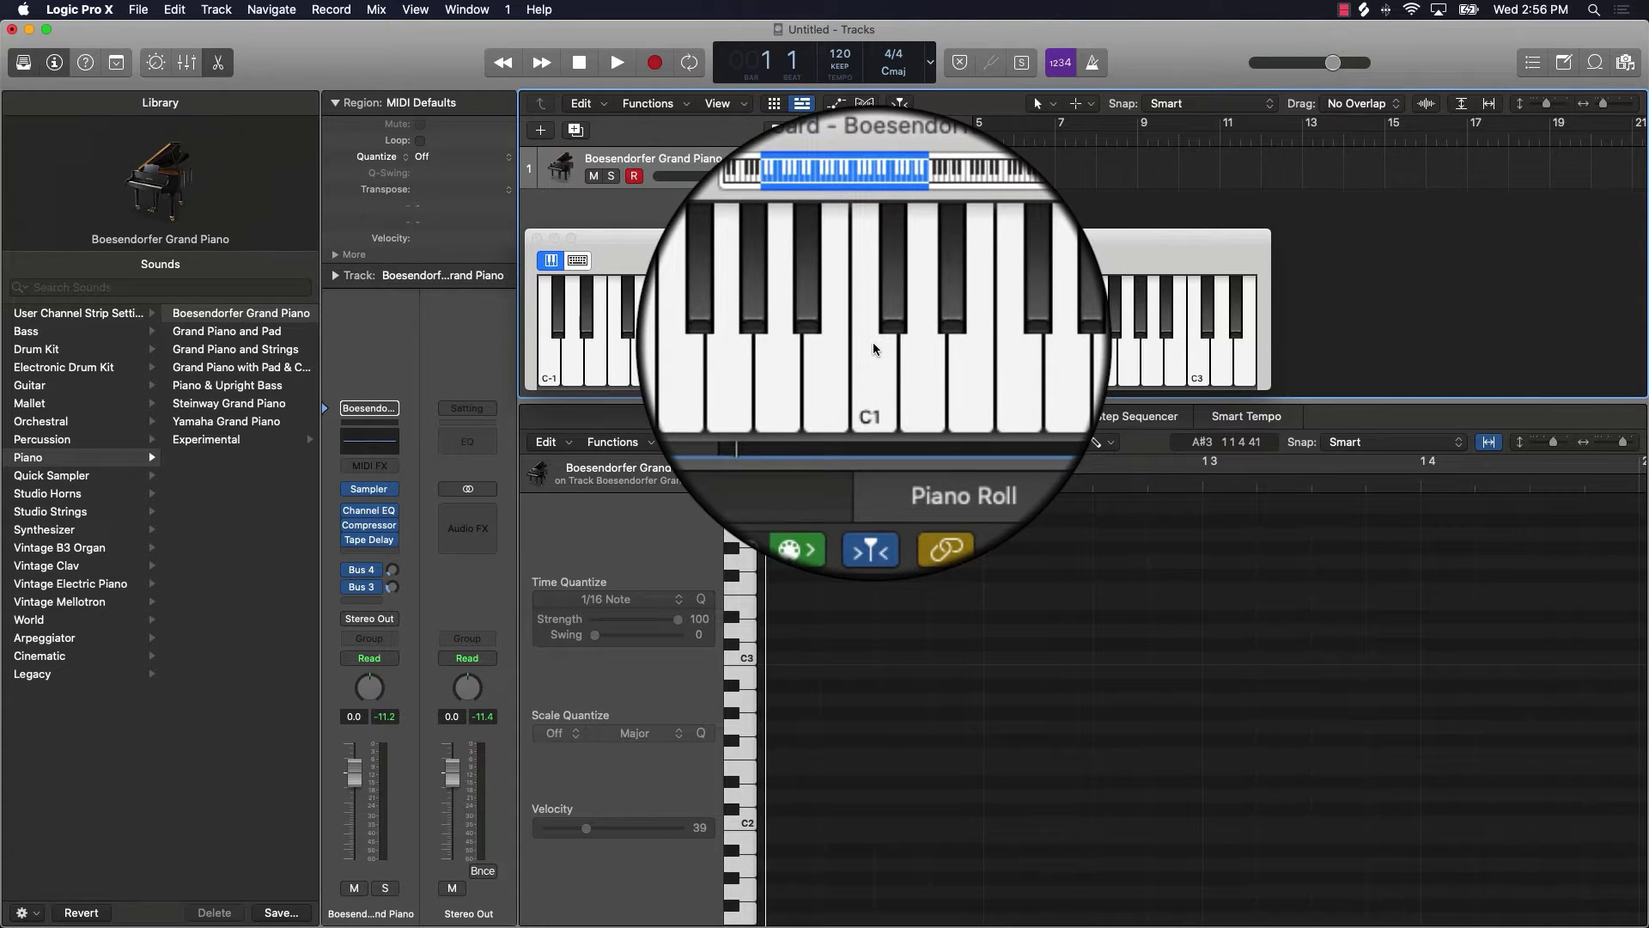
{"action": "left_click", "coordinate": [878, 333]}
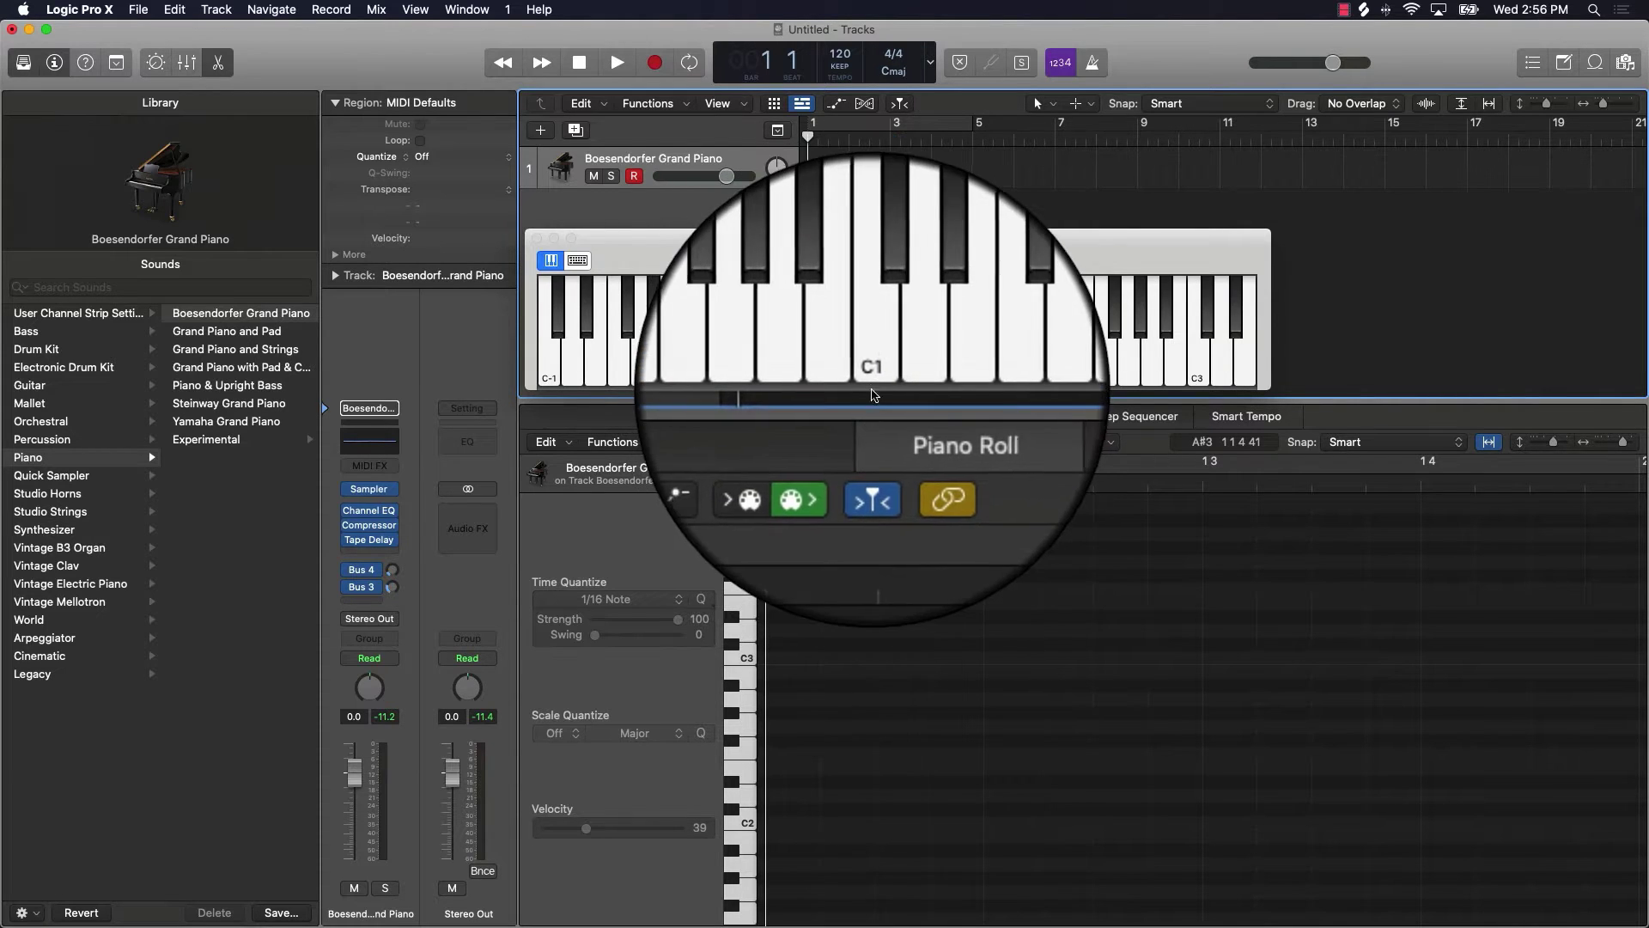
{"action": "left_click", "coordinate": [878, 384]}
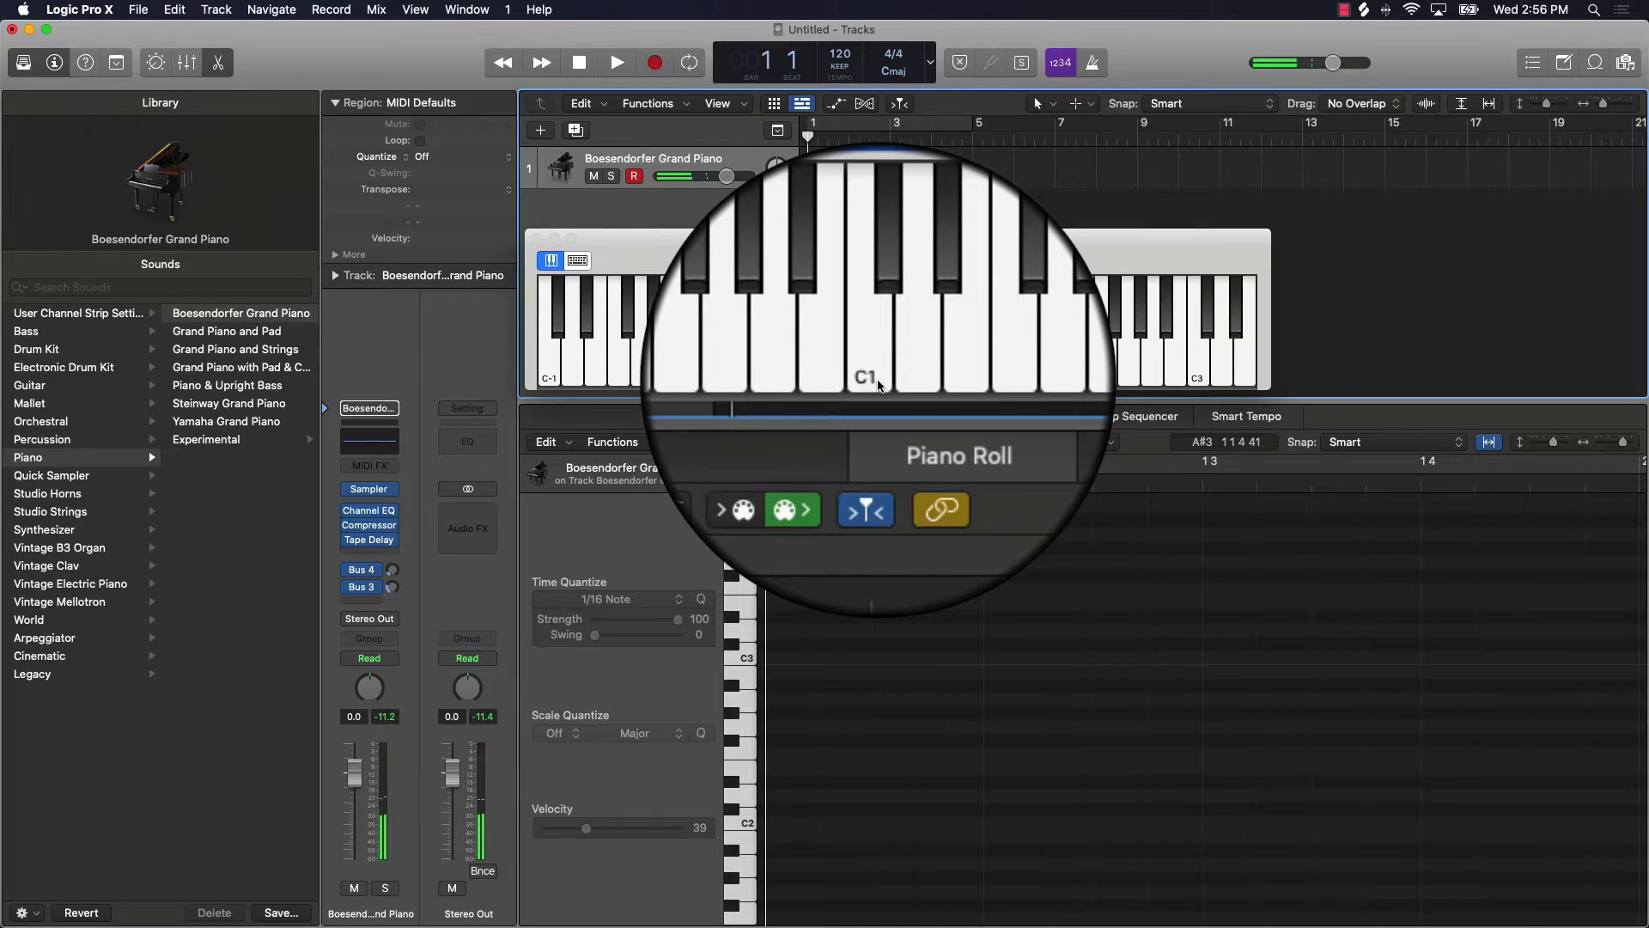
{"action": "left_click", "coordinate": [853, 367]}
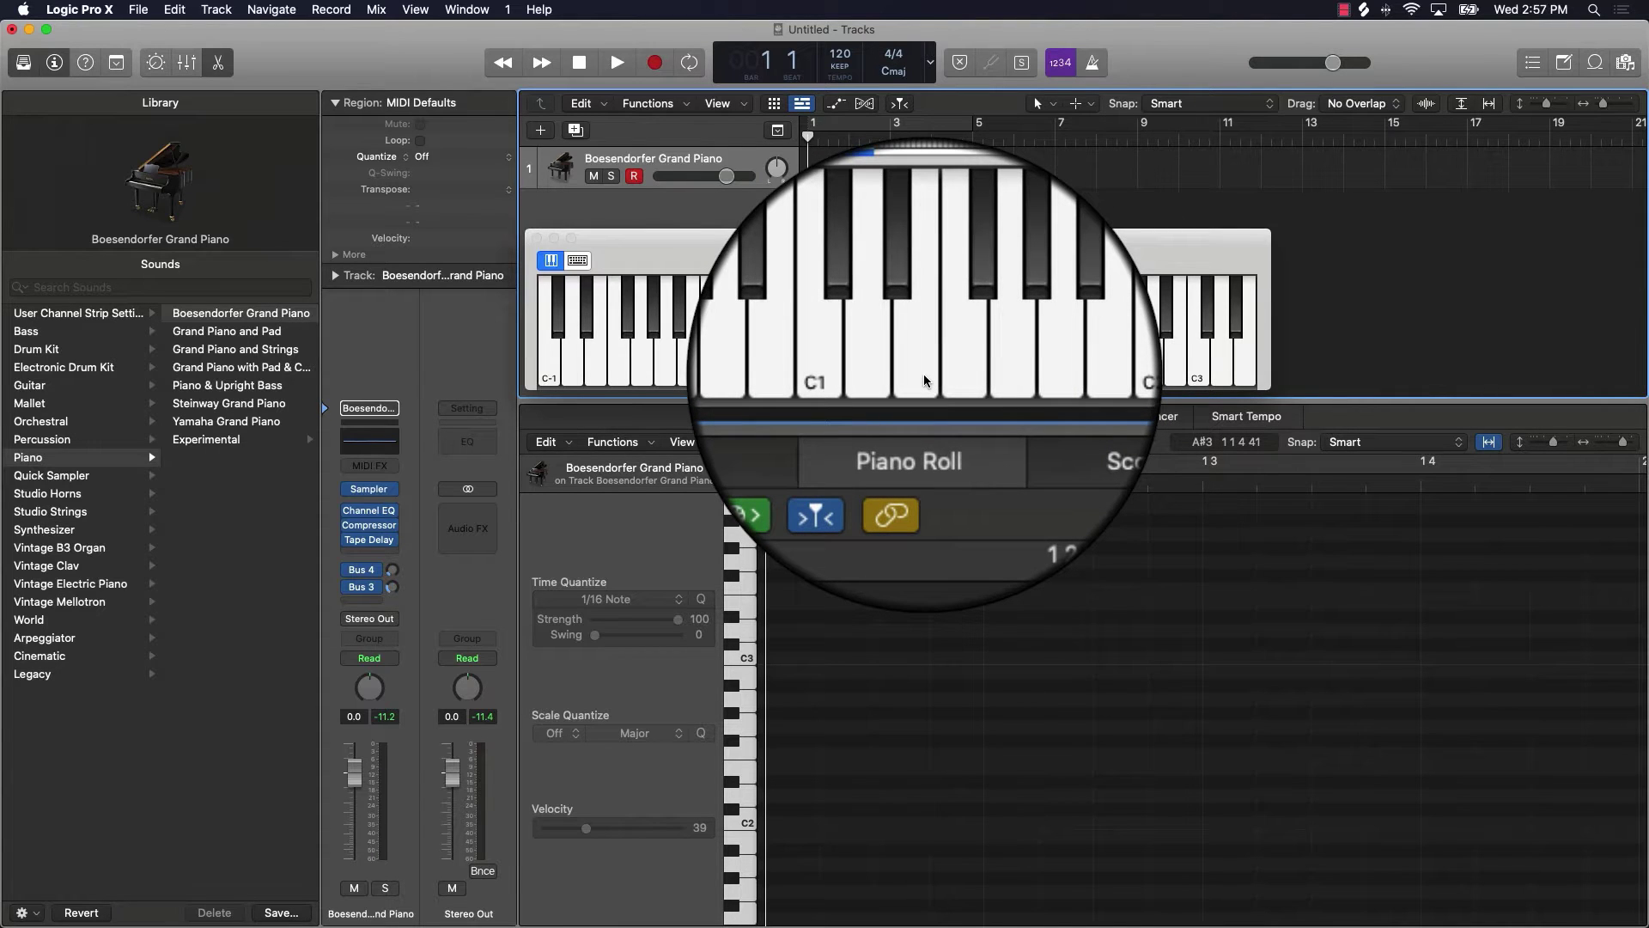
{"action": "left_click", "coordinate": [925, 374]}
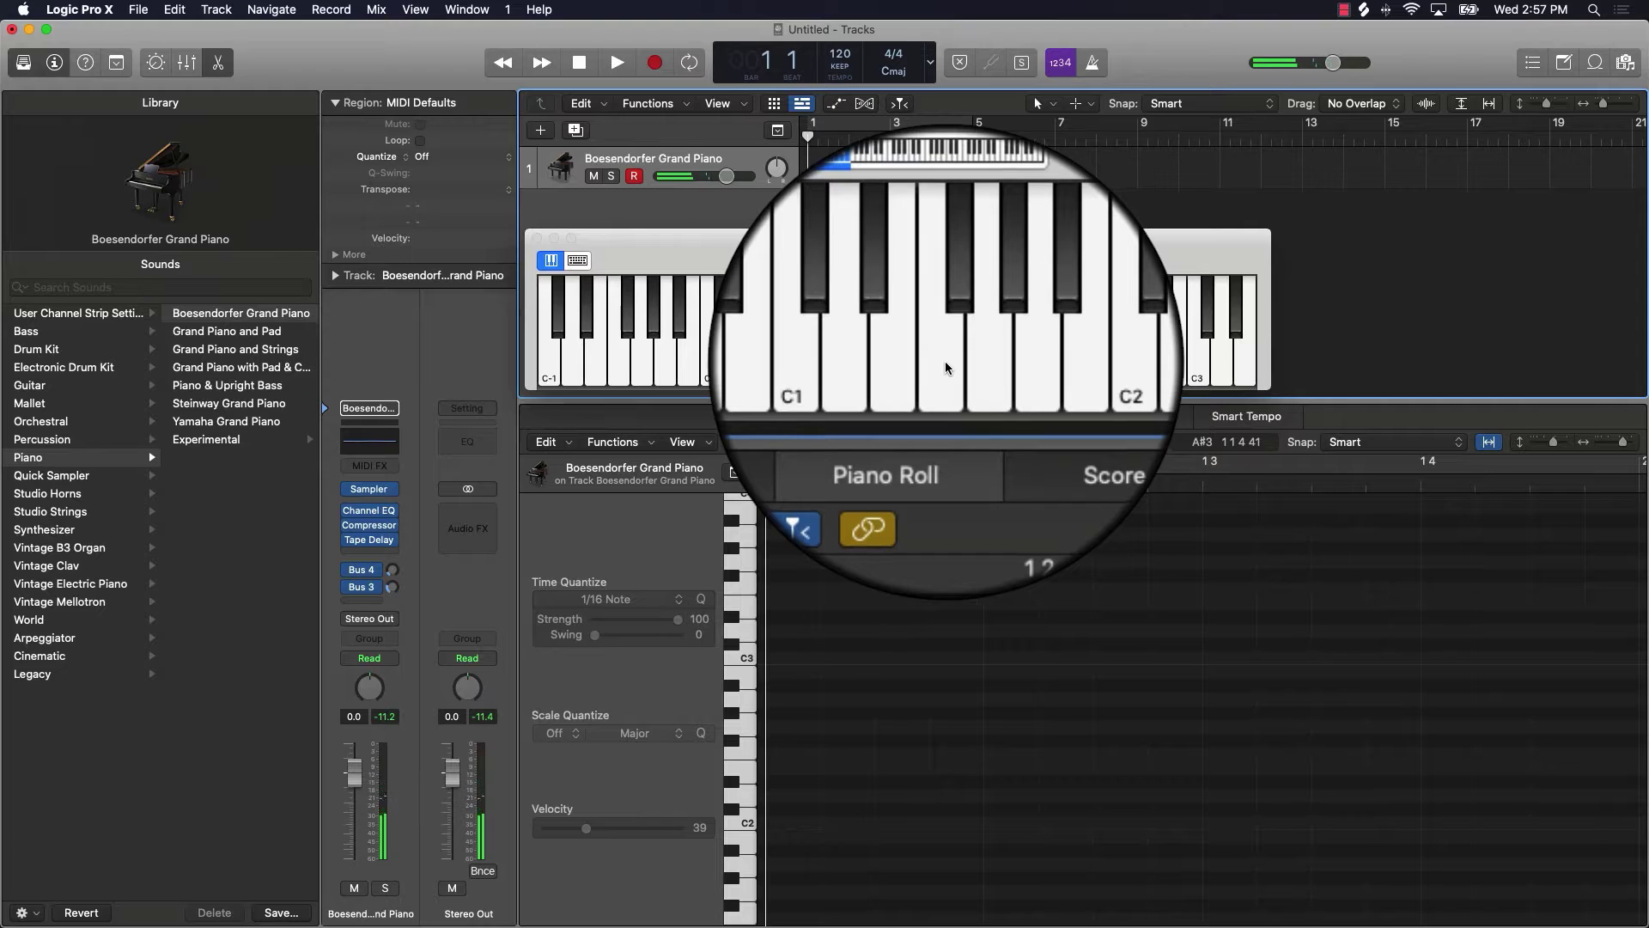
{"action": "left_click", "coordinate": [945, 368]}
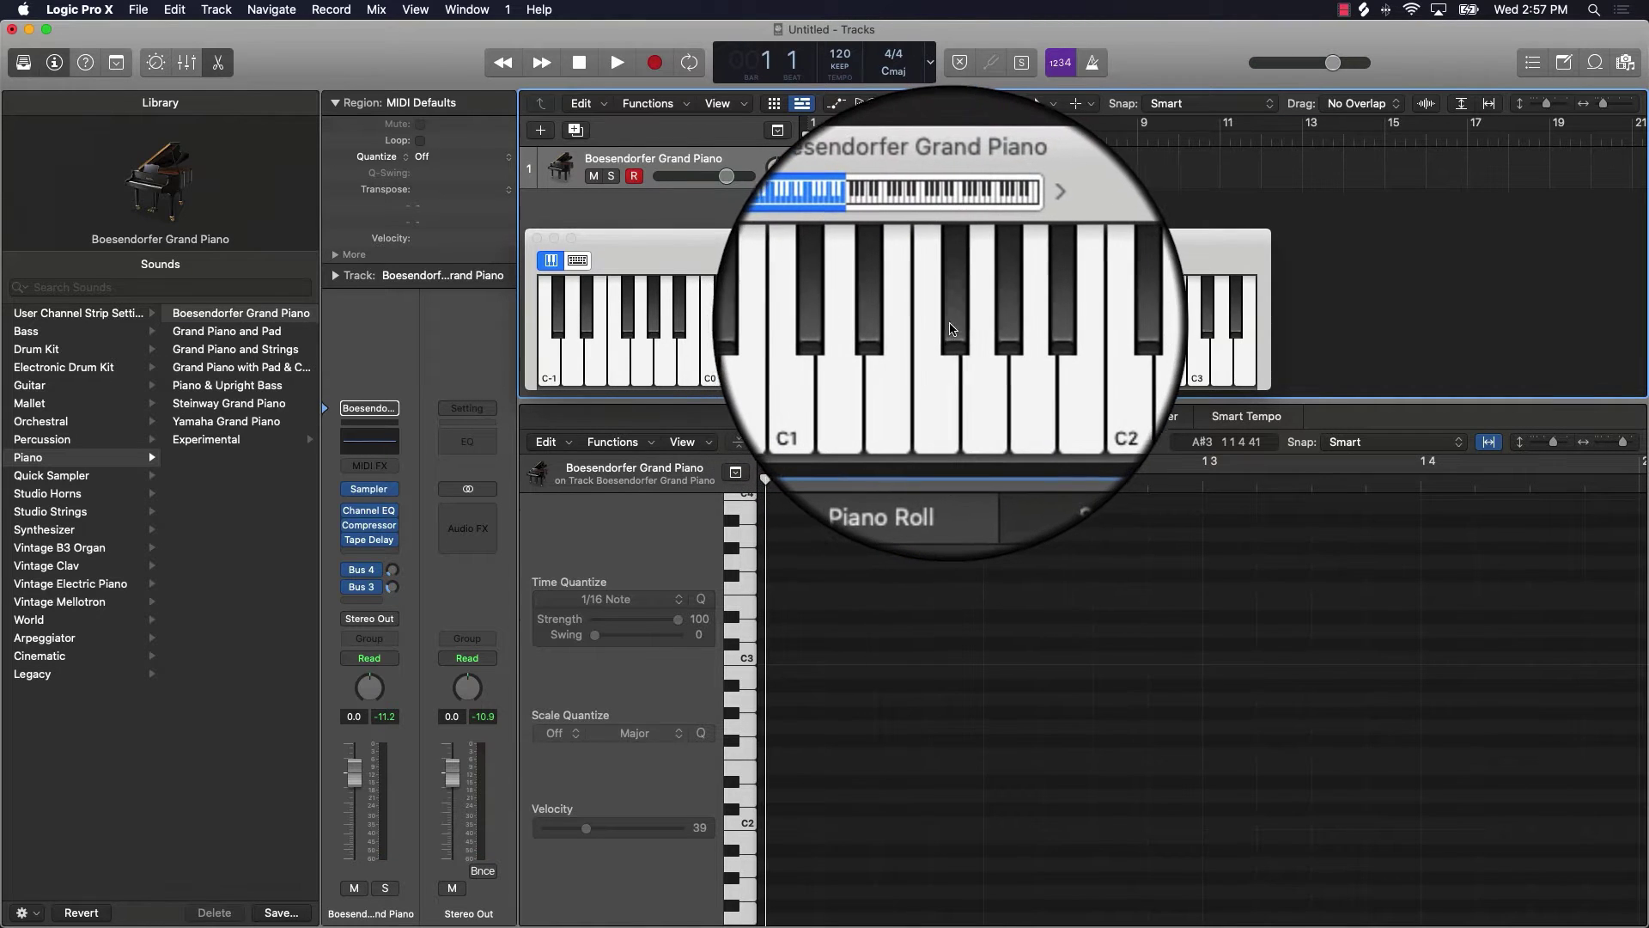
{"action": "left_click", "coordinate": [951, 328]}
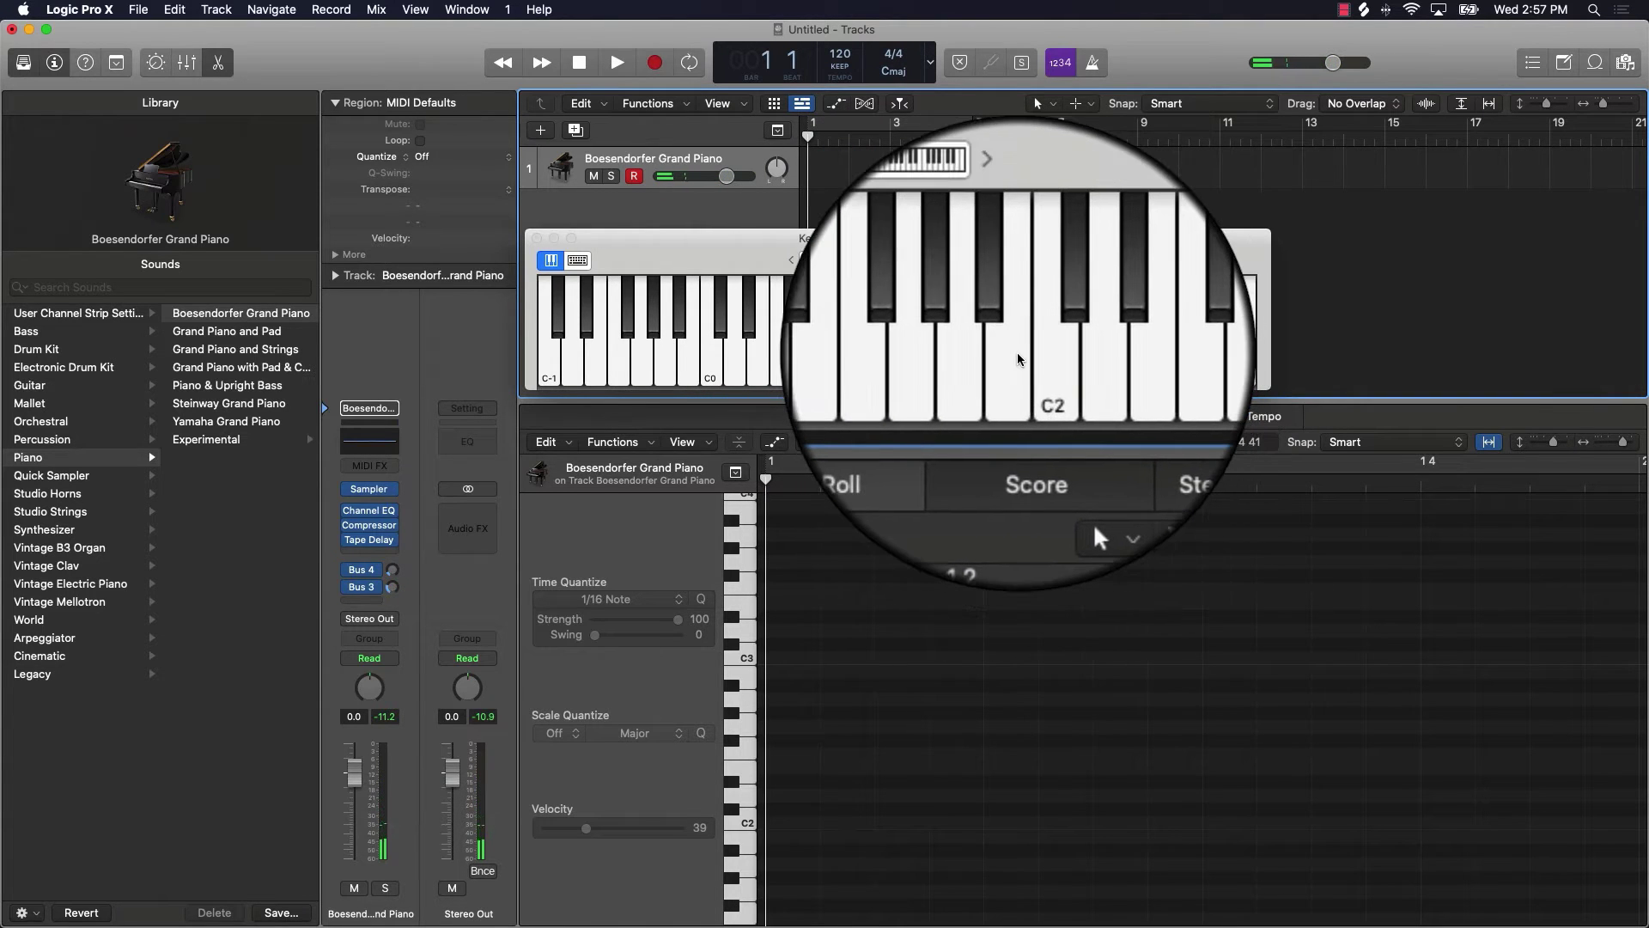
{"action": "left_click", "coordinate": [1019, 359]}
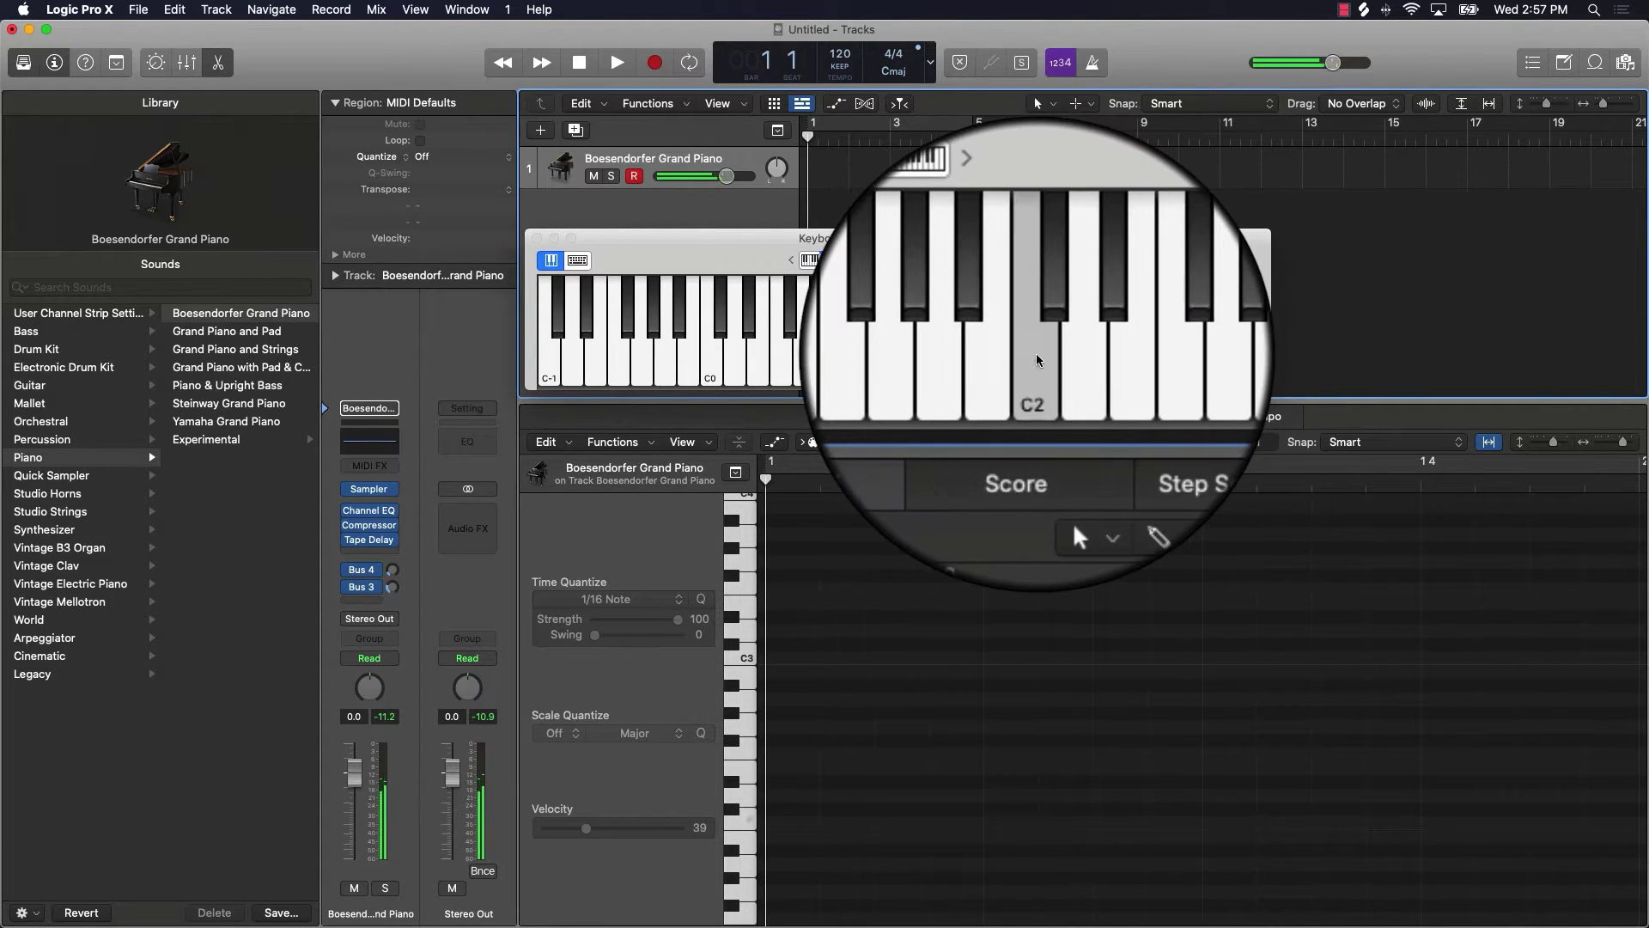
{"action": "left_click", "coordinate": [1018, 361]}
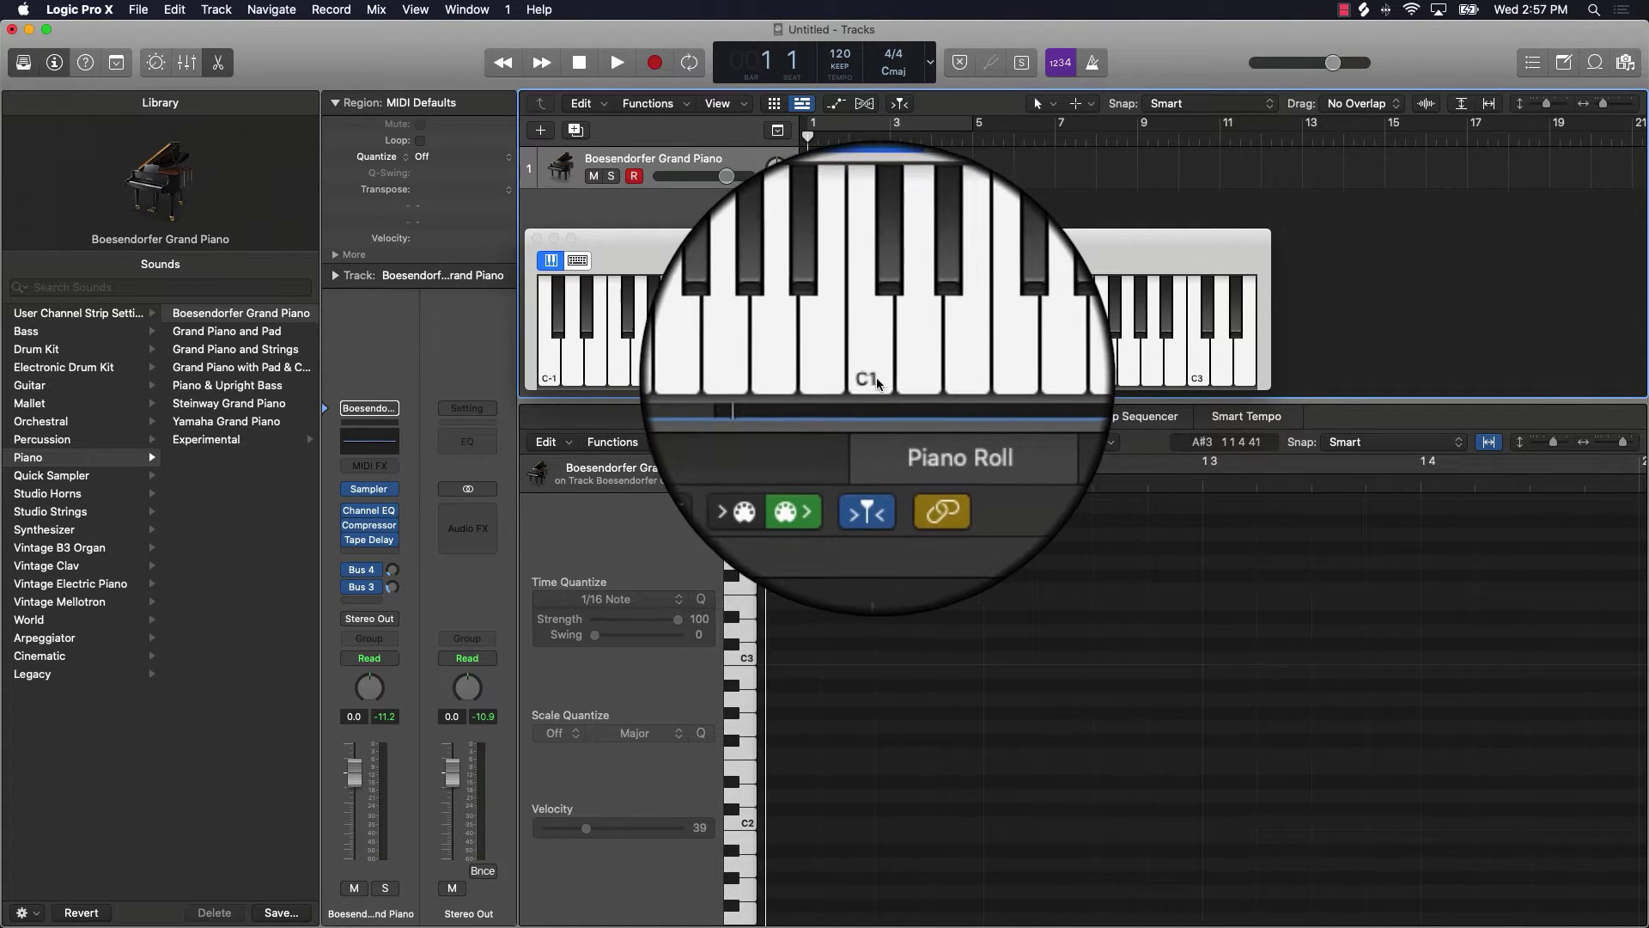
Sound the C major triad notes C1, E1 and G1 one after another on the on-screen keyboard
{"action": "left_click", "coordinate": [875, 375]}
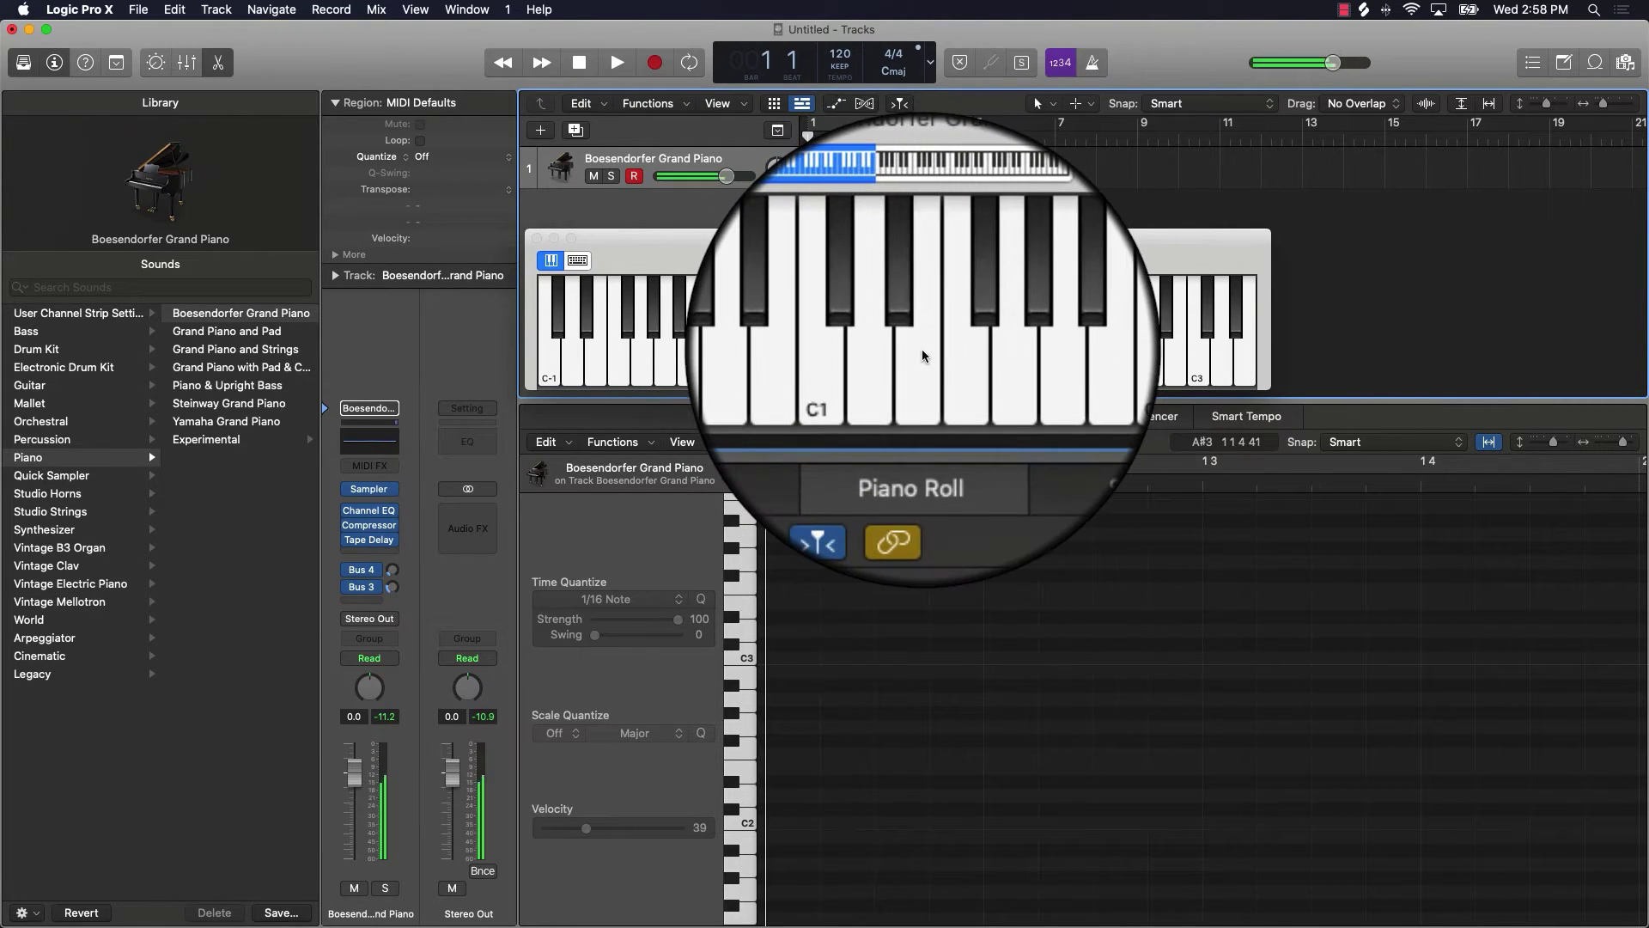
{"action": "left_click", "coordinate": [922, 356]}
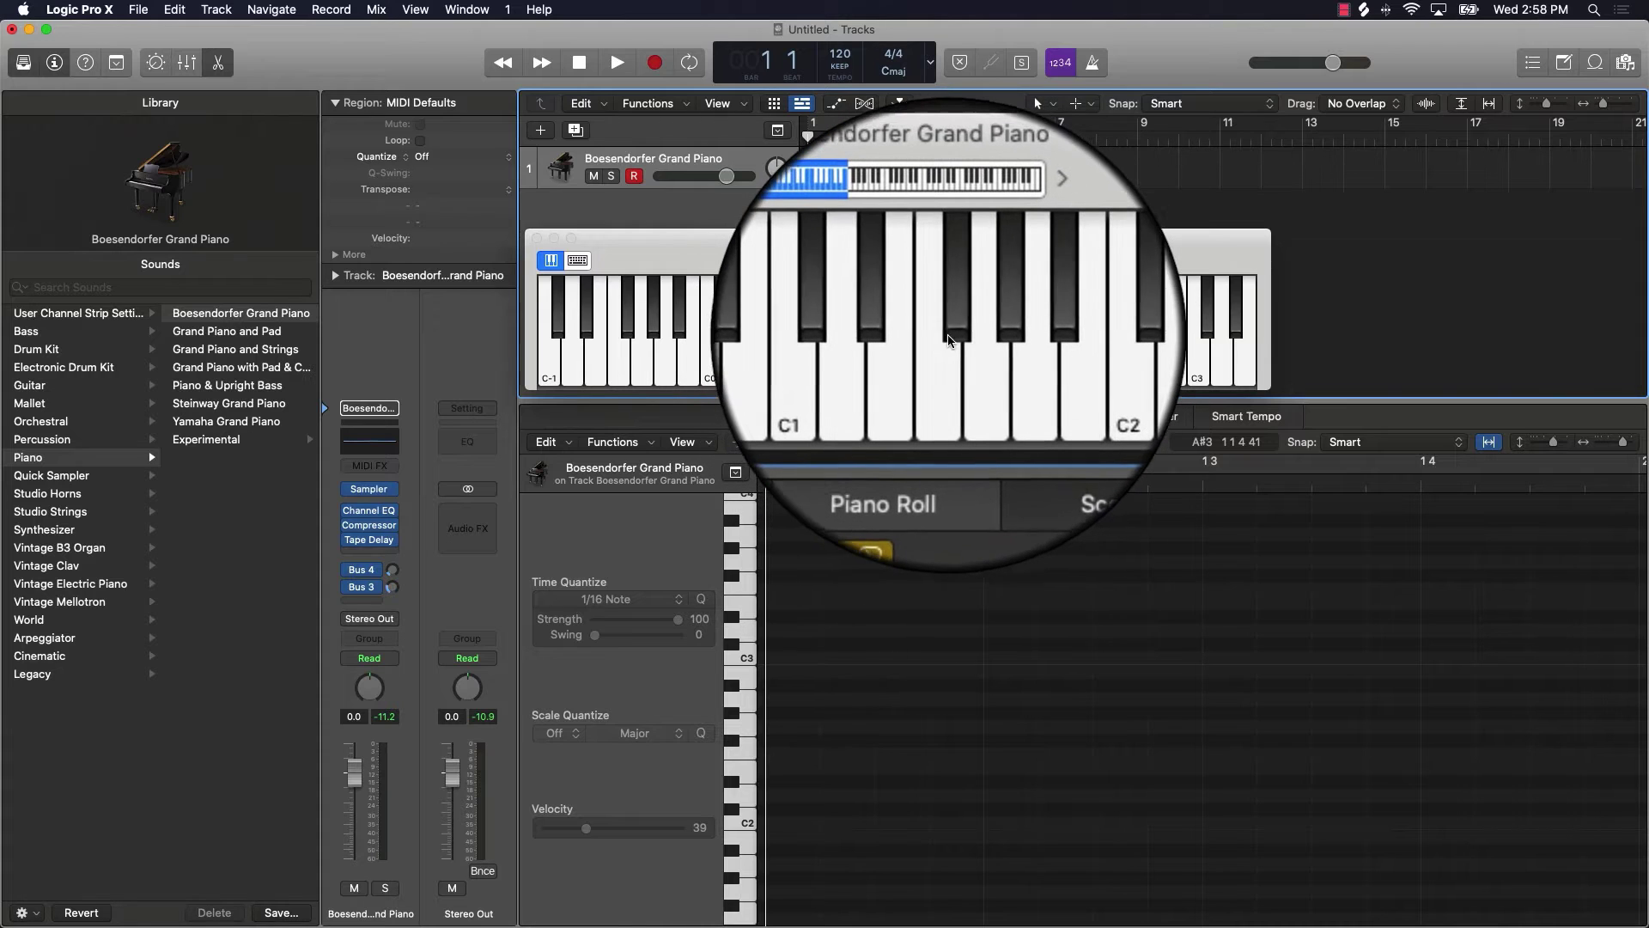
{"action": "left_click", "coordinate": [955, 335]}
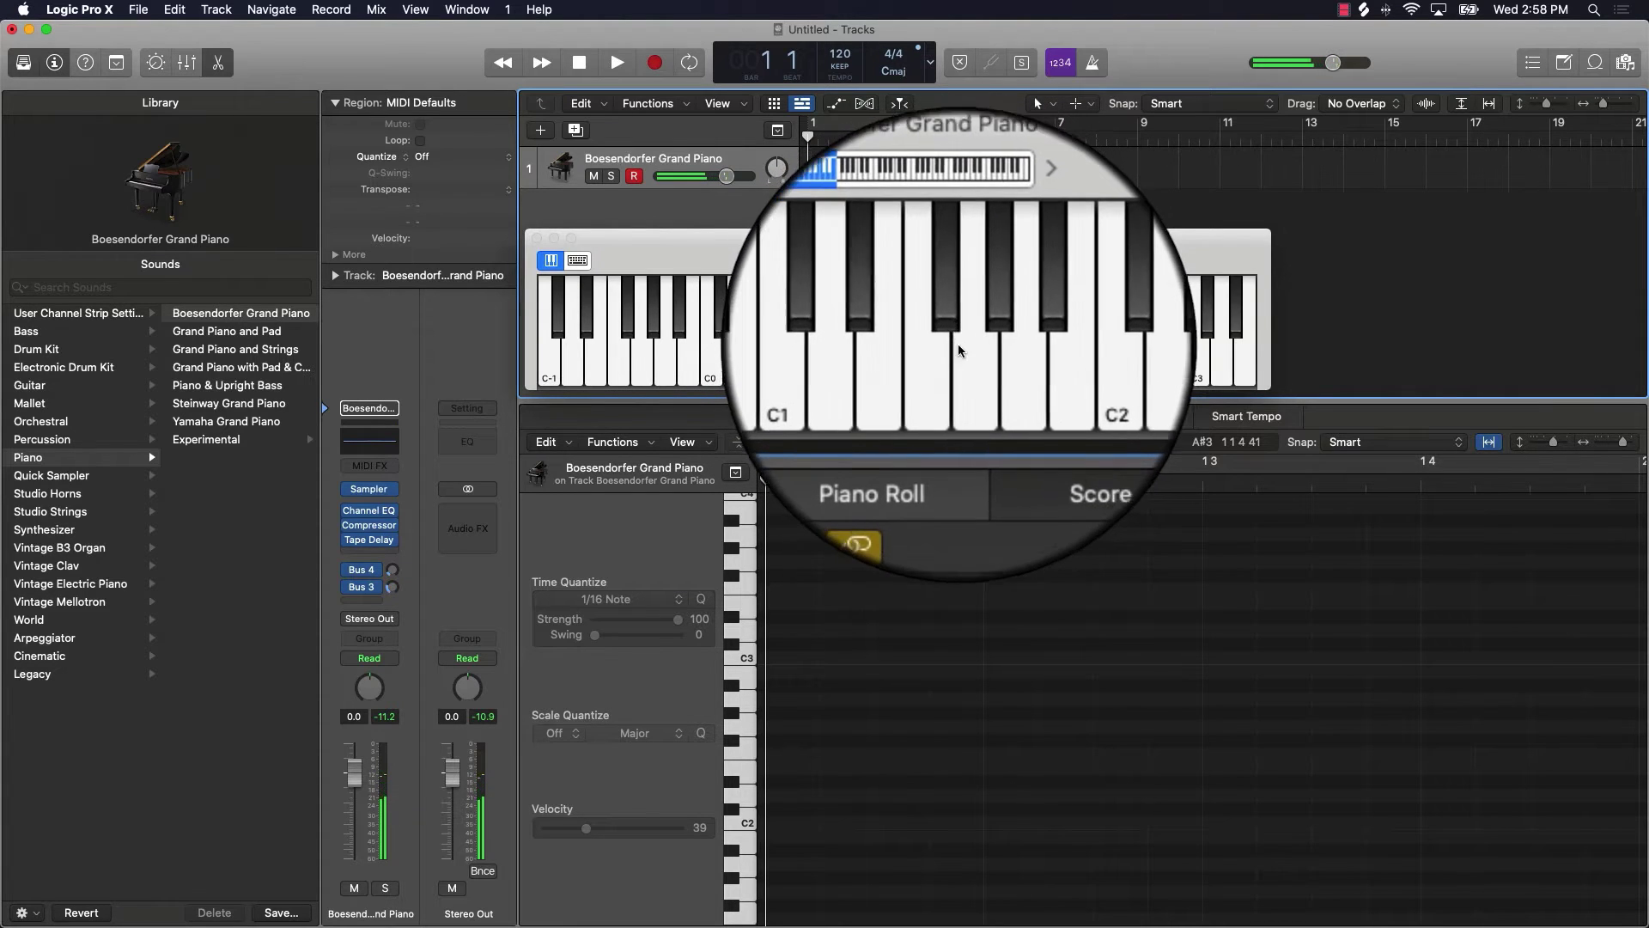
{"action": "left_click", "coordinate": [968, 351]}
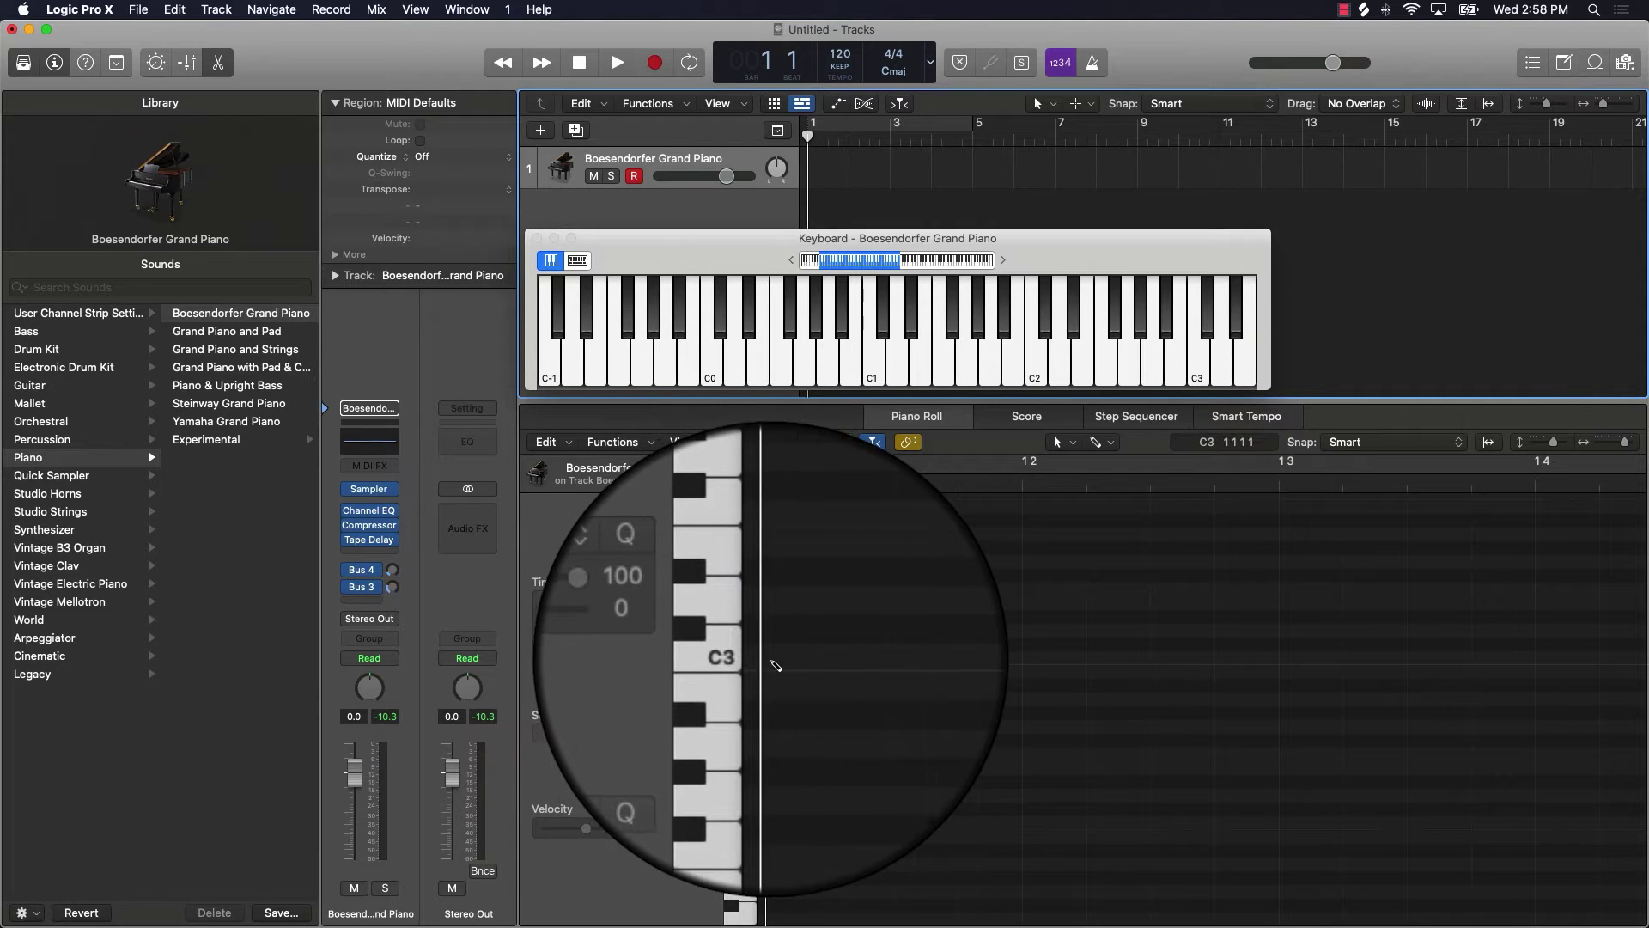
Enter a C major triad with C3, E3 and G3 at the start of bar 1 in the Piano Roll and play it back
{"action": "left_click", "coordinate": [773, 659]}
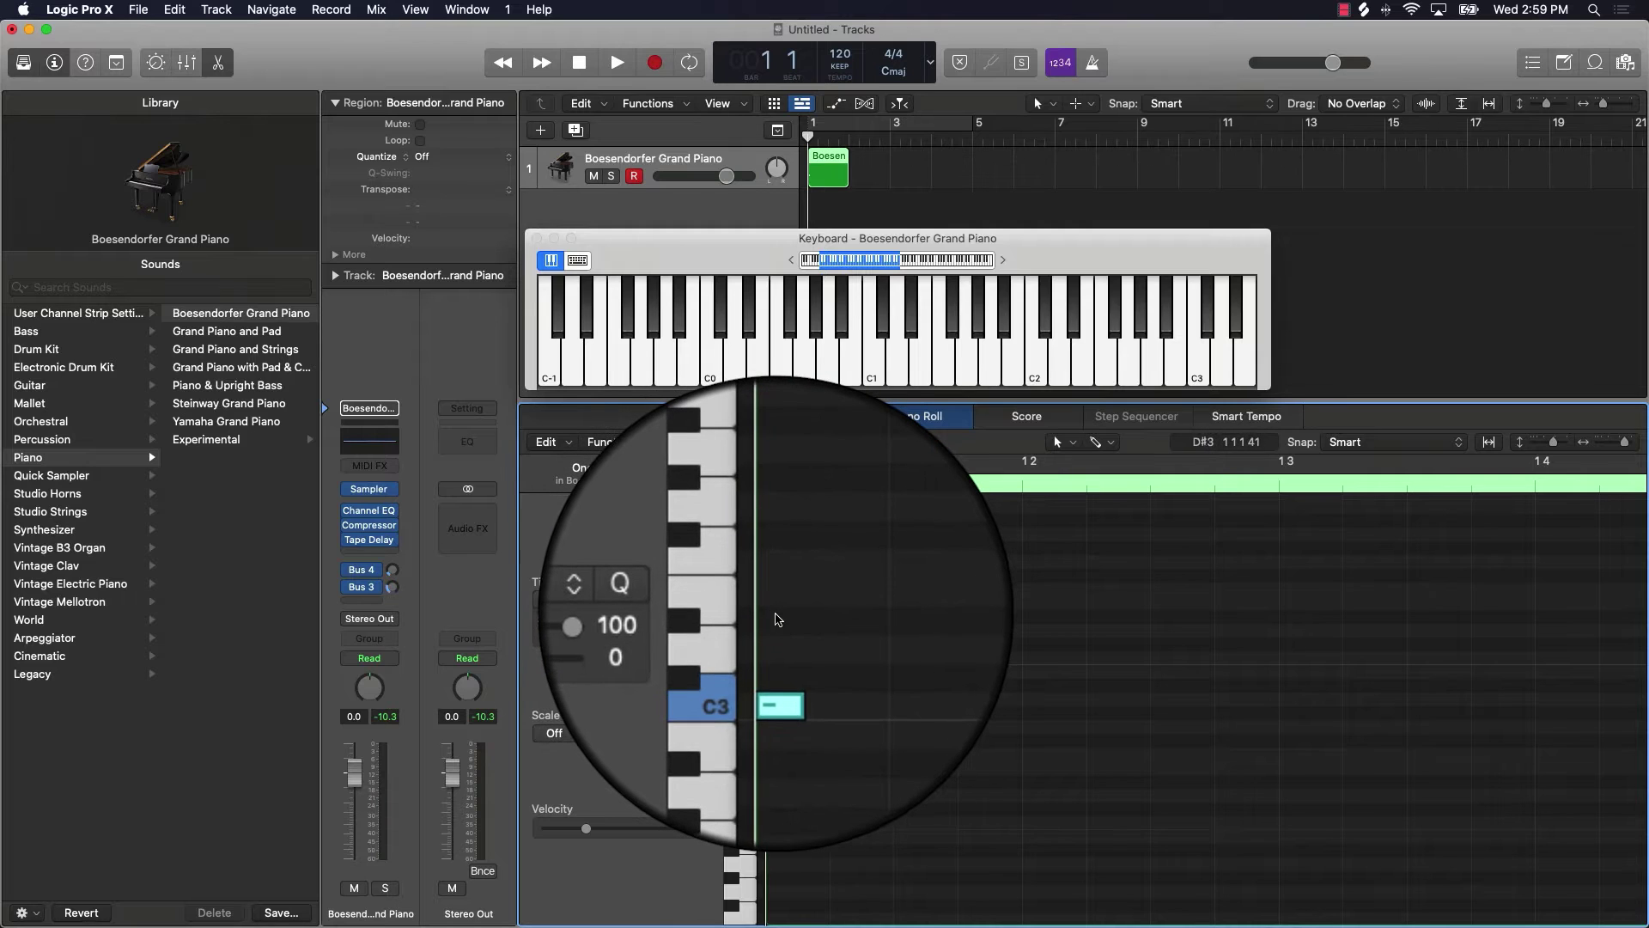
{"action": "left_click", "coordinate": [778, 617], "text": "super"}
{"action": "left_click_drag", "start_coordinate": [776, 619], "coordinate": [779, 610]}
{"action": "left_click", "coordinate": [779, 610]}
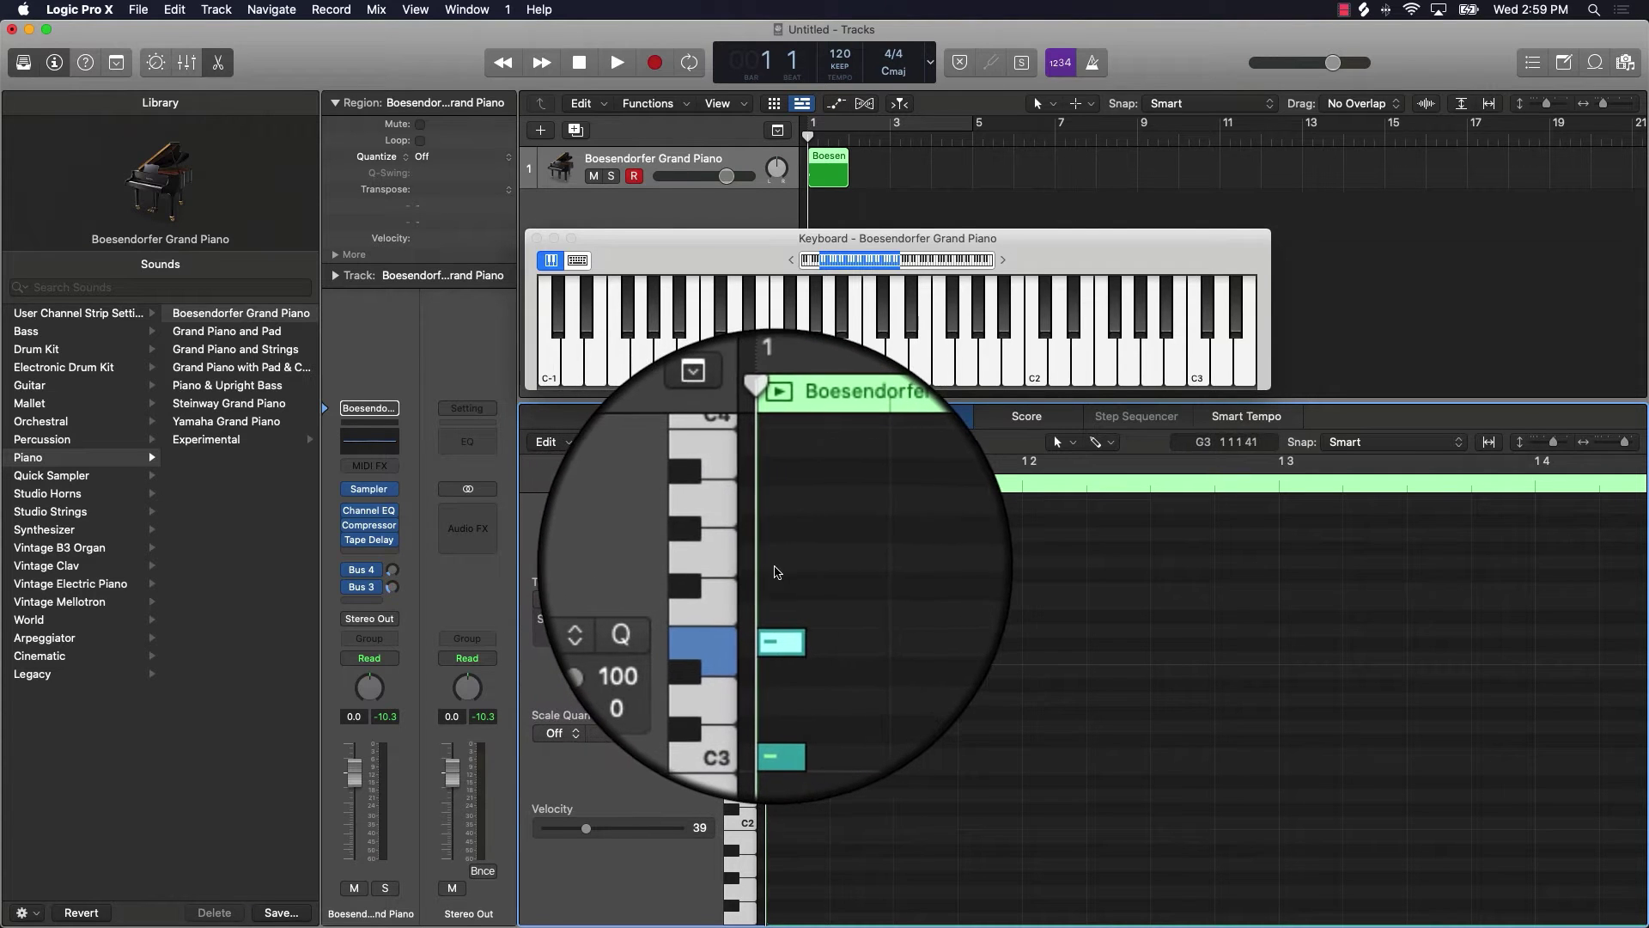
{"action": "left_click", "coordinate": [780, 573]}
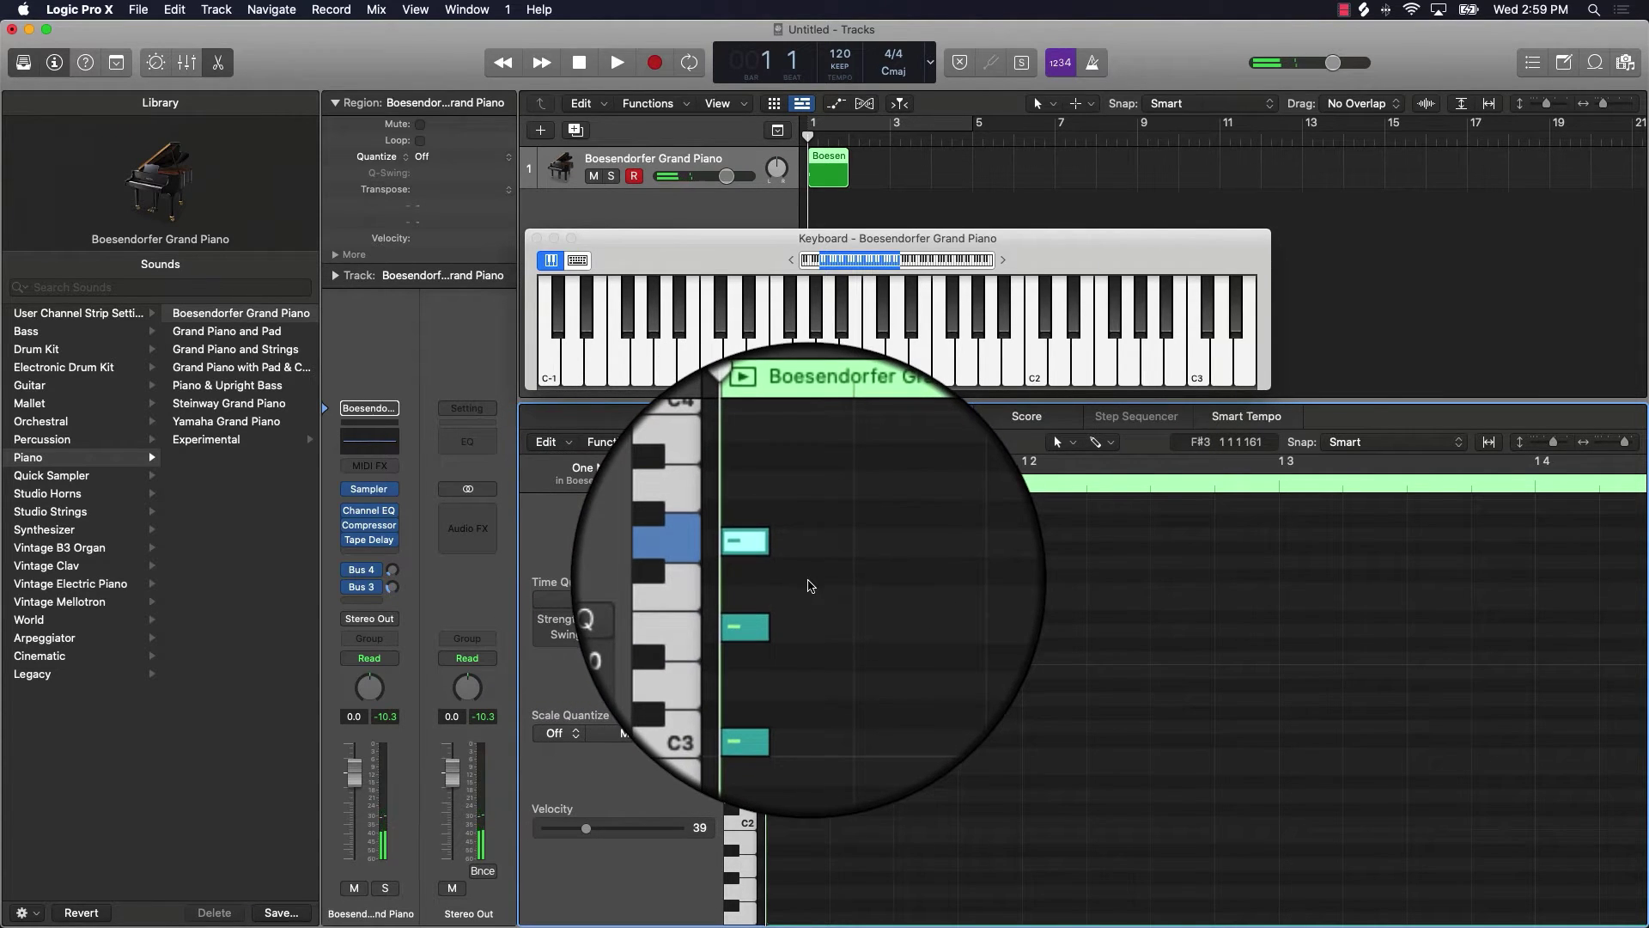
{"action": "key", "text": "space"}
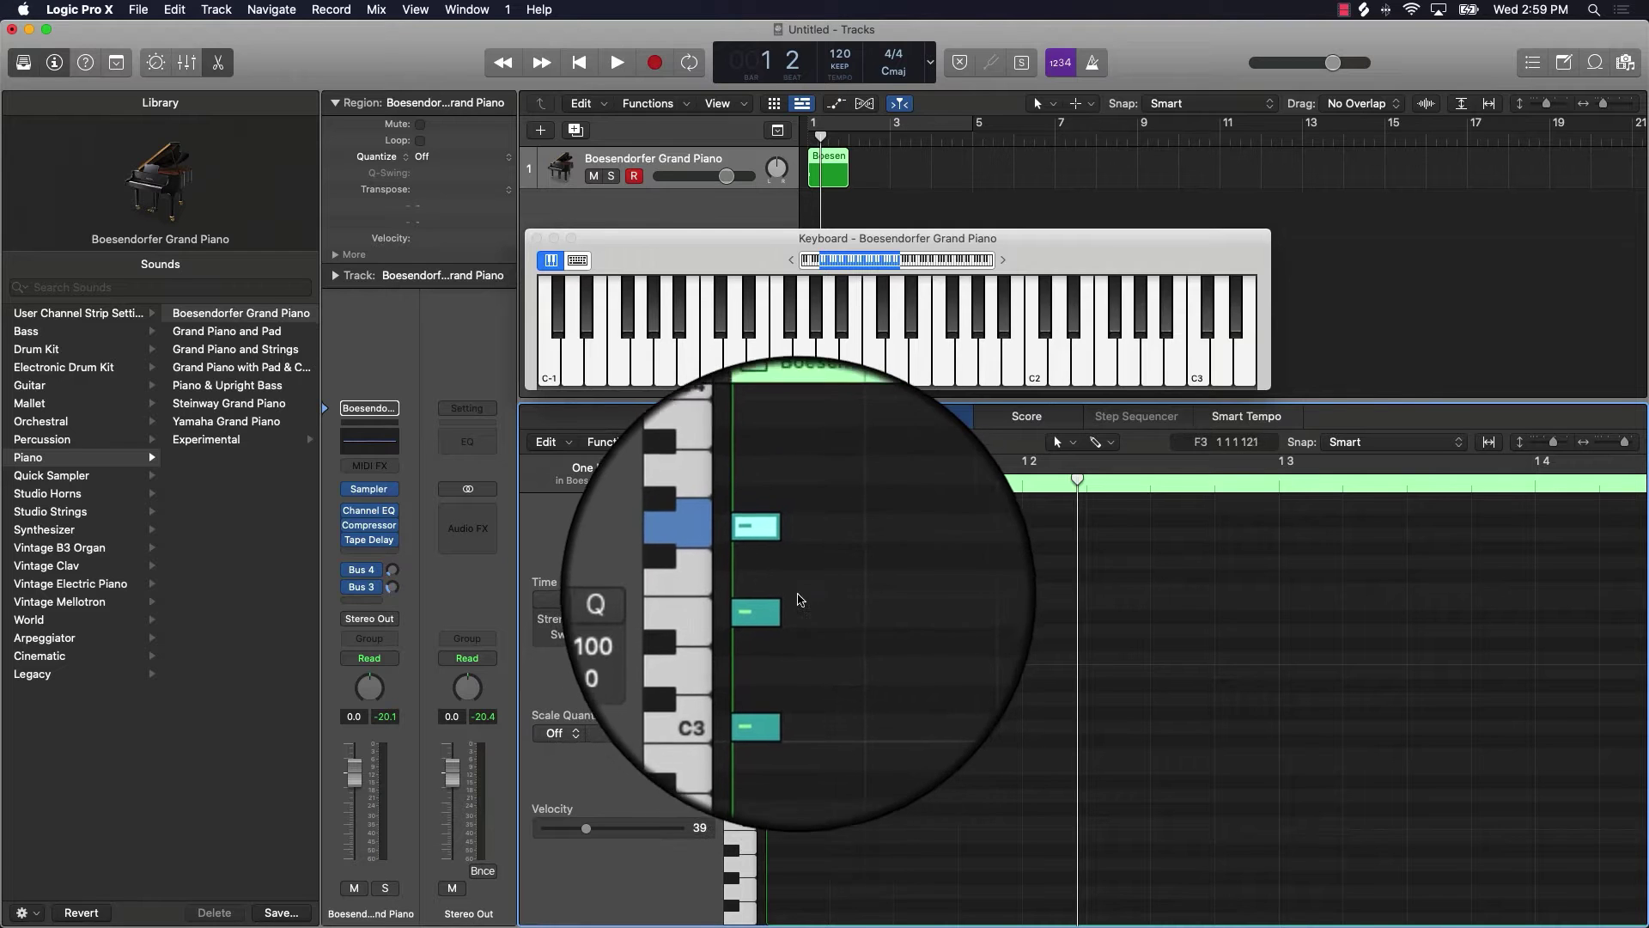
Delete the two upper chord notes, replace them with D#3 and G3 for a C minor triad, and play it back
{"action": "left_click_drag", "start_coordinate": [821, 488], "coordinate": [783, 610]}
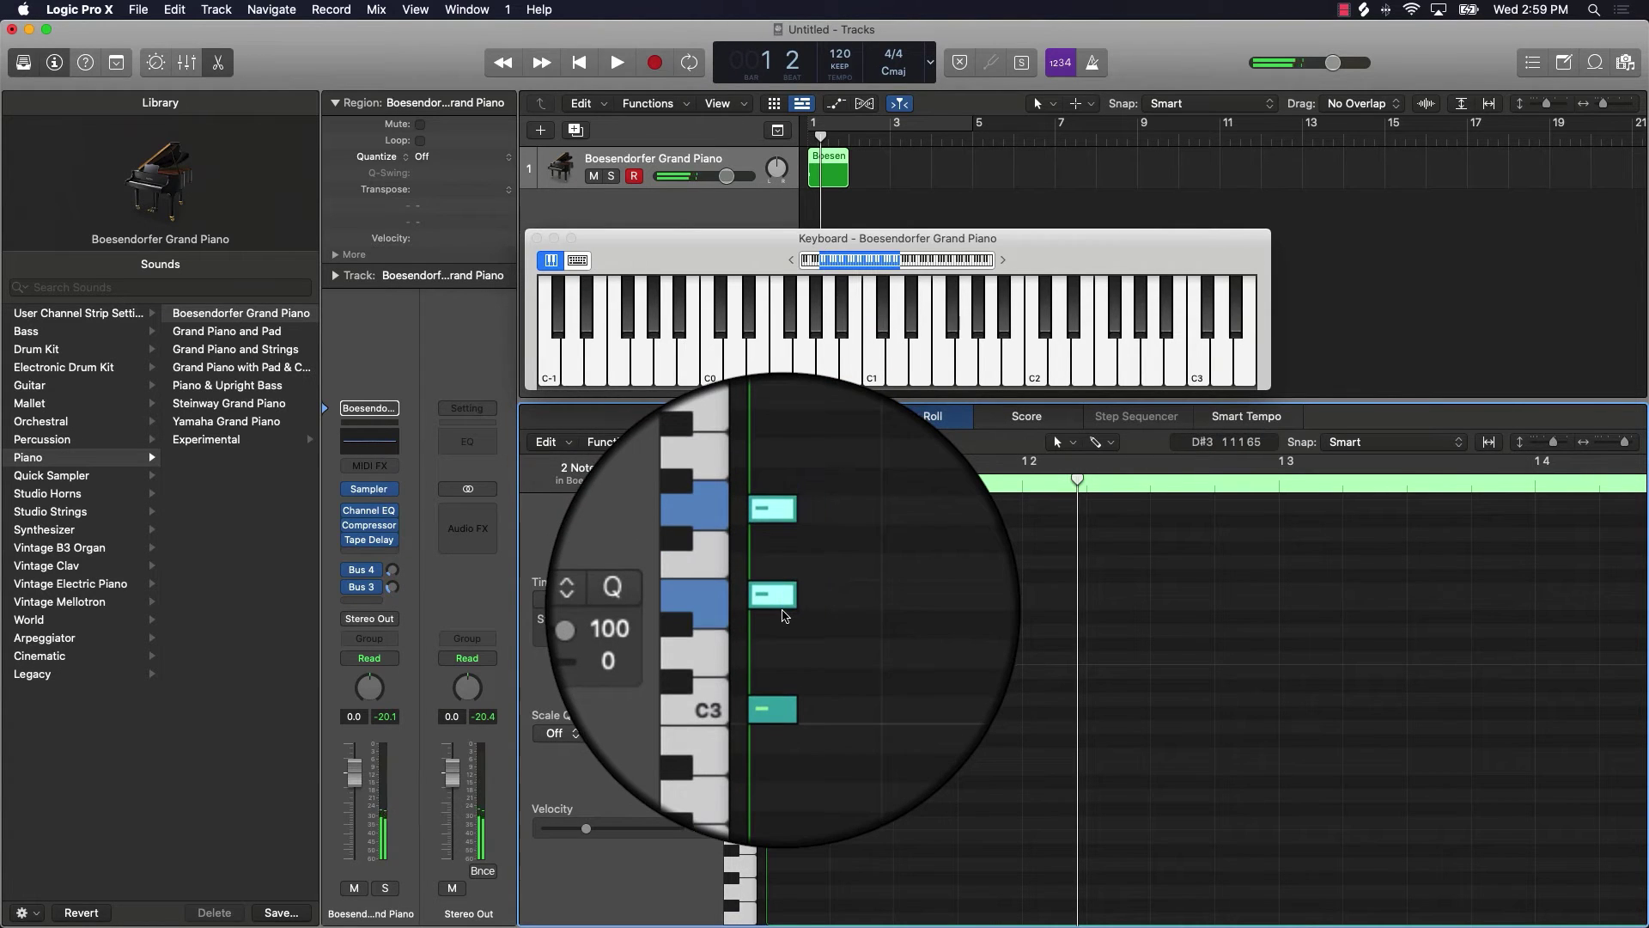
{"action": "key", "text": "Delete"}
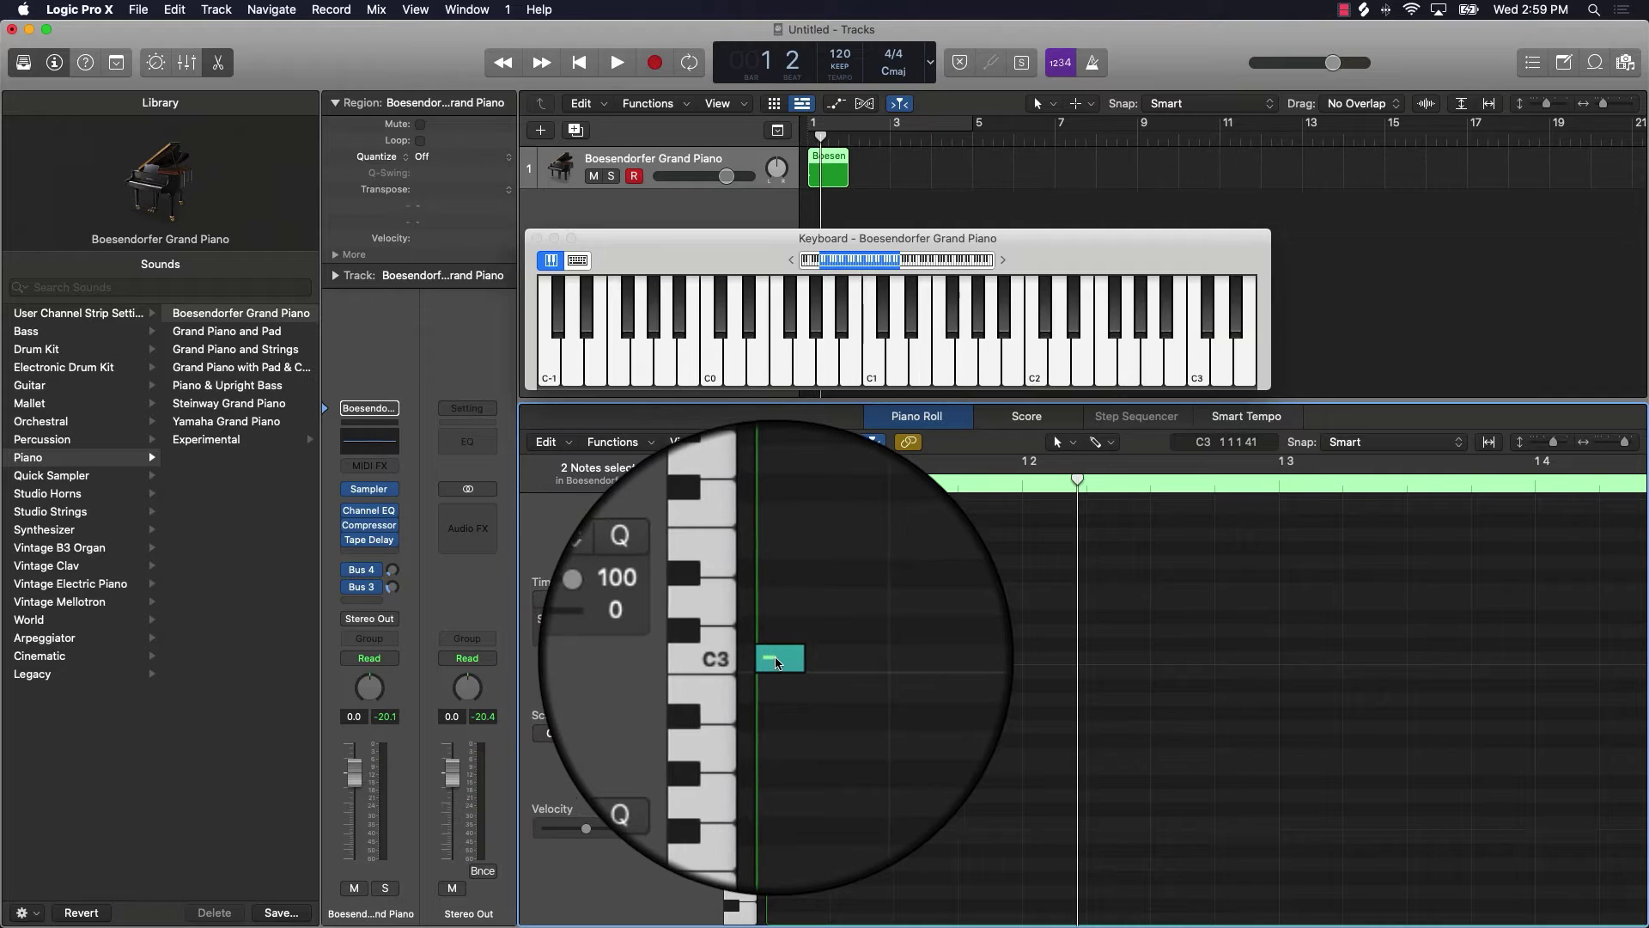
{"action": "left_click", "coordinate": [741, 659]}
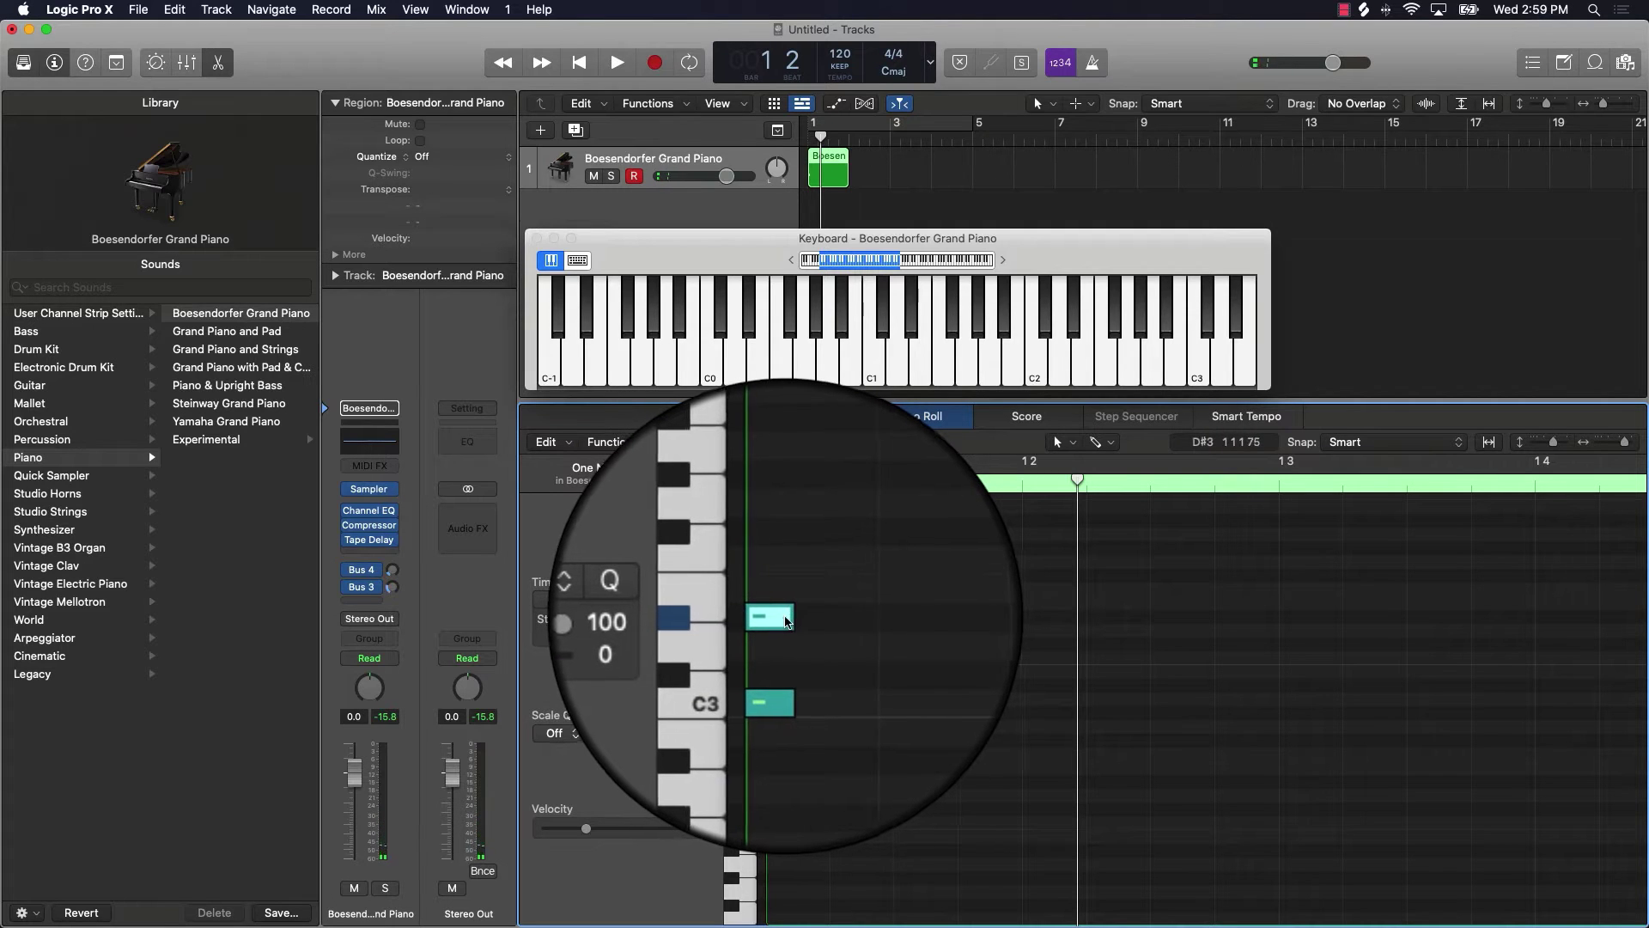
{"action": "mouse_move", "coordinate": [784, 620]}
{"action": "left_click_drag", "start_coordinate": [784, 620], "coordinate": [782, 658]}
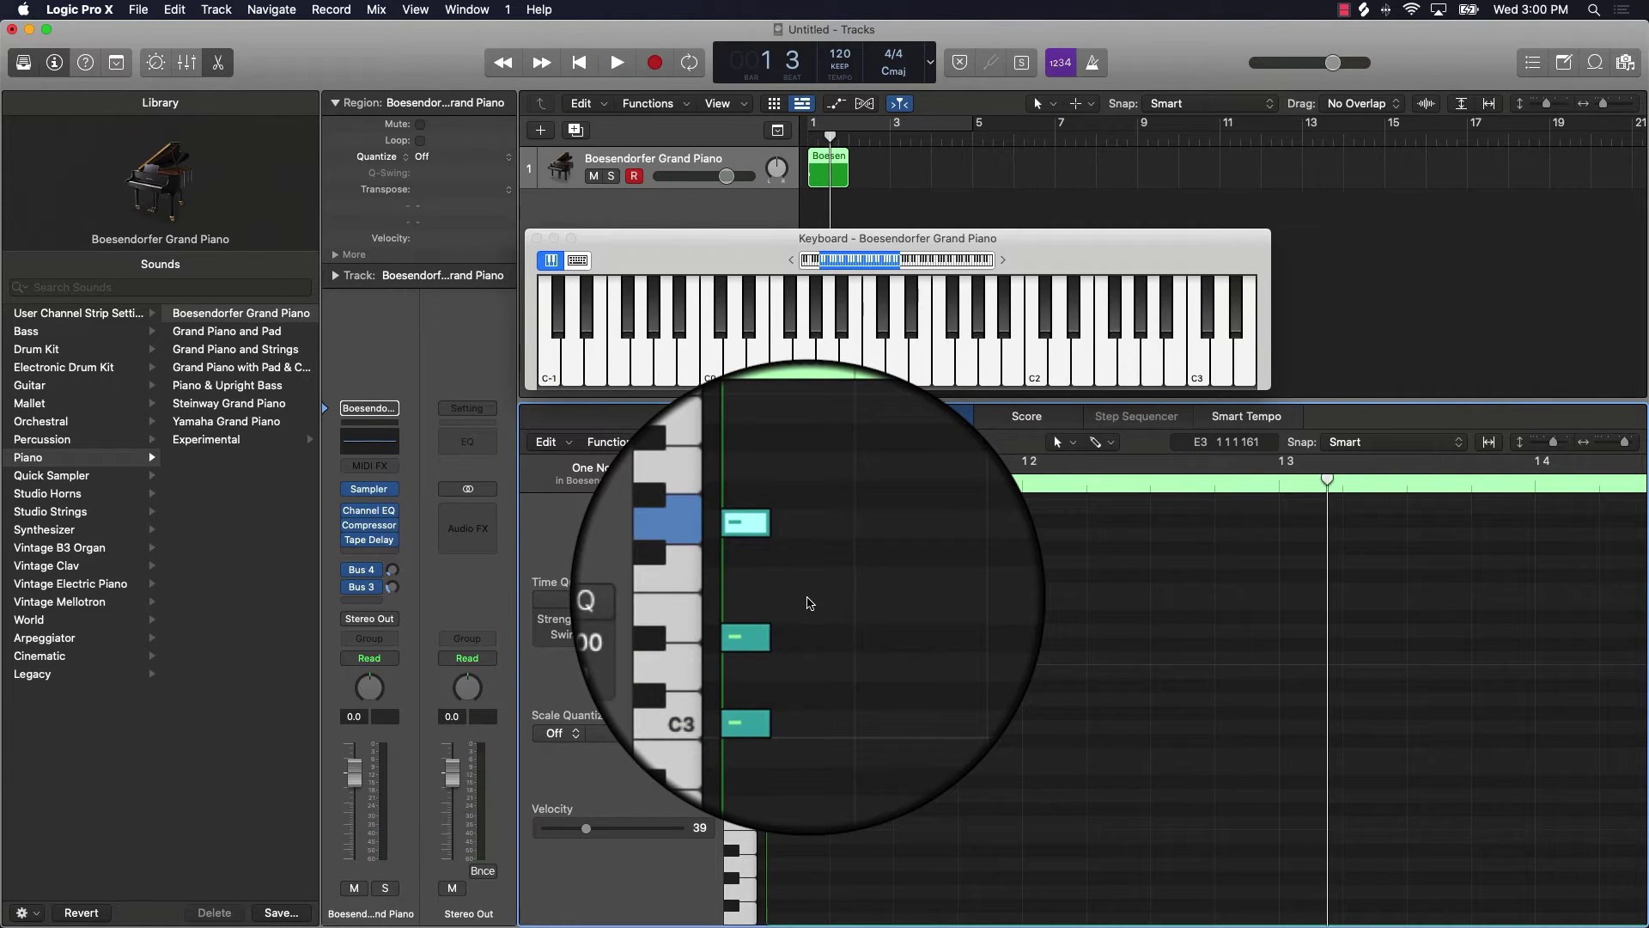
{"action": "key", "text": "space"}
{"action": "left_click", "coordinate": [810, 604]}
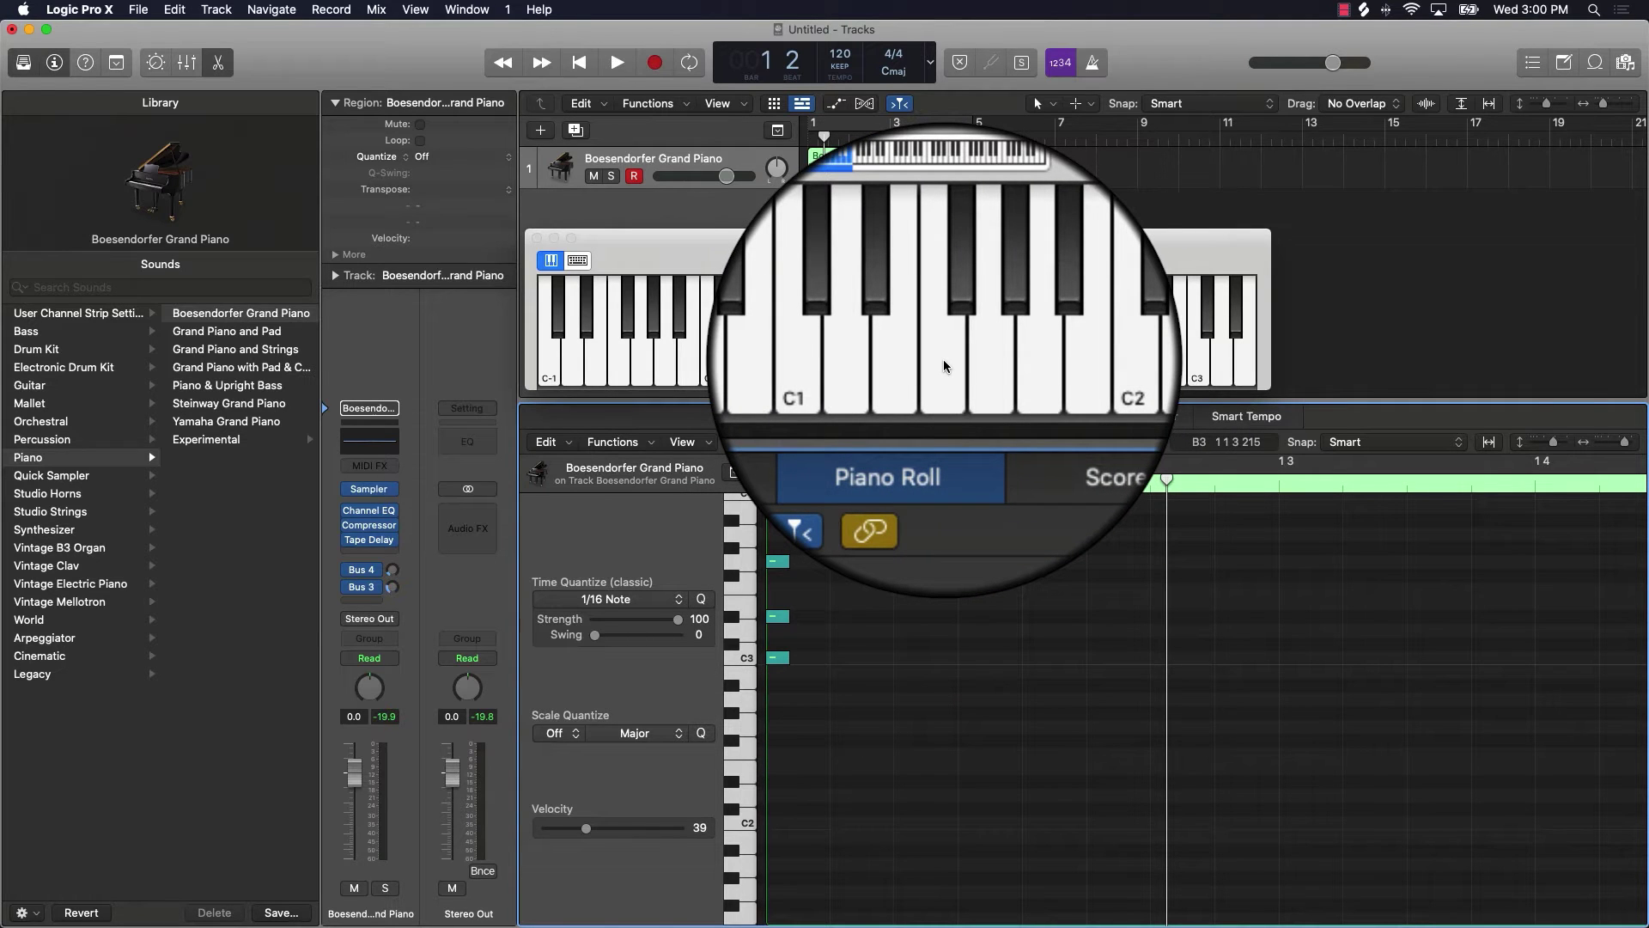
Clear all three C minor notes from the Piano Roll and sound G1 on the on-screen keyboard as the new root
{"action": "left_click", "coordinate": [943, 359]}
{"action": "left_click", "coordinate": [942, 359]}
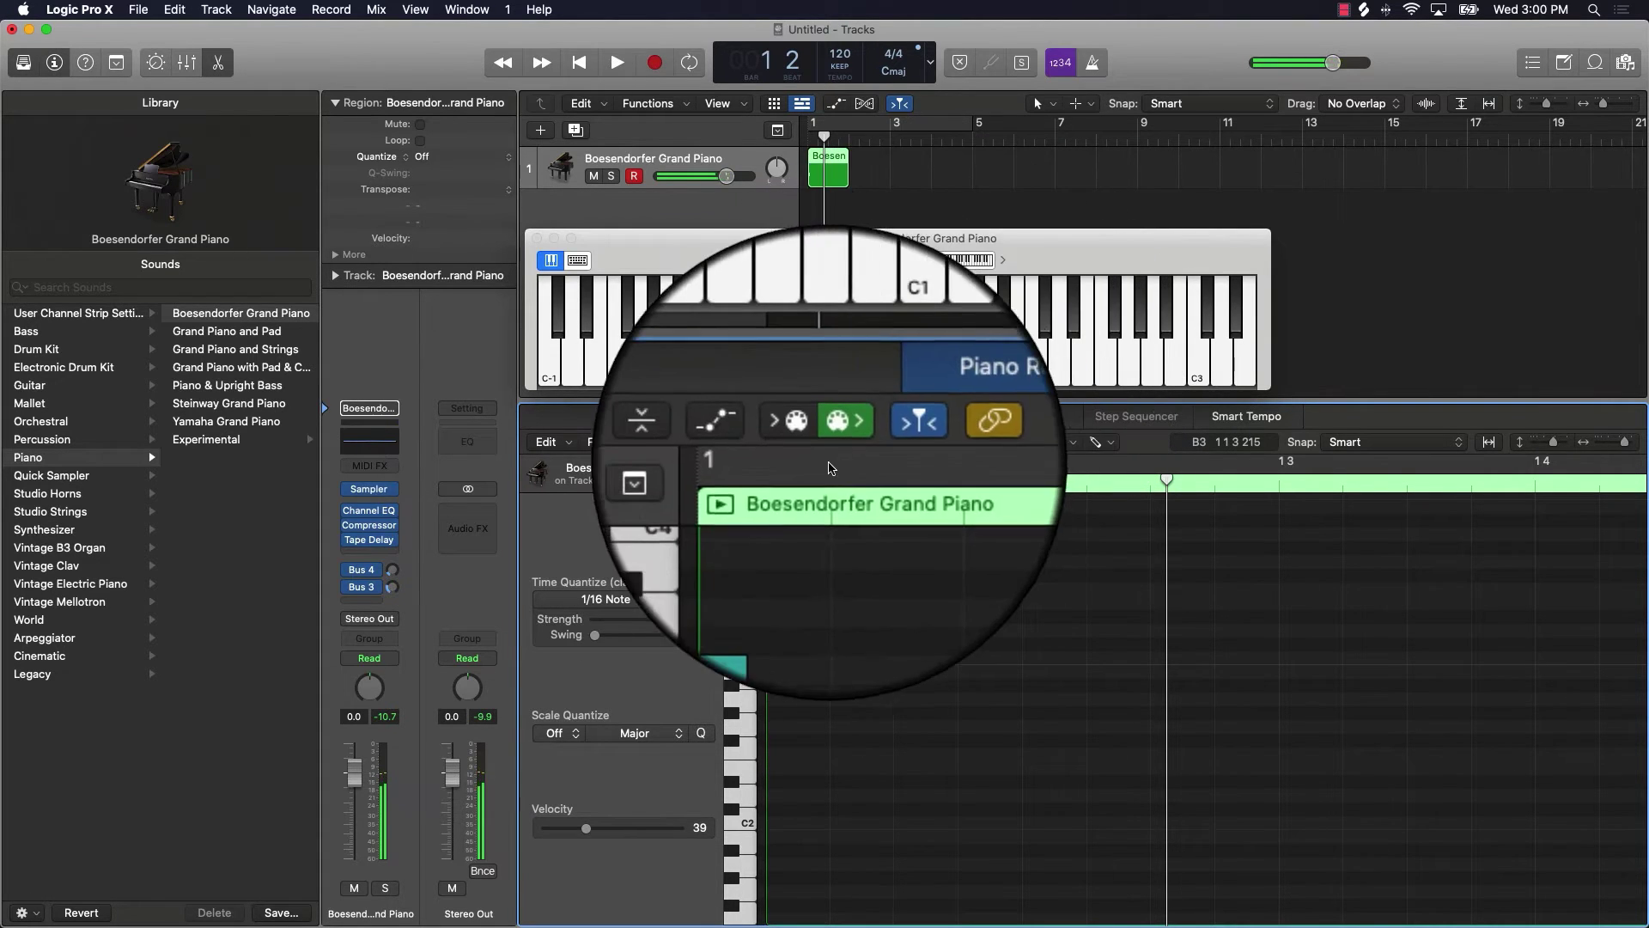
{"action": "left_click_drag", "start_coordinate": [863, 481], "coordinate": [763, 717]}
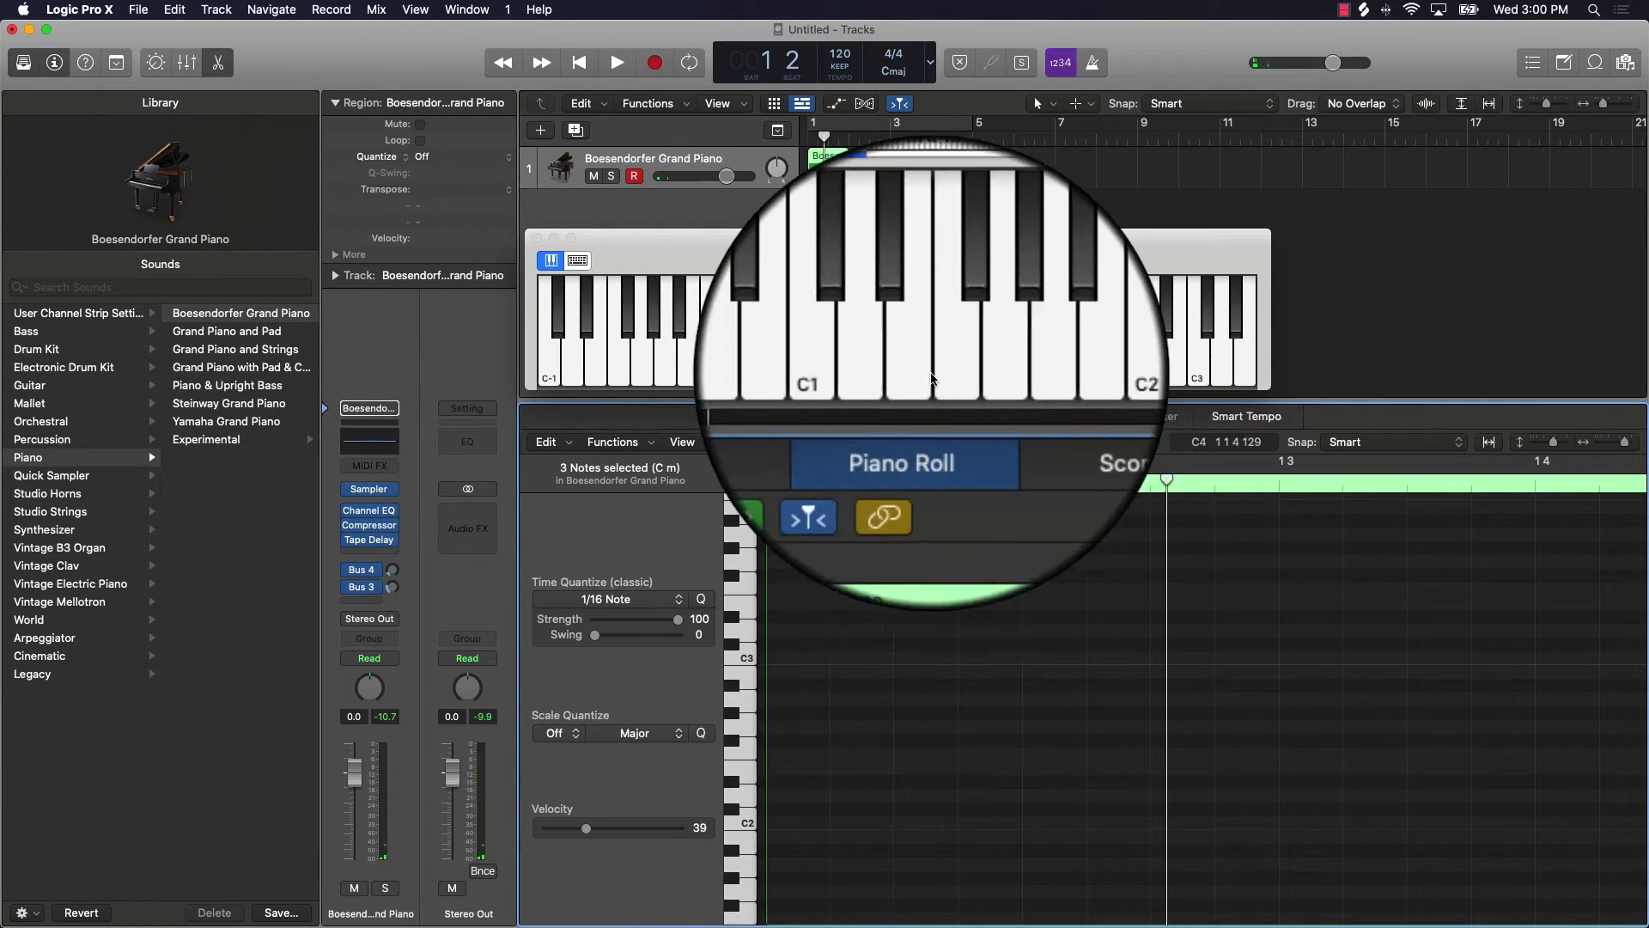
{"action": "left_click", "coordinate": [968, 359]}
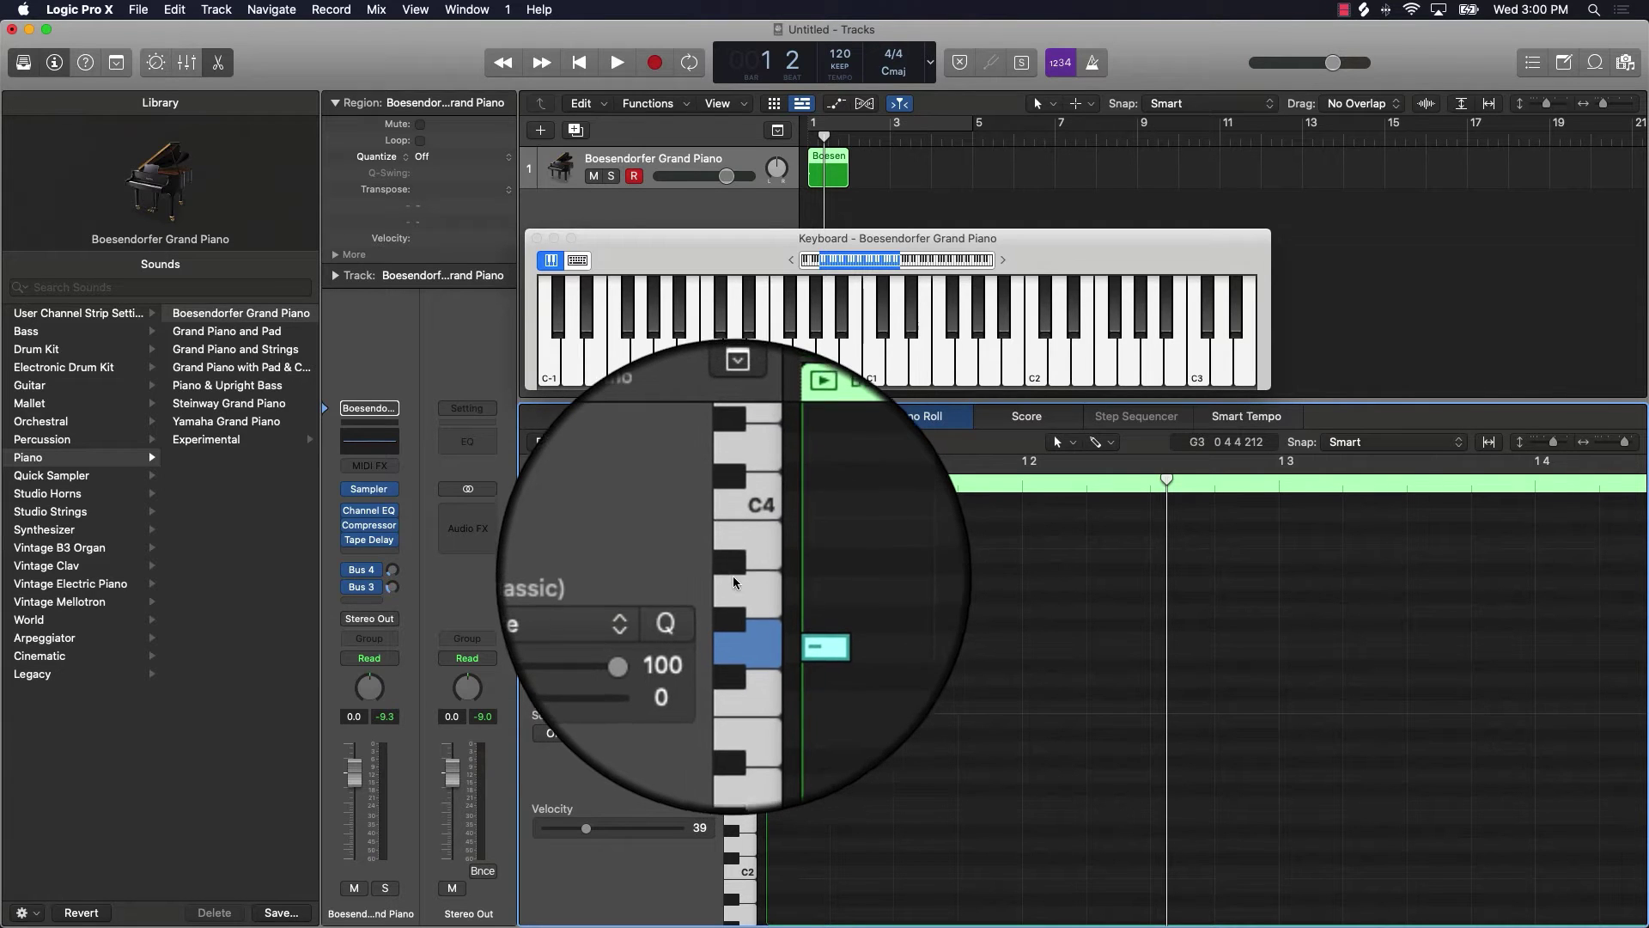
Build a G minor triad with G3, A#3 and D4 at the start of bar 1 and play it back
{"action": "left_click", "coordinate": [731, 574]}
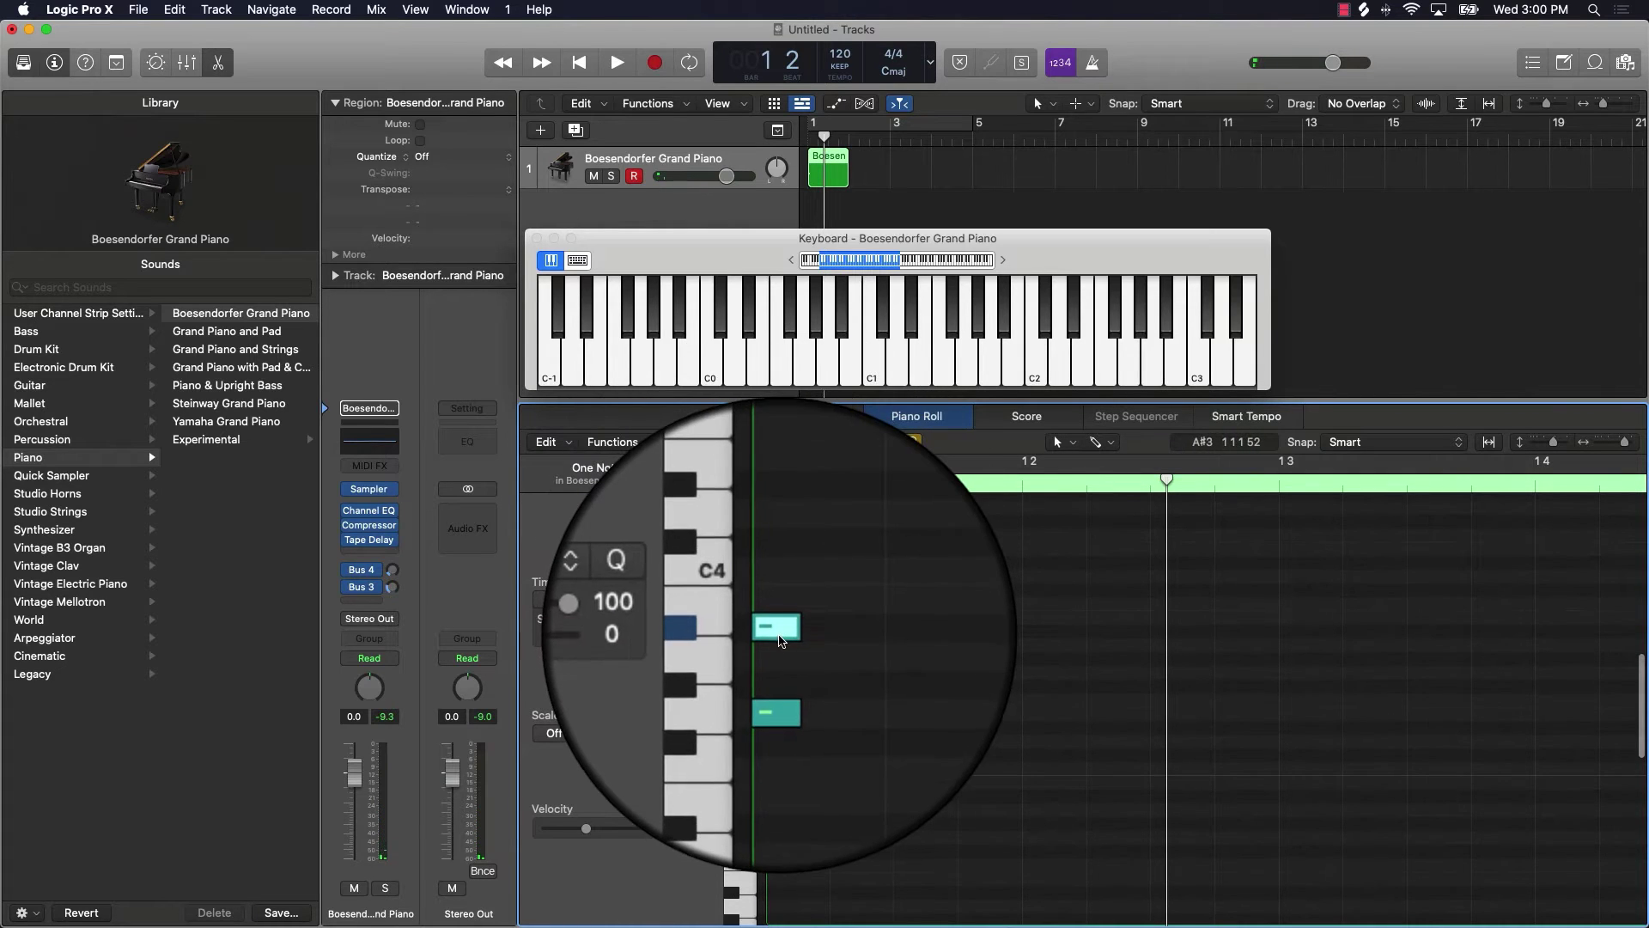
{"action": "mouse_move", "coordinate": [767, 636]}
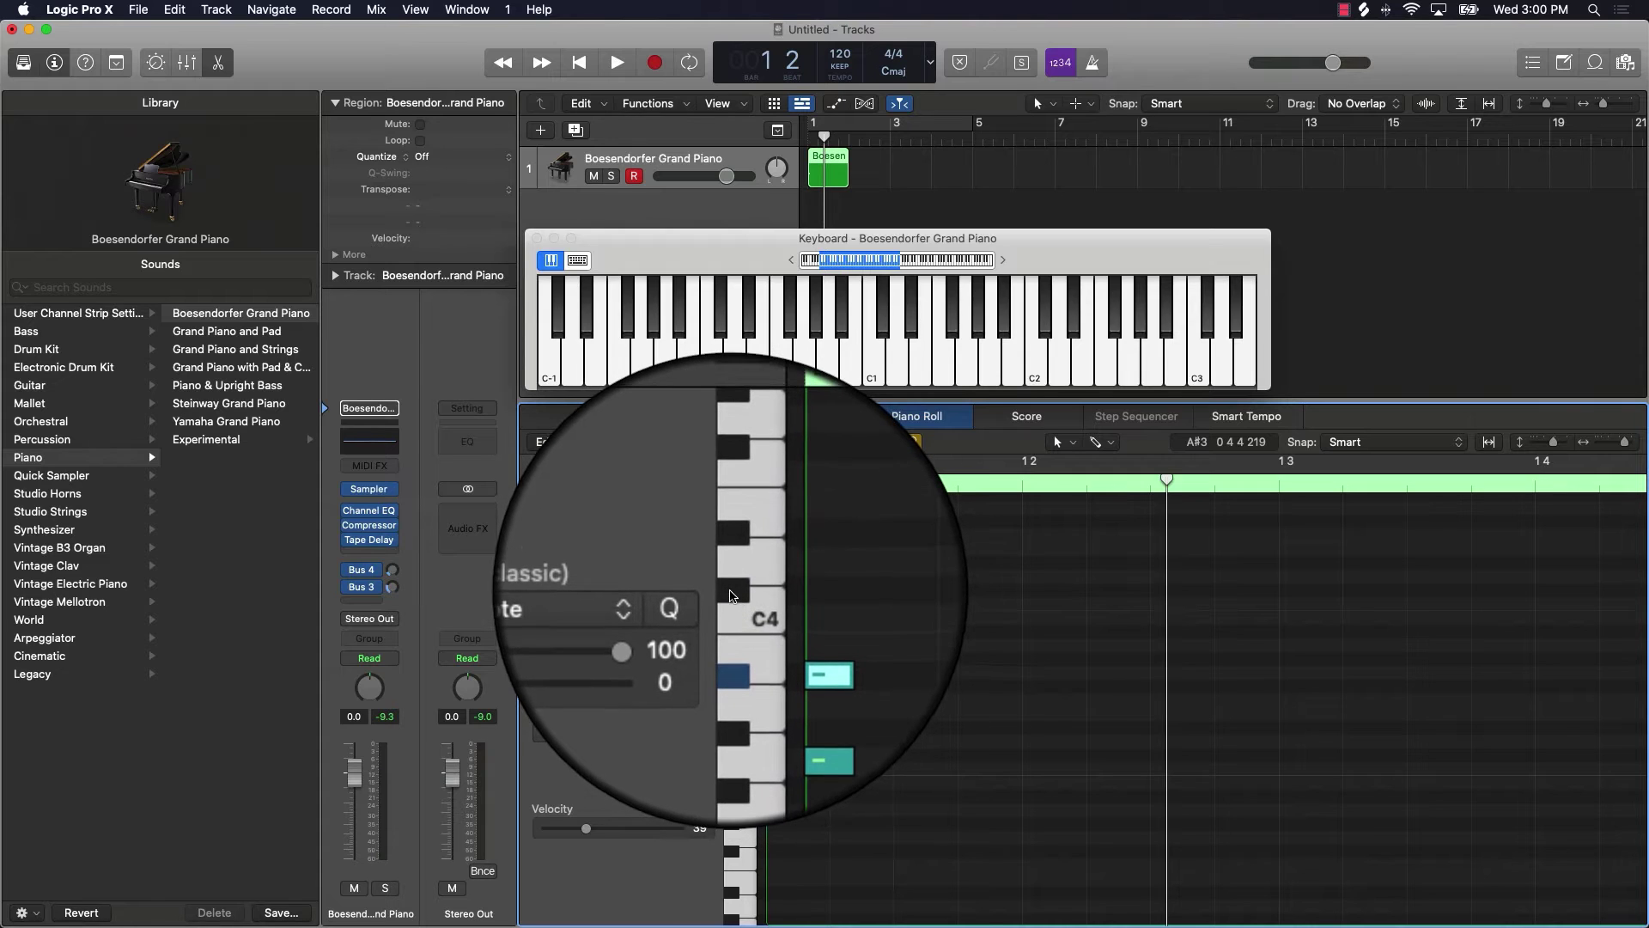
{"action": "left_click", "coordinate": [774, 576], "text": "super"}
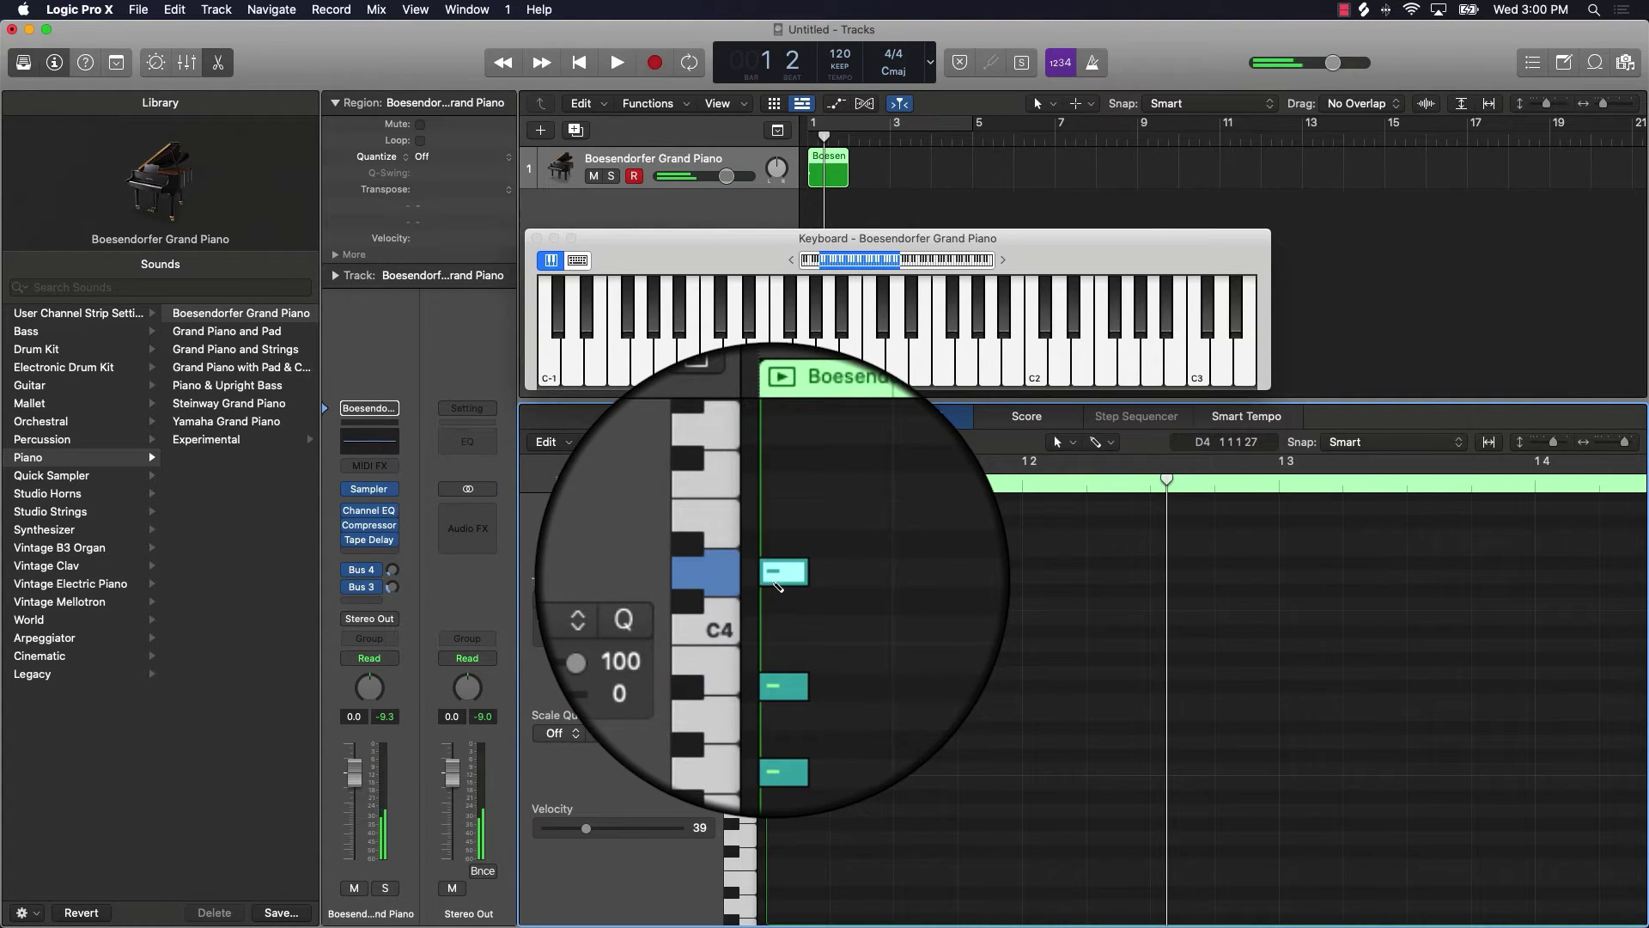
{"action": "key", "text": "space"}
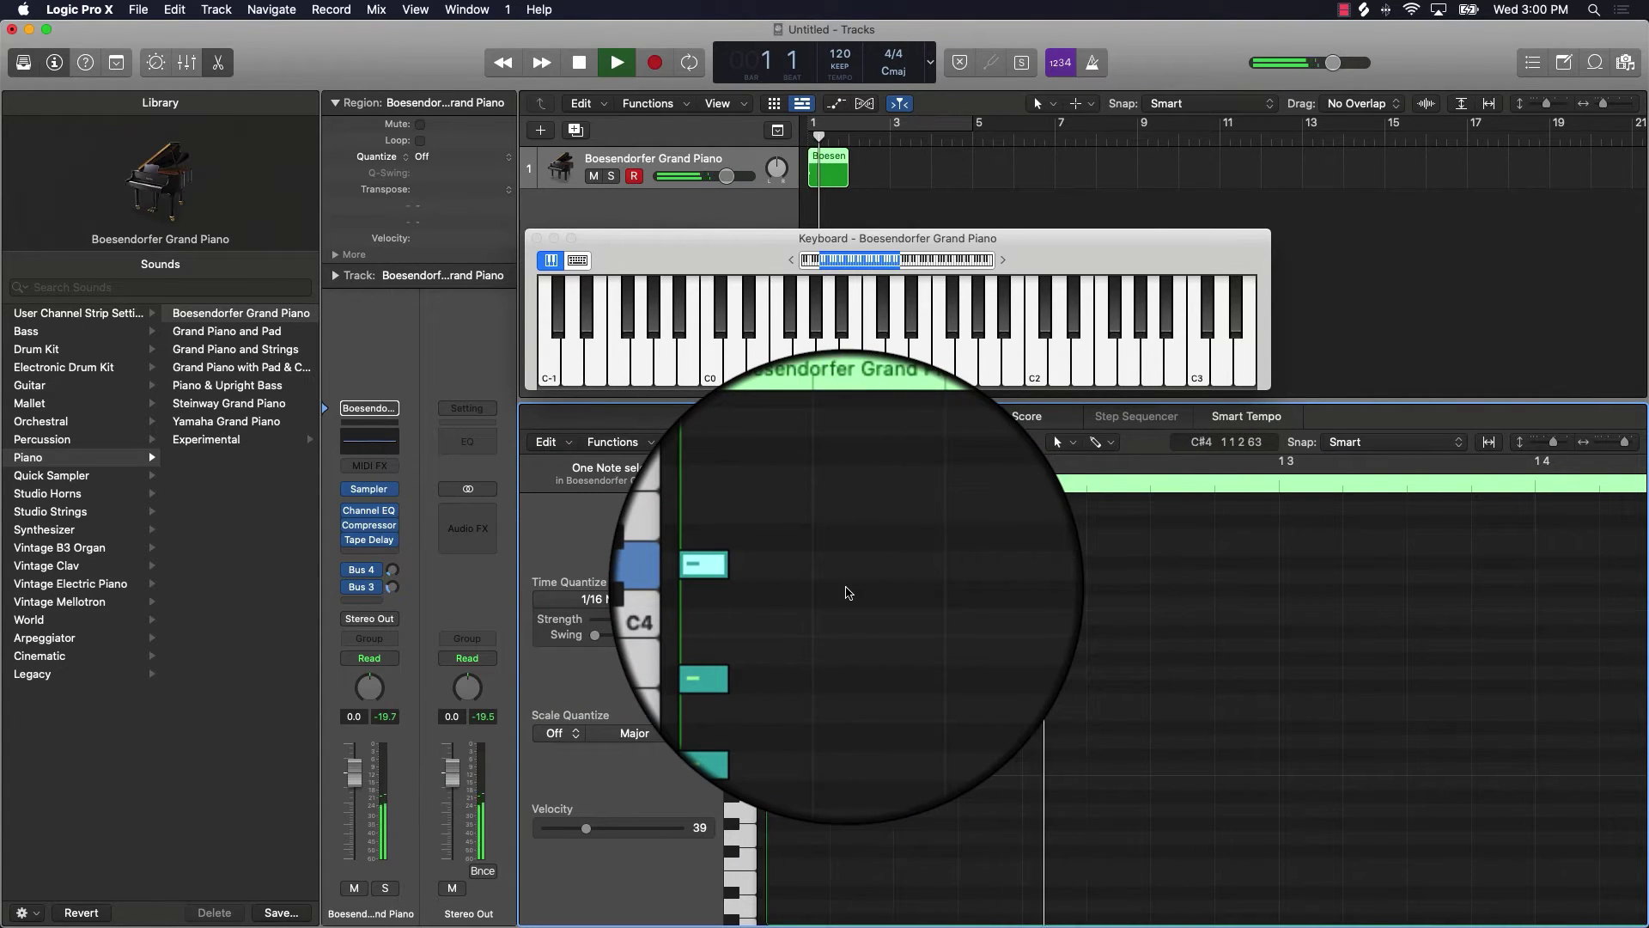
{"action": "left_click", "coordinate": [847, 597]}
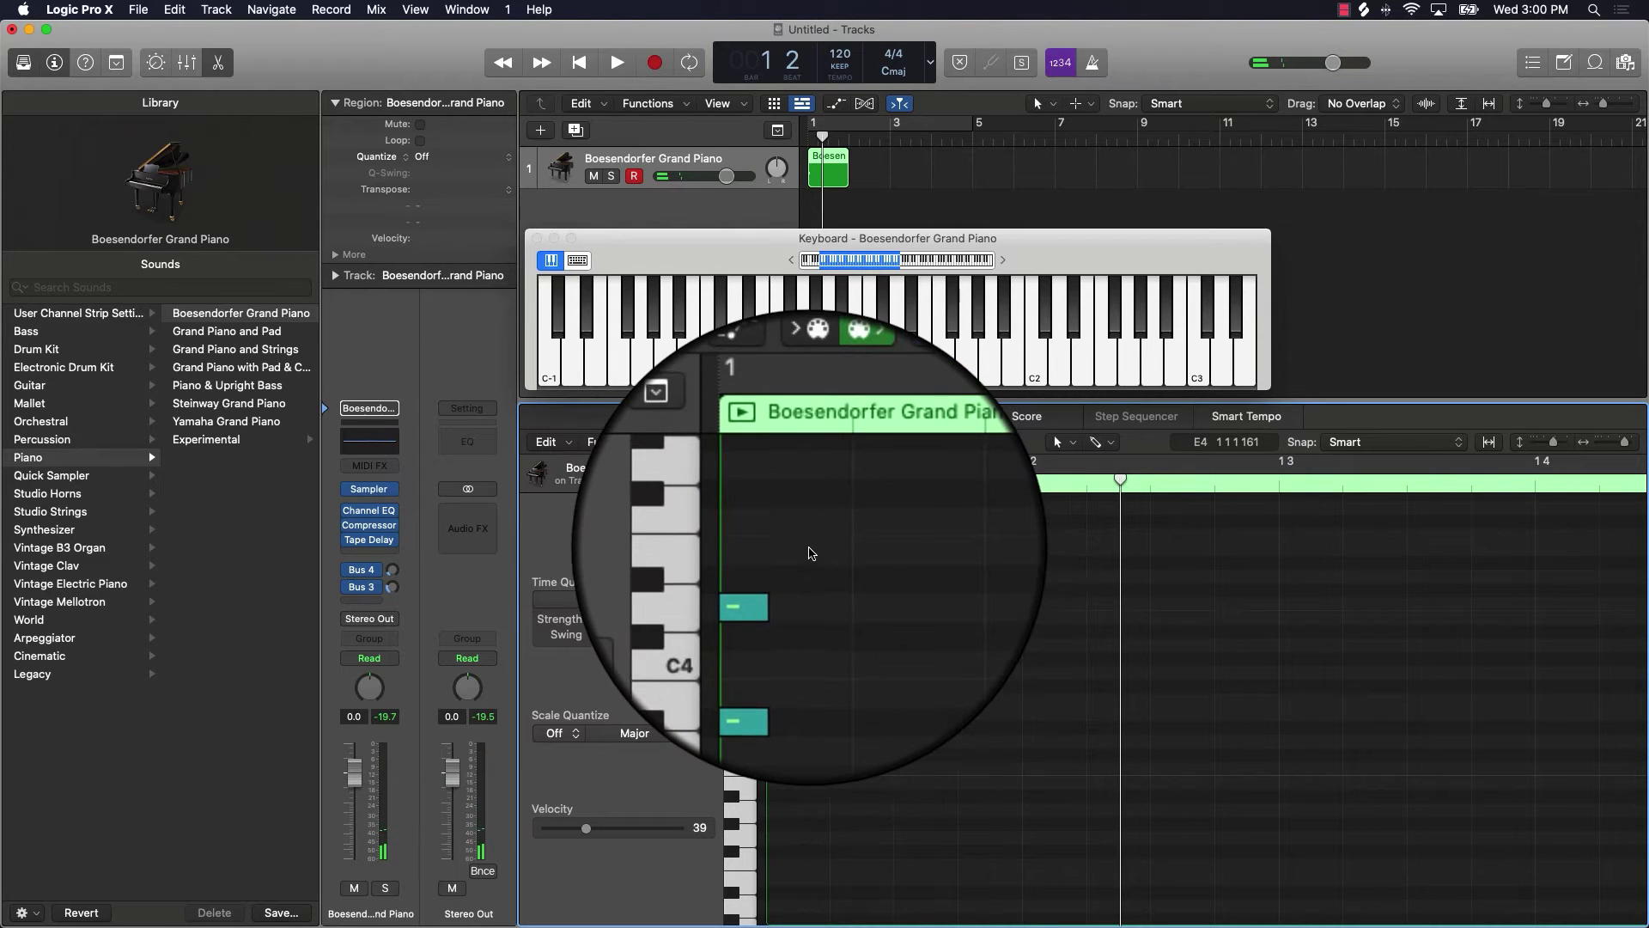
Delete the two notes above G3, replace them with B3 and D4 for a G major triad, and play it back
{"action": "left_click_drag", "start_coordinate": [807, 553], "coordinate": [773, 697]}
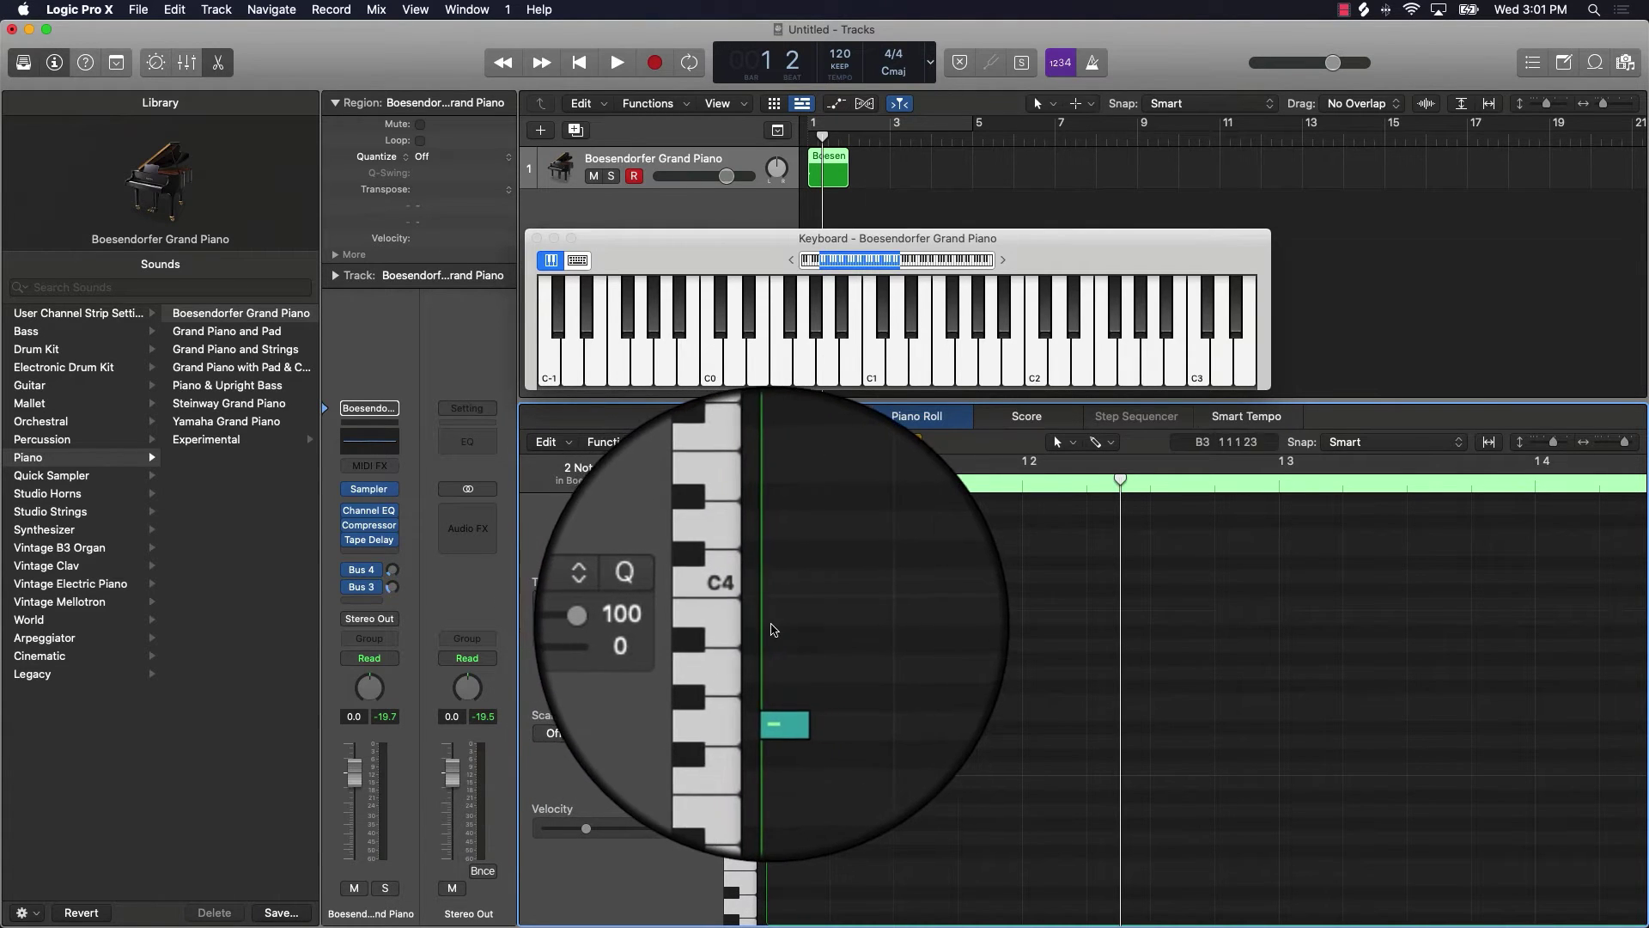
{"action": "left_click", "coordinate": [775, 615], "text": "super"}
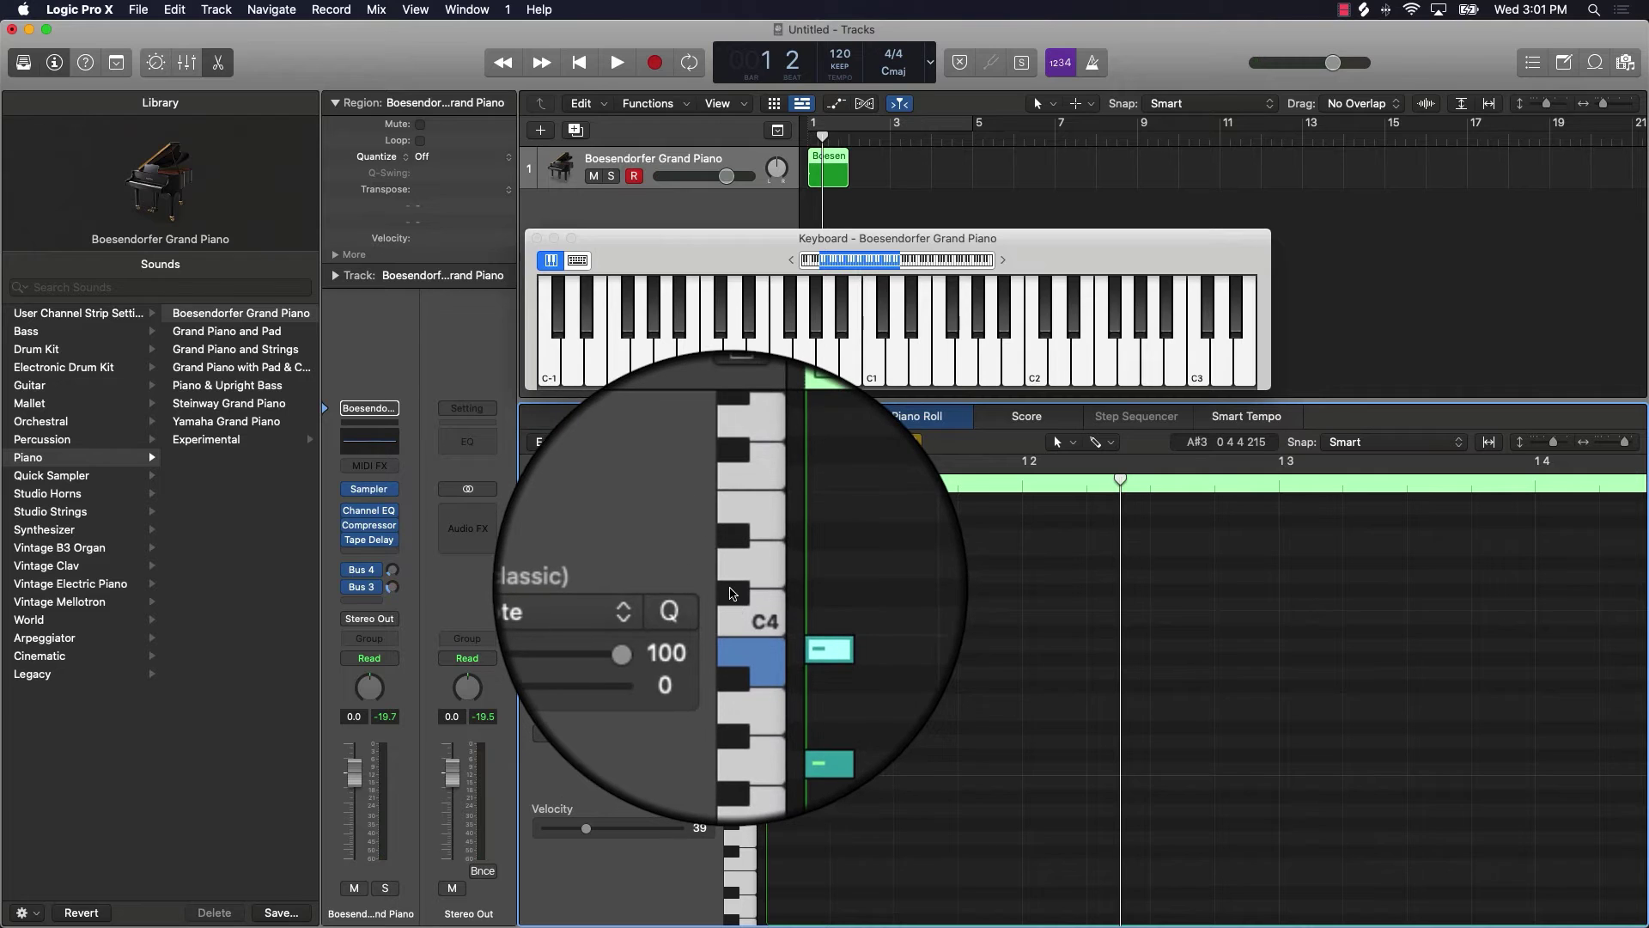
{"action": "left_click", "coordinate": [779, 587], "text": "super"}
{"action": "key", "text": "space"}
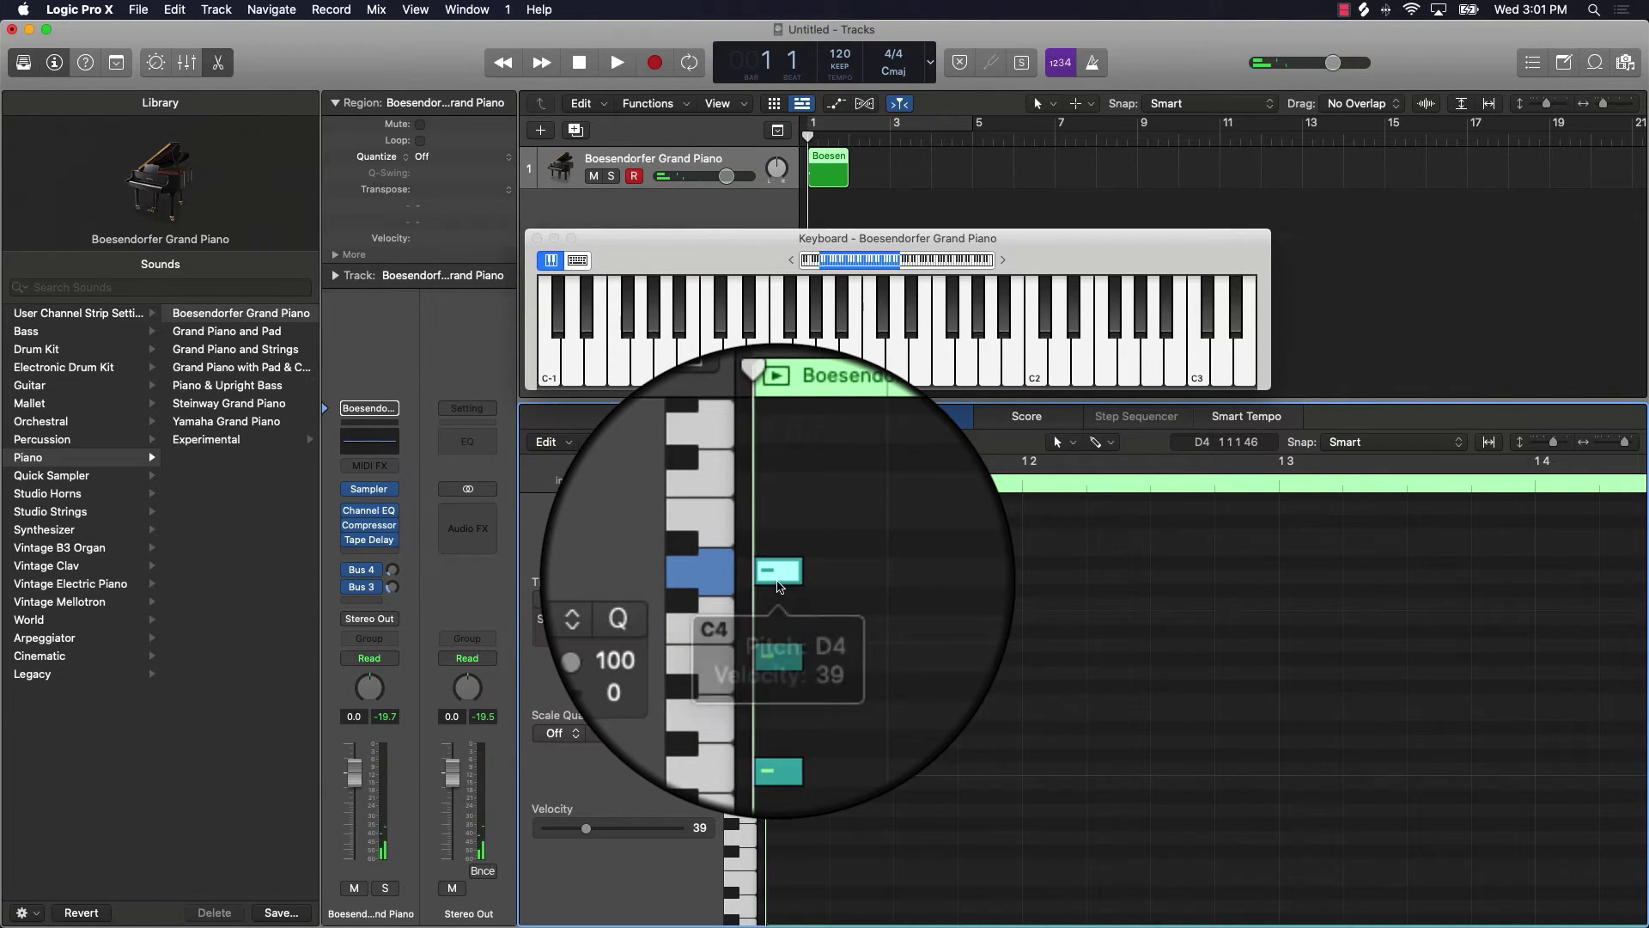
{"action": "key", "text": "space"}
{"action": "left_click", "coordinate": [831, 593]}
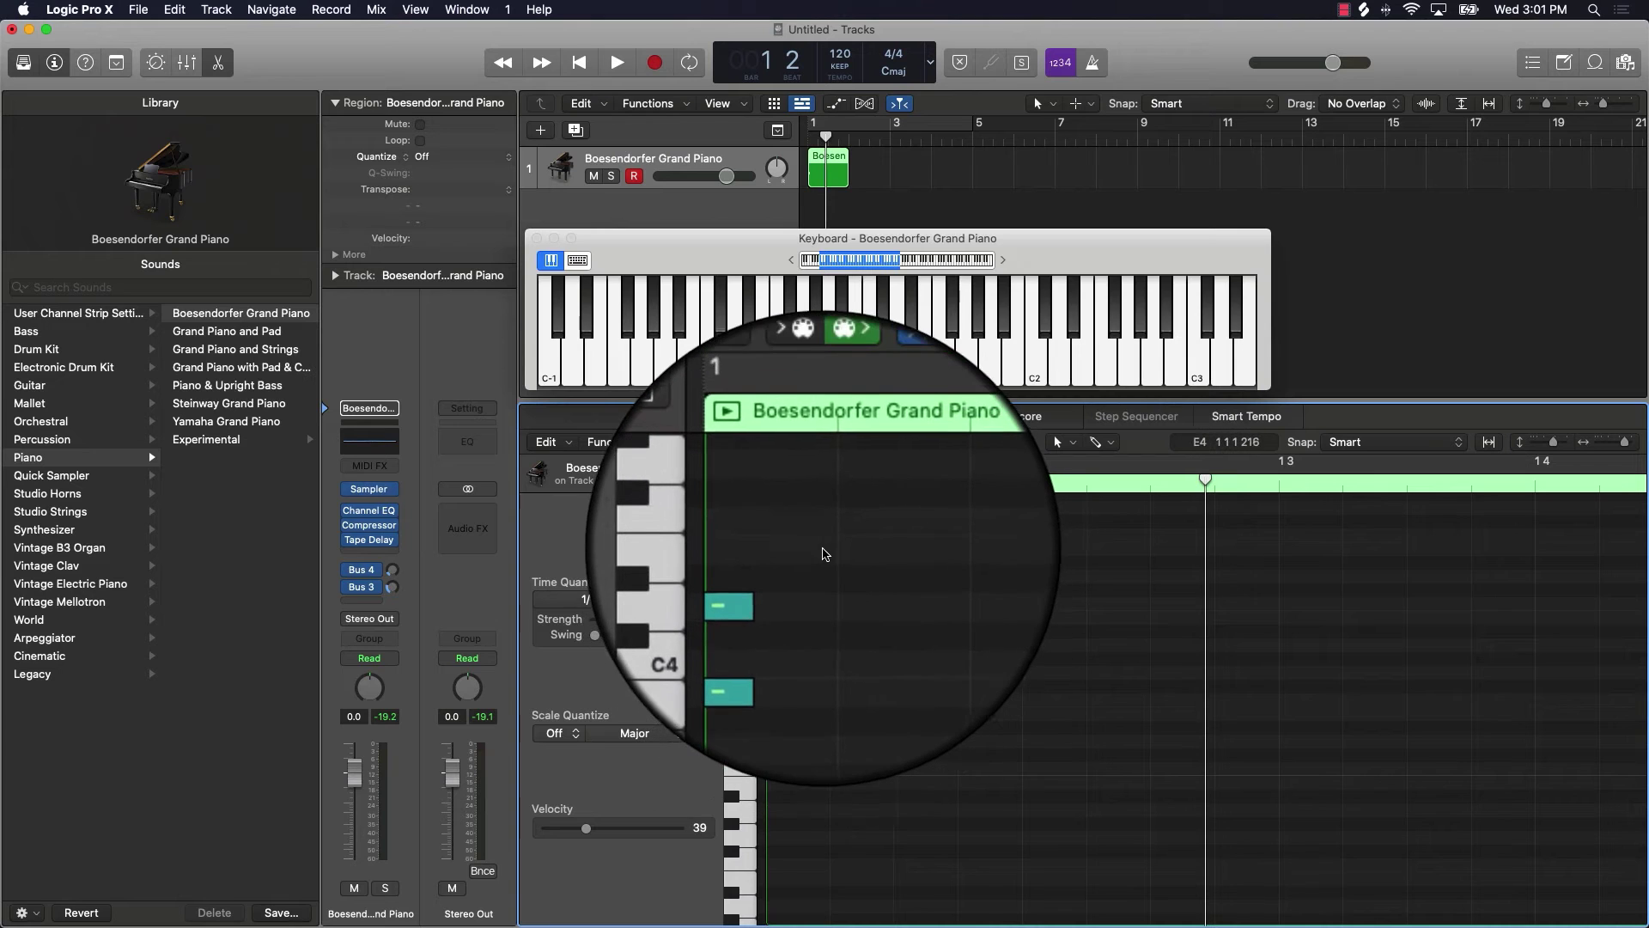
Lower the middle note of the G major chord from B3 to A#3 to turn it into G minor
{"action": "left_click_drag", "start_coordinate": [823, 574], "coordinate": [878, 667]}
{"action": "left_click", "coordinate": [951, 624]}
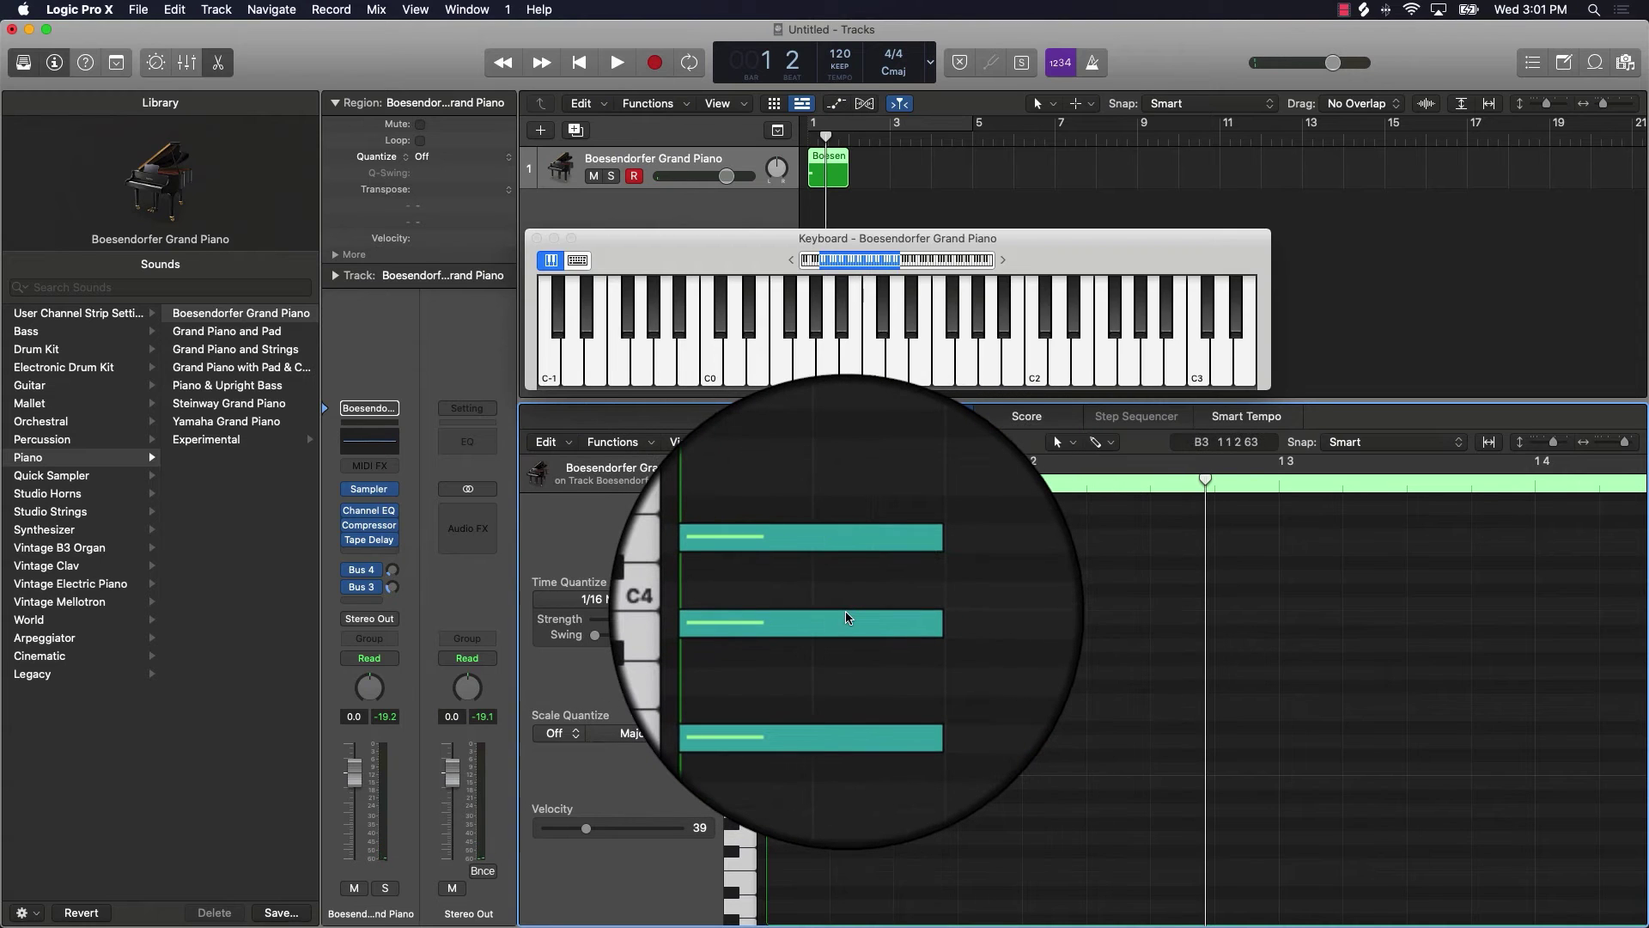
{"action": "key", "text": "Return"}
{"action": "left_click_drag", "start_coordinate": [845, 612], "coordinate": [838, 625]}
{"action": "left_click", "coordinate": [953, 626]}
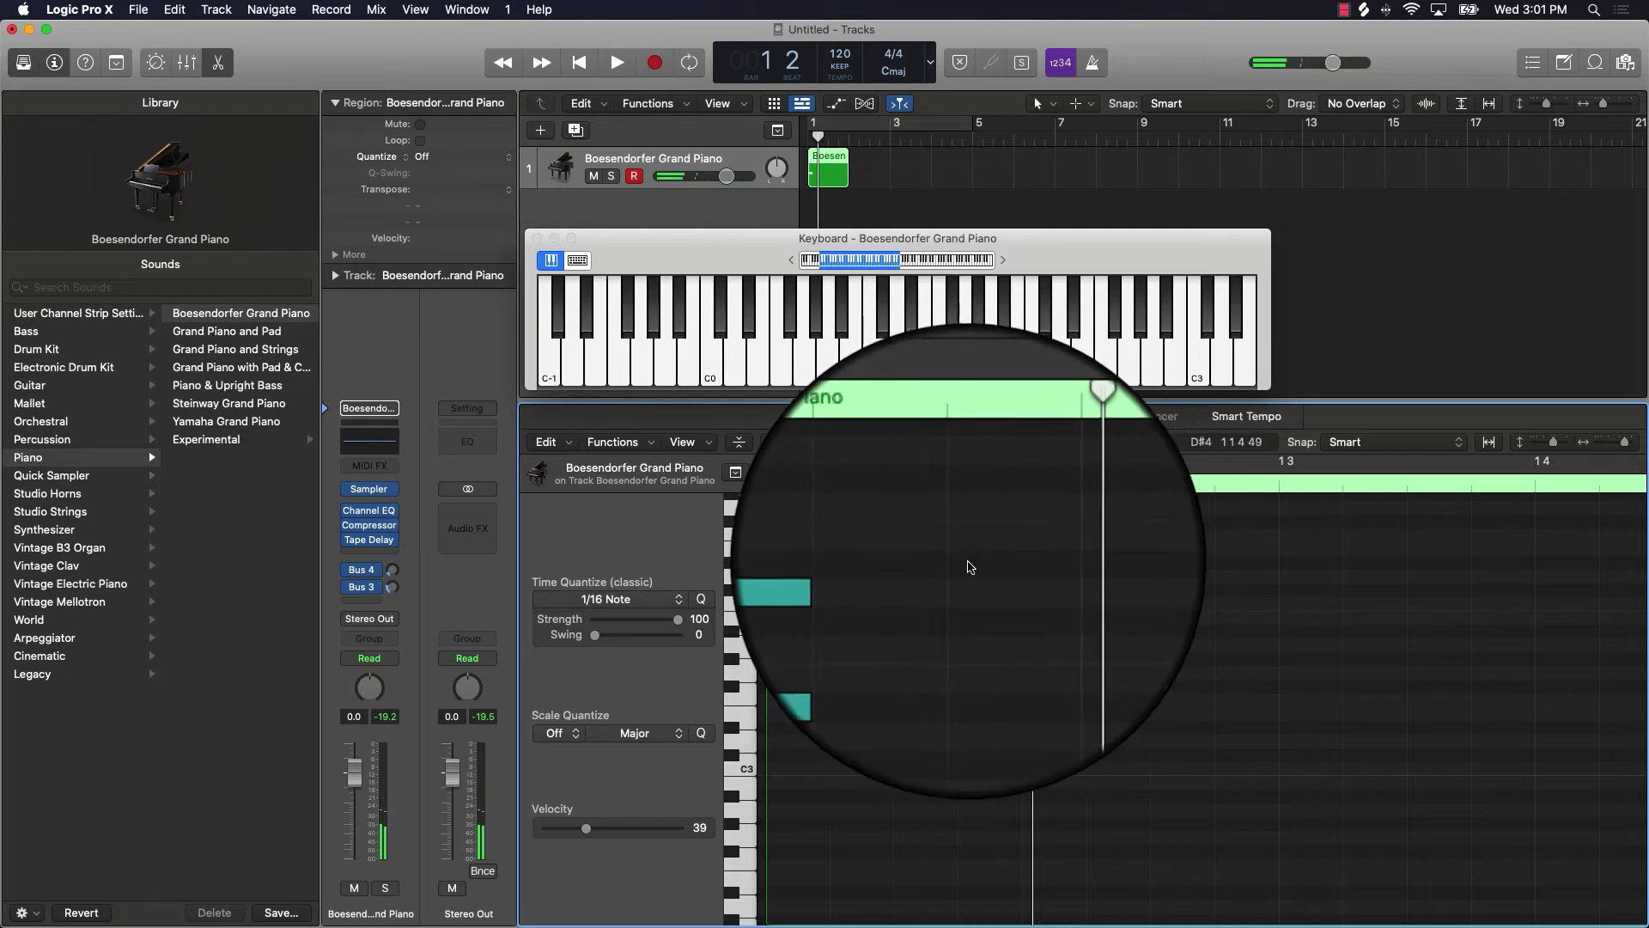
Copy the G minor chord to beats 2, 3 and 4 of bar 1 and play the bar back
{"action": "left_click_drag", "start_coordinate": [965, 564], "coordinate": [785, 680]}
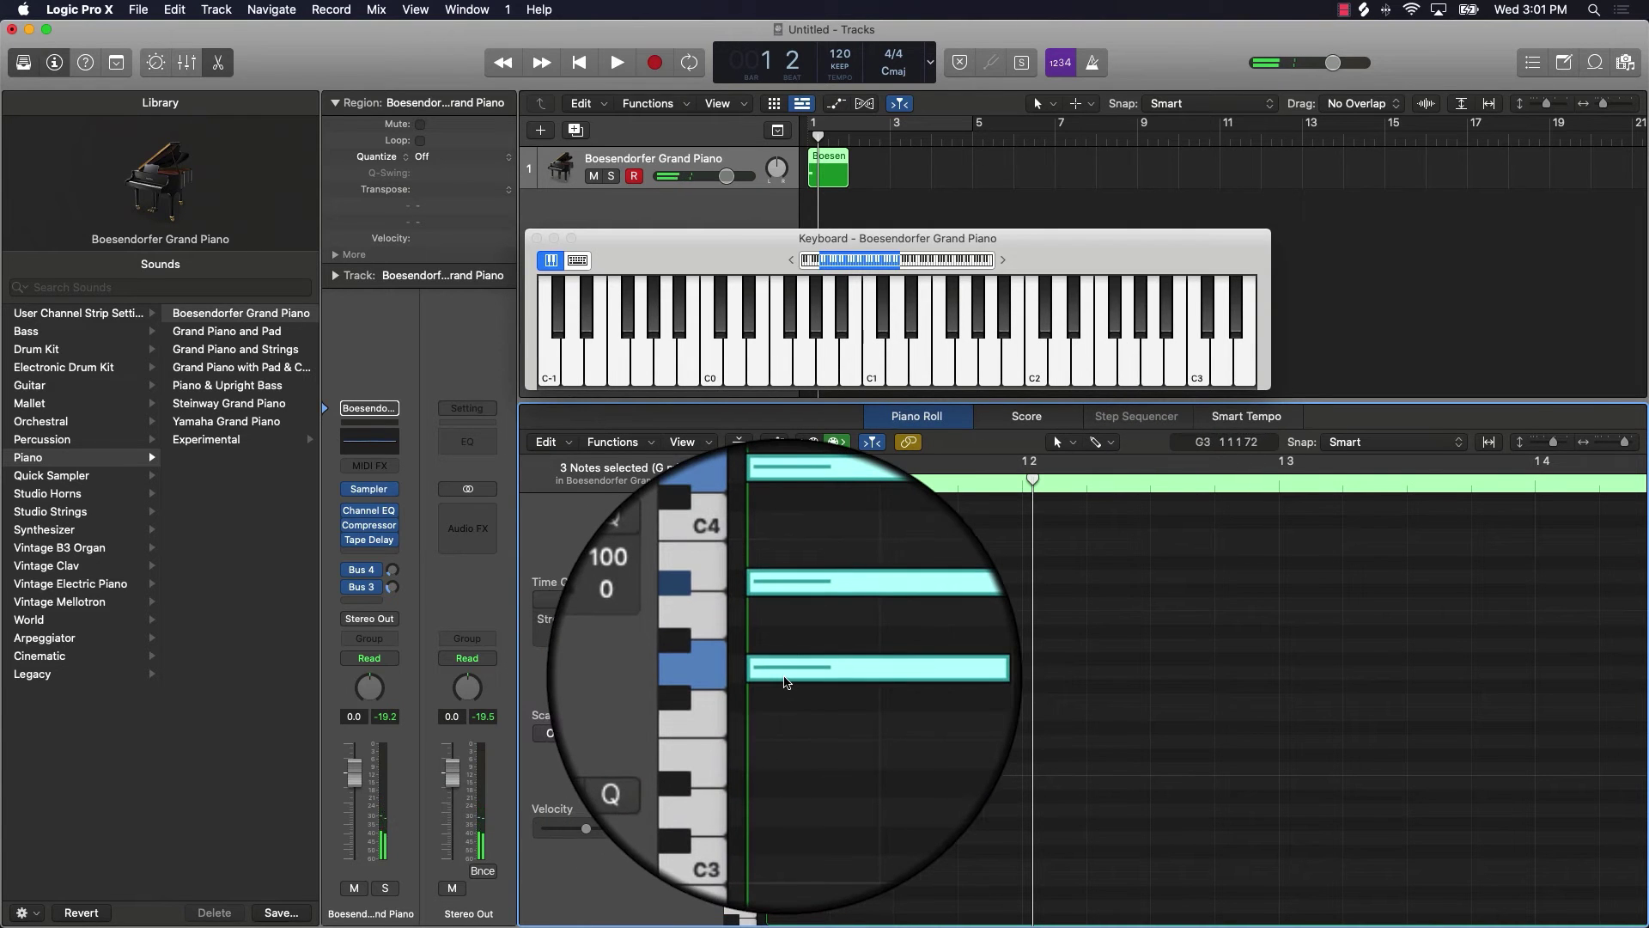
{"action": "mouse_move", "coordinate": [784, 679]}
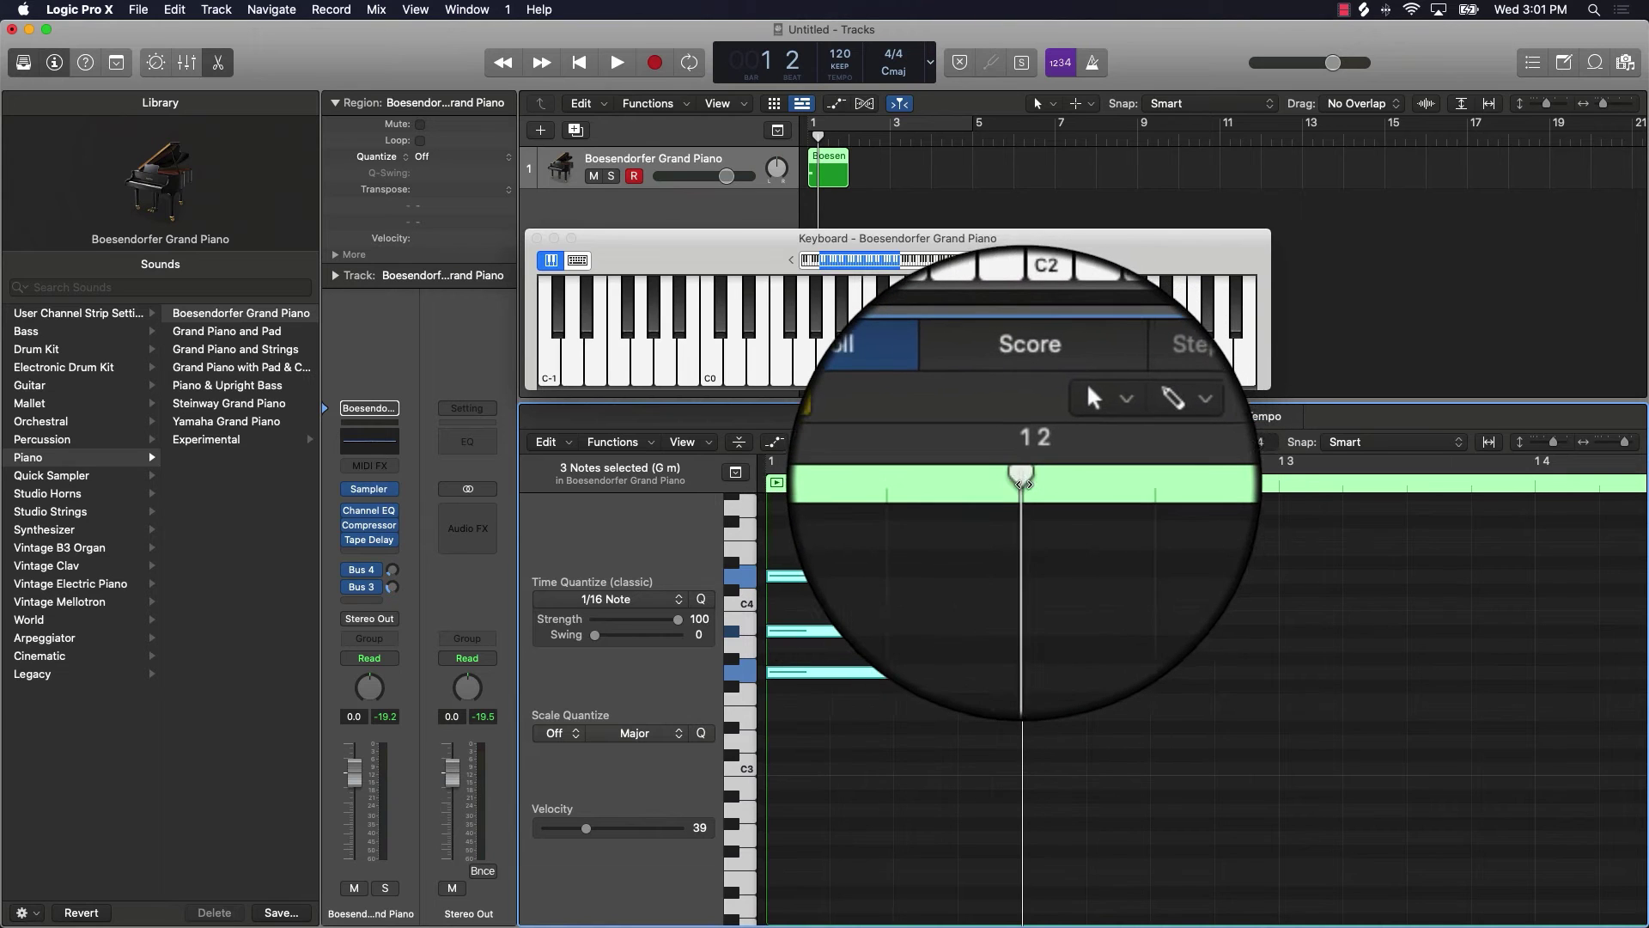
{"action": "key", "text": "super+v"}
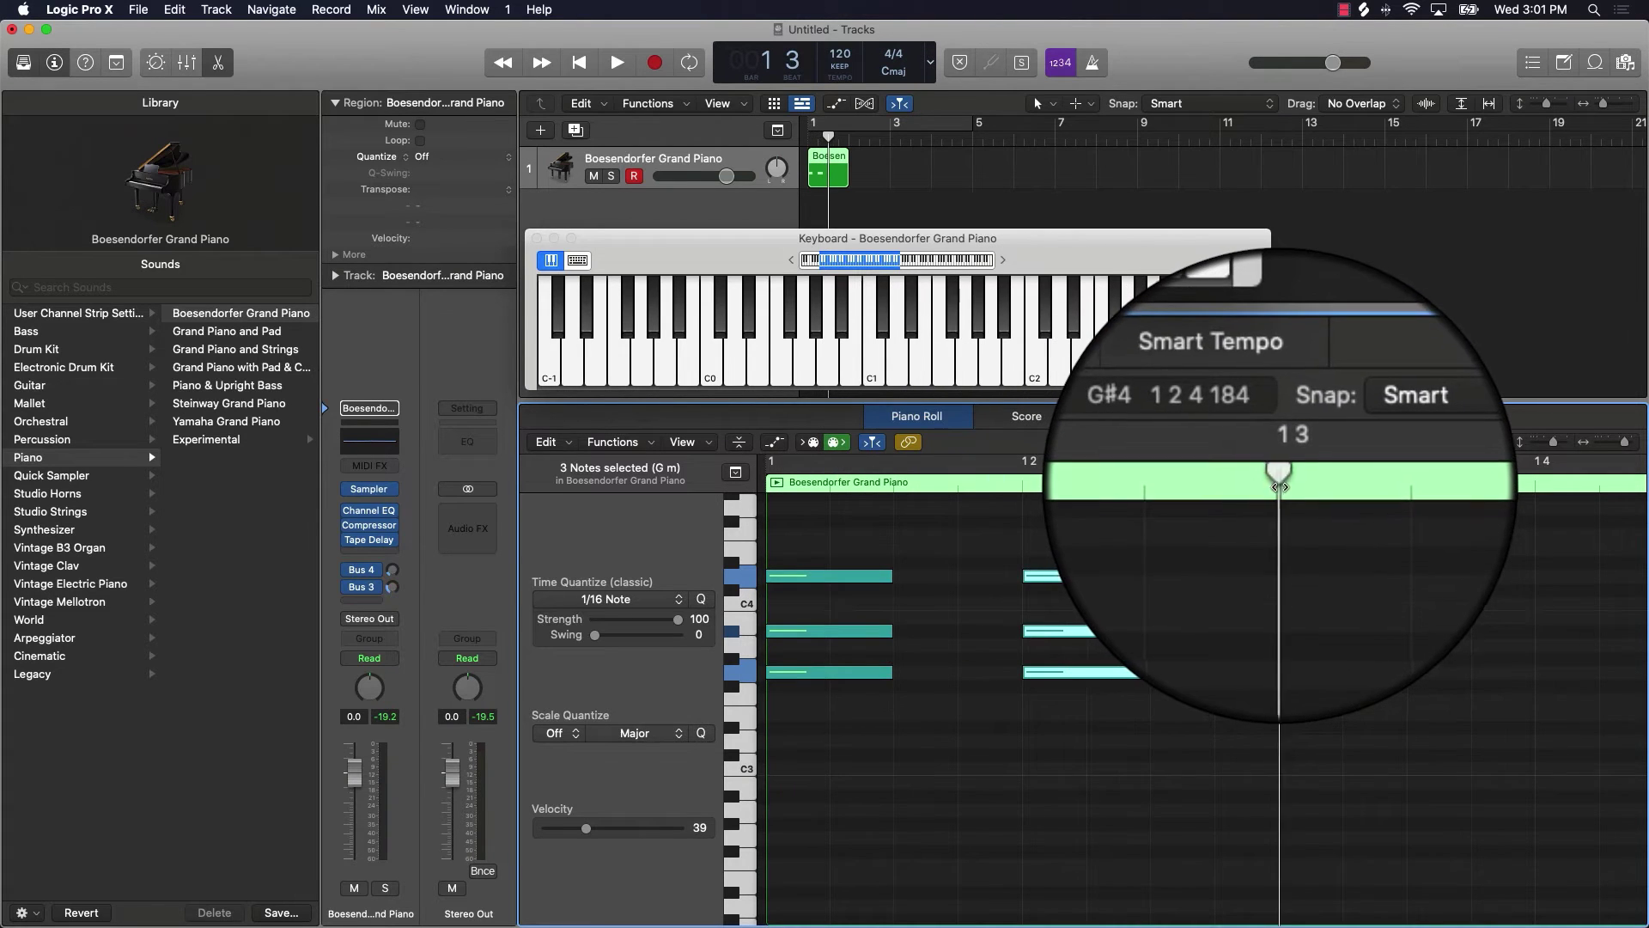
{"action": "key", "text": "super+v"}
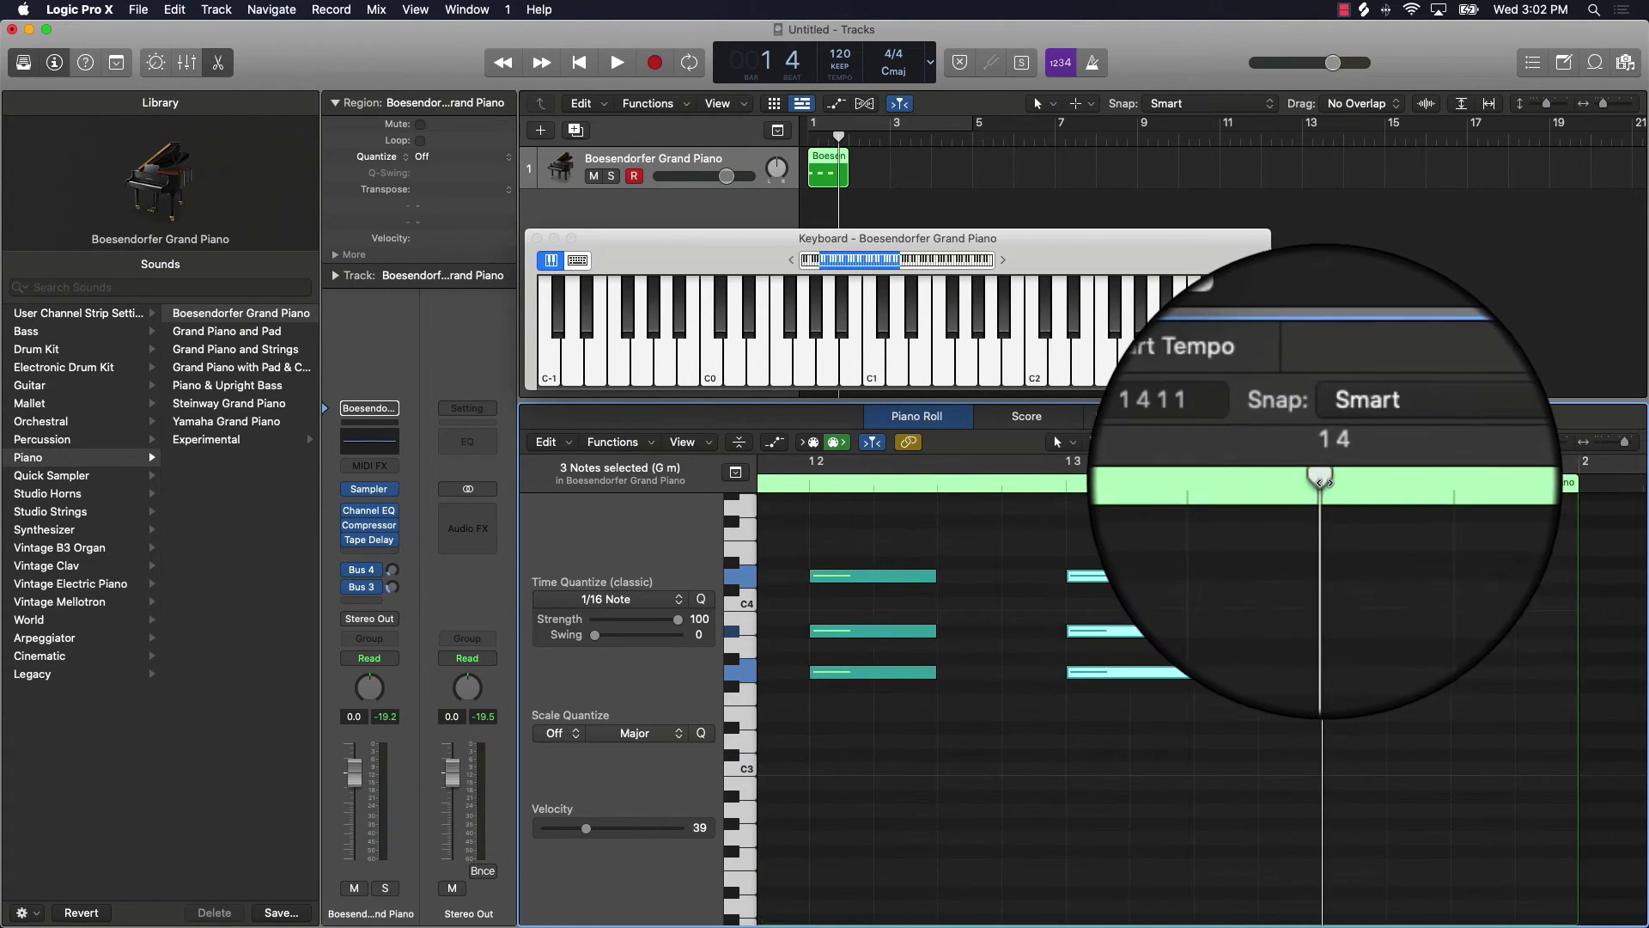
{"action": "key", "text": "super+v"}
{"action": "key", "text": "Return"}
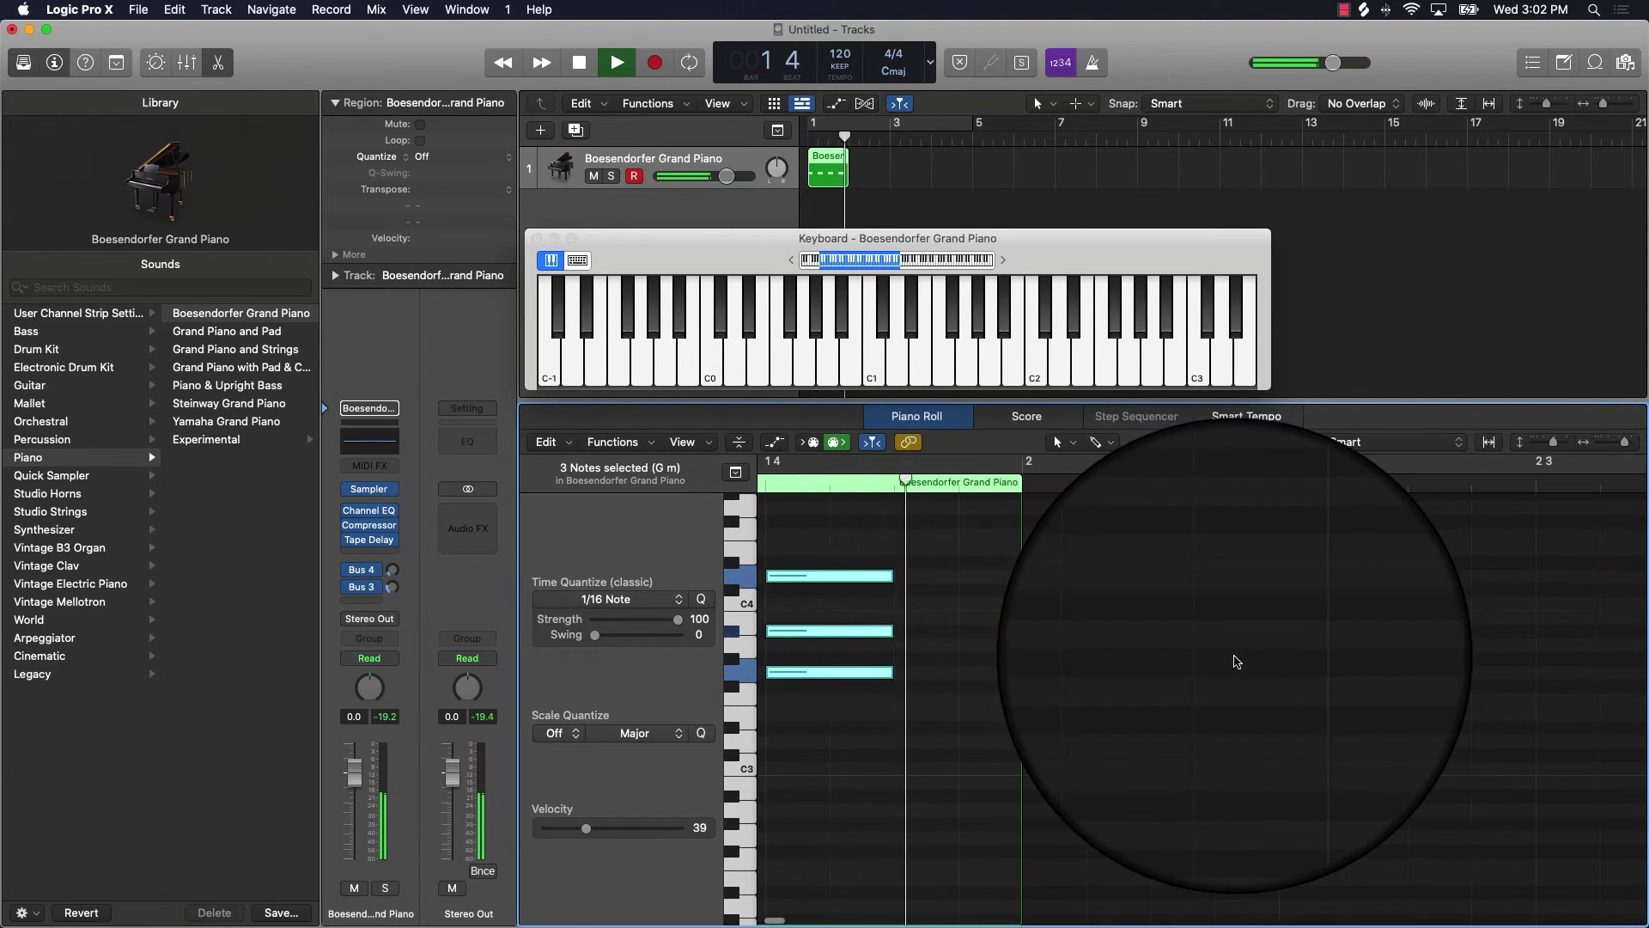
{"action": "key", "text": "space"}
{"action": "left_click", "coordinate": [883, 759]}
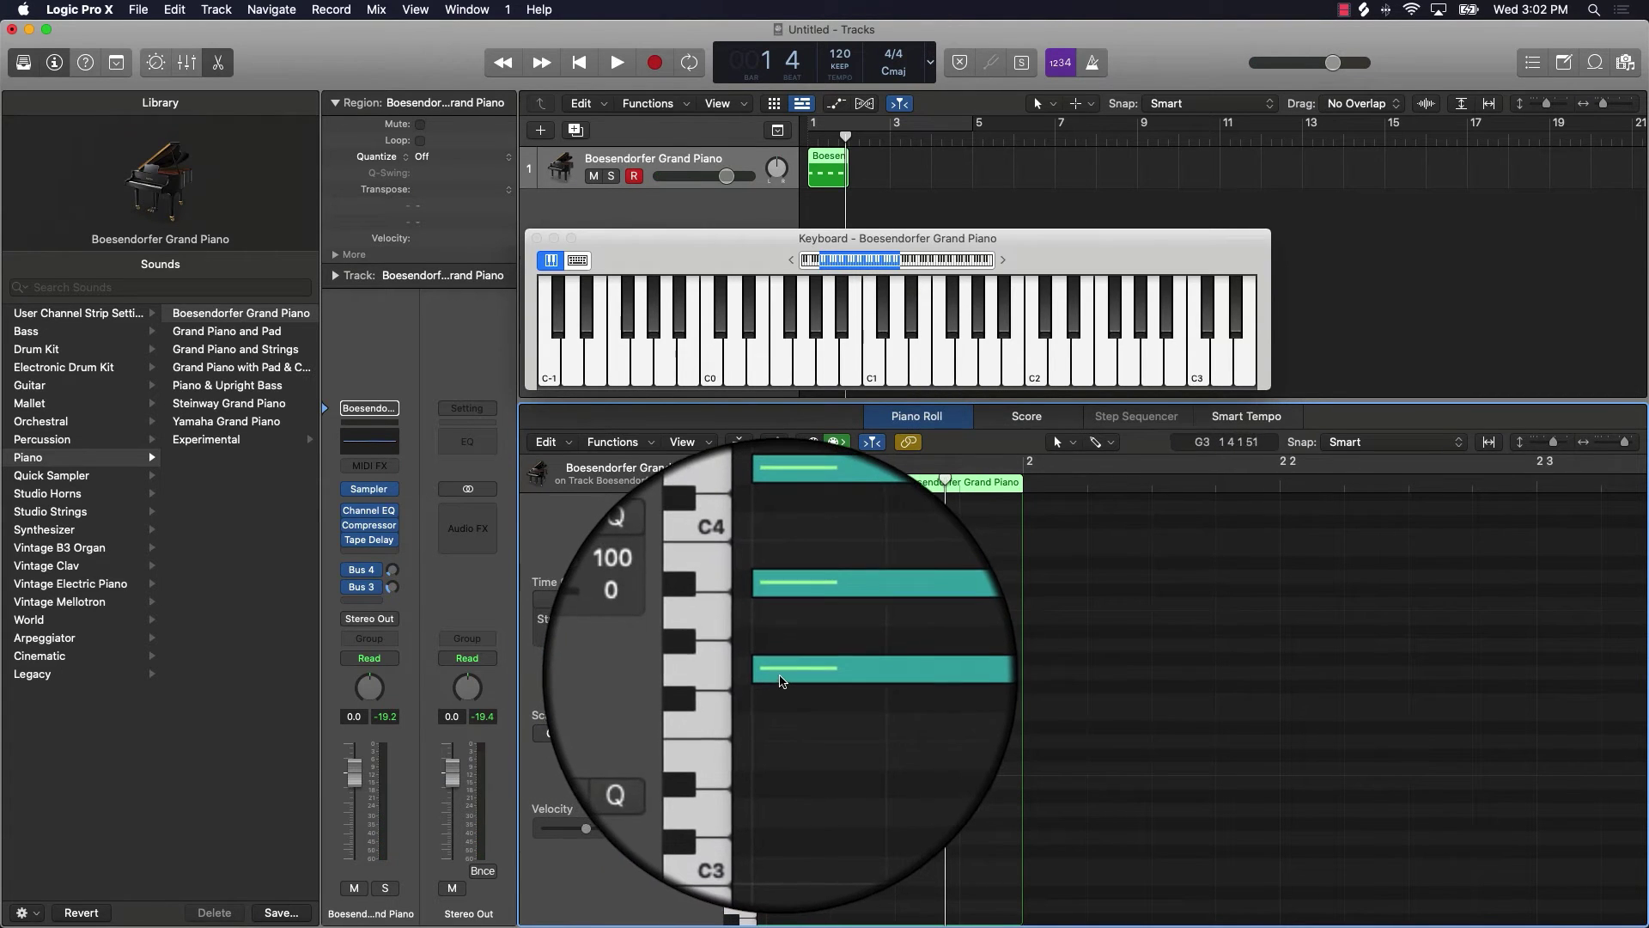
Sound G3 and the F3 below it, and extend the piano region to the start of bar 3
{"action": "left_click", "coordinate": [782, 682]}
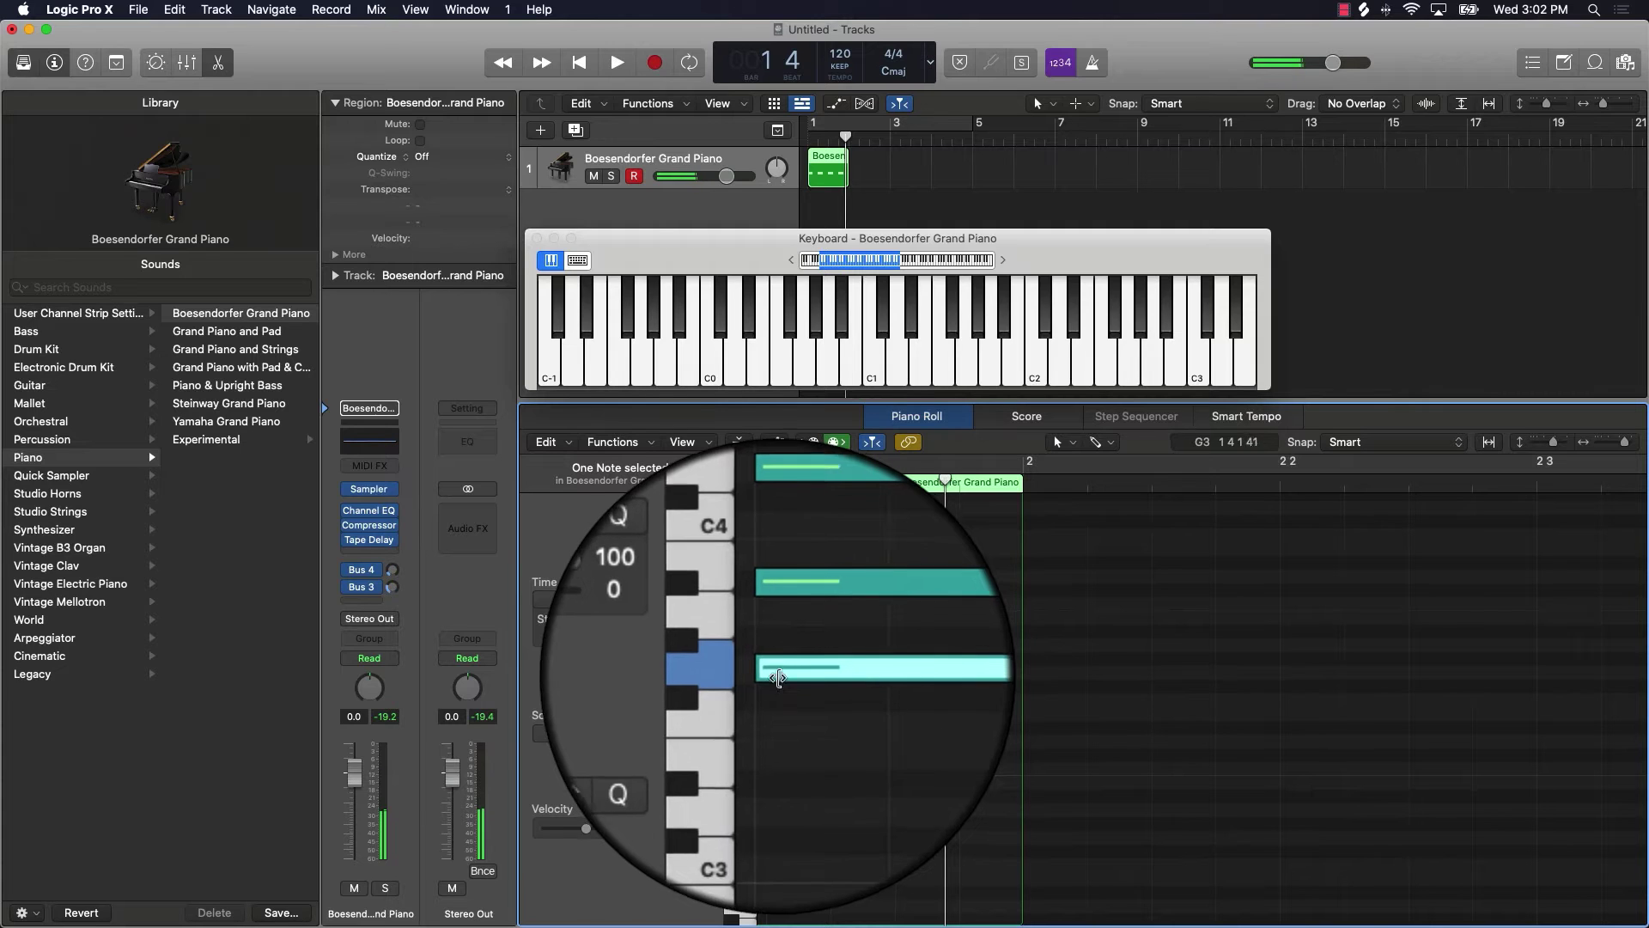
{"action": "left_click", "coordinate": [737, 696]}
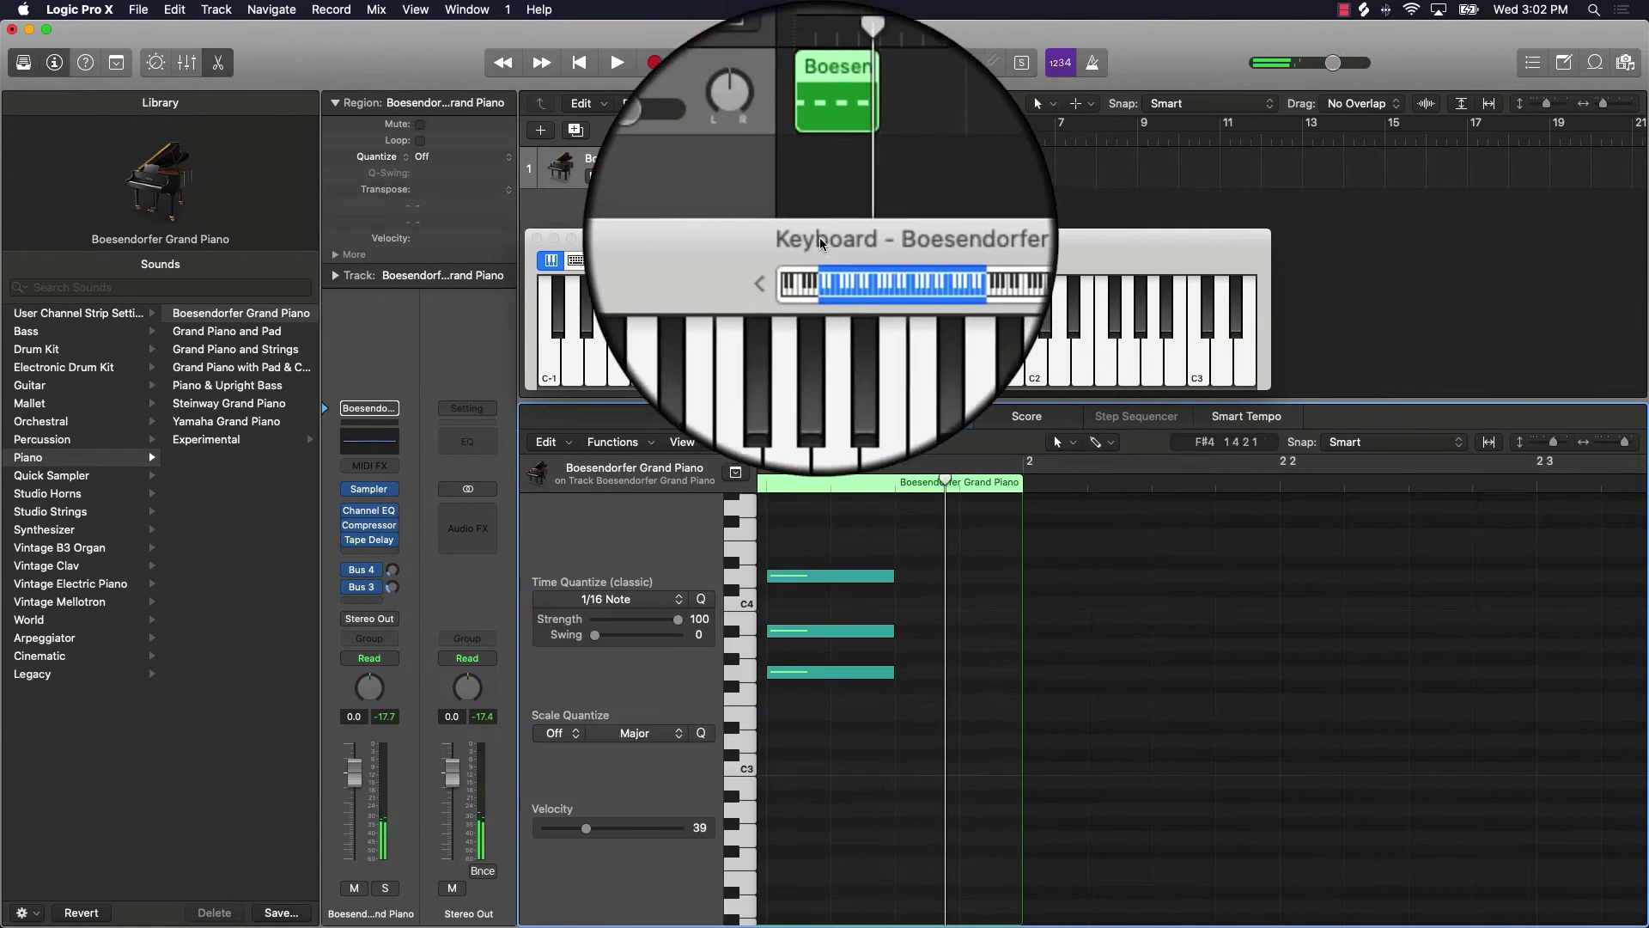
{"action": "left_click_drag", "start_coordinate": [850, 176], "coordinate": [891, 172]}
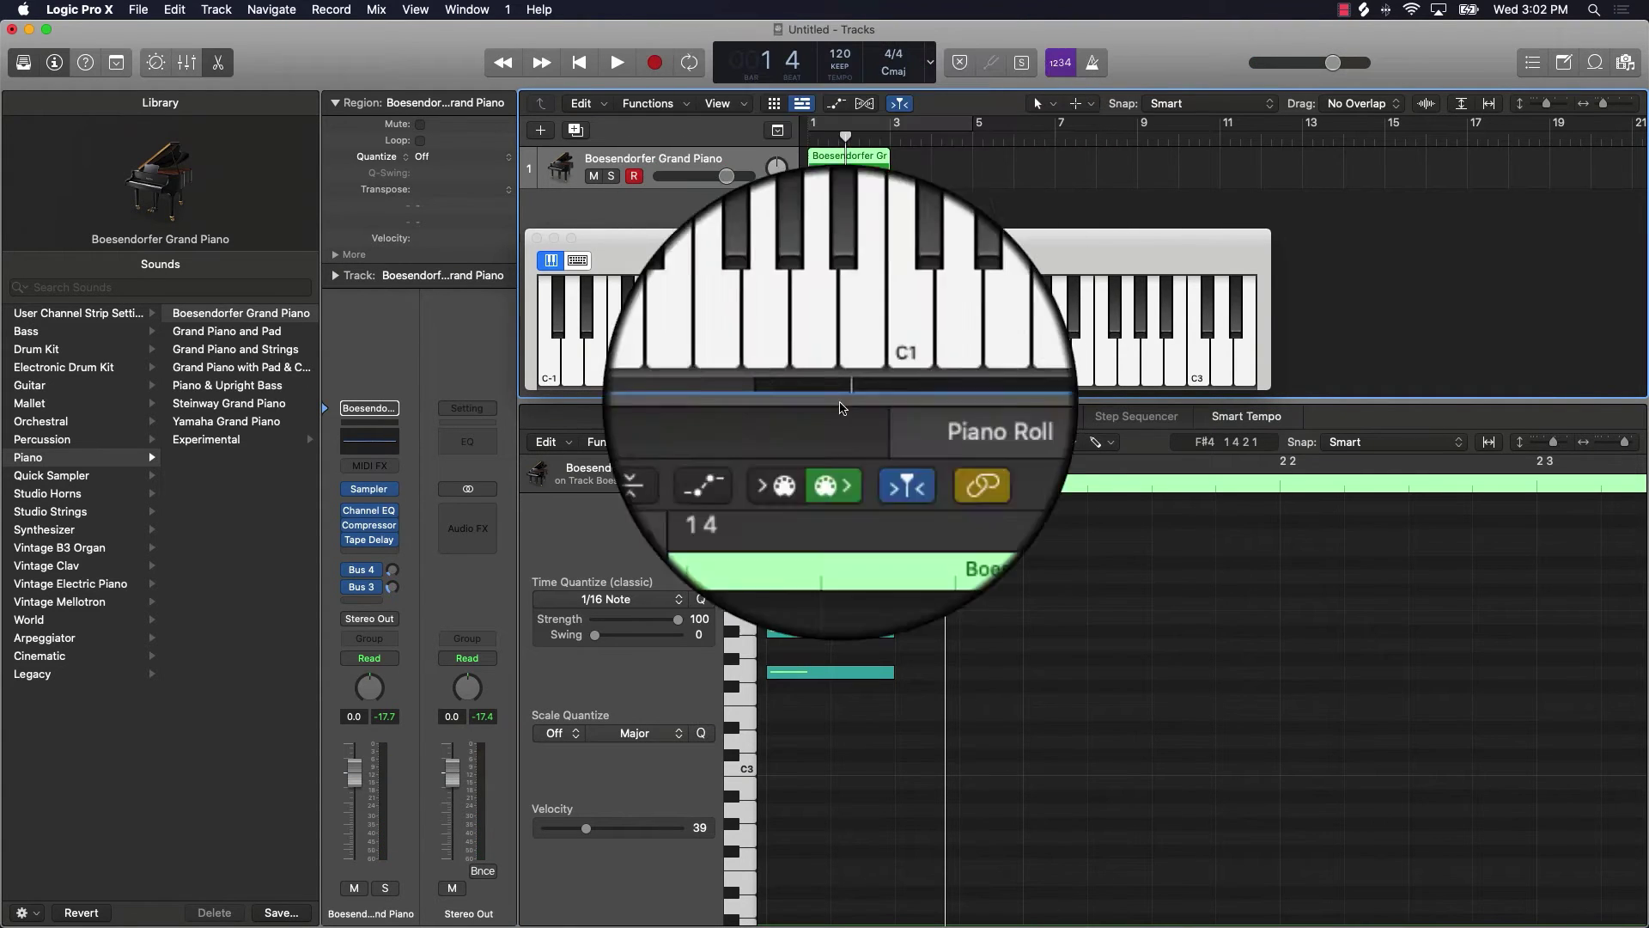
Build an F minor triad with F3, G#3 and C4 at the start of bar 2 and play it back
{"action": "left_click", "coordinate": [741, 698]}
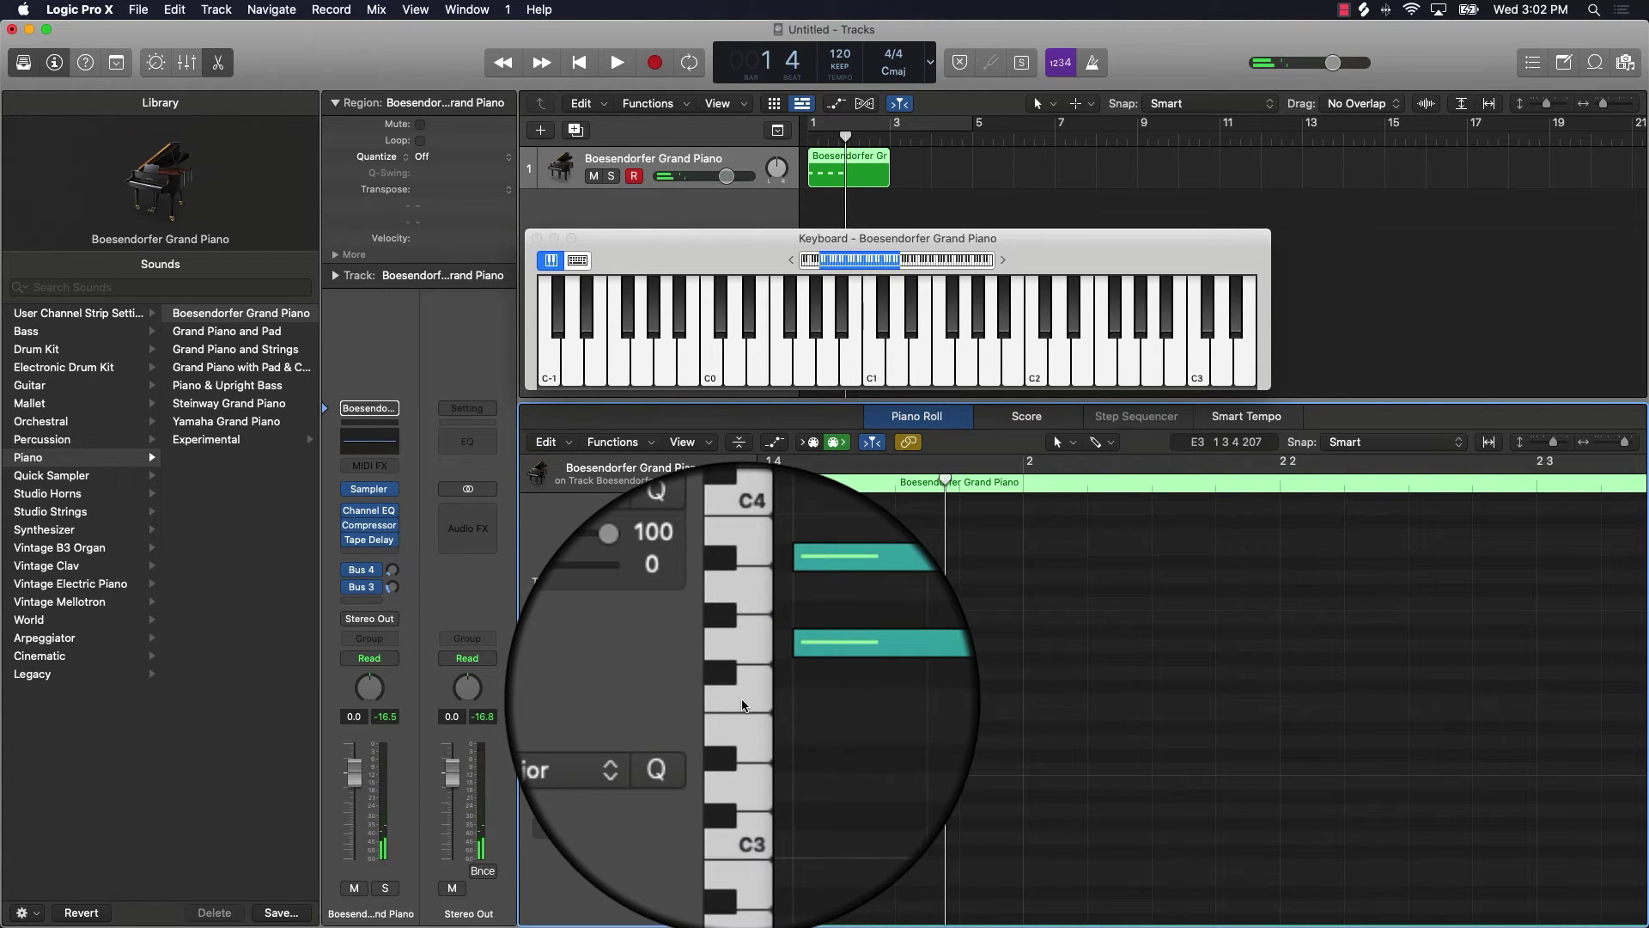
{"action": "left_click", "coordinate": [983, 701]}
{"action": "mouse_move", "coordinate": [980, 703]}
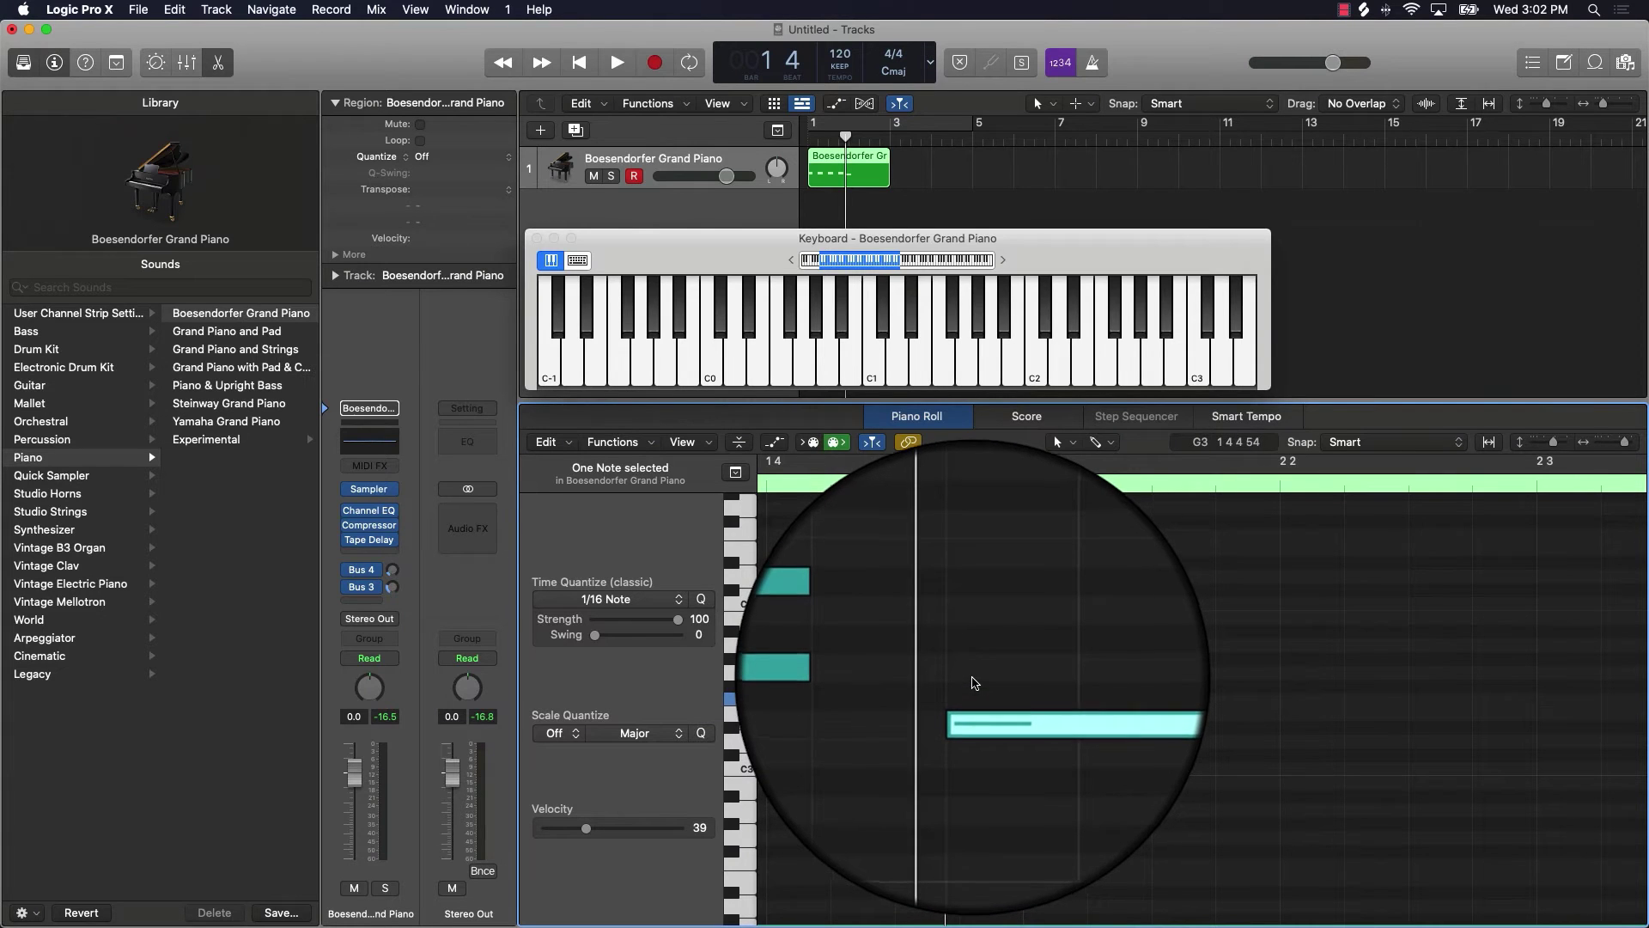
{"action": "left_click_drag", "start_coordinate": [972, 701], "coordinate": [978, 664]}
{"action": "mouse_move", "coordinate": [976, 668]}
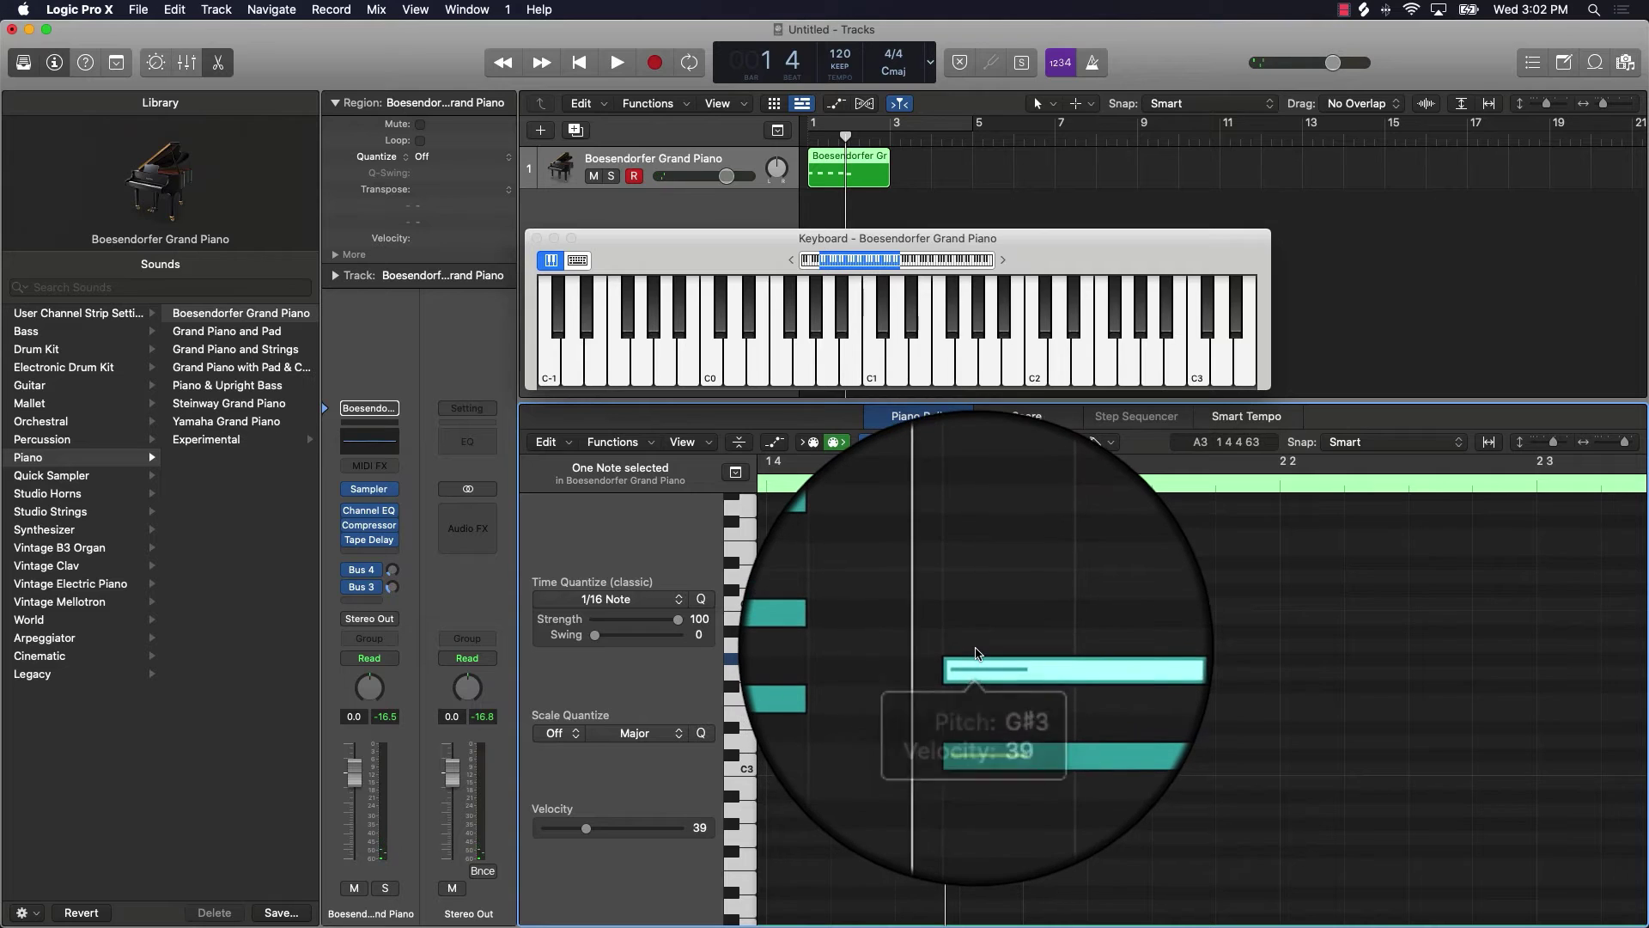
{"action": "left_click_drag", "start_coordinate": [976, 664], "coordinate": [976, 603]}
{"action": "key", "text": "Return"}
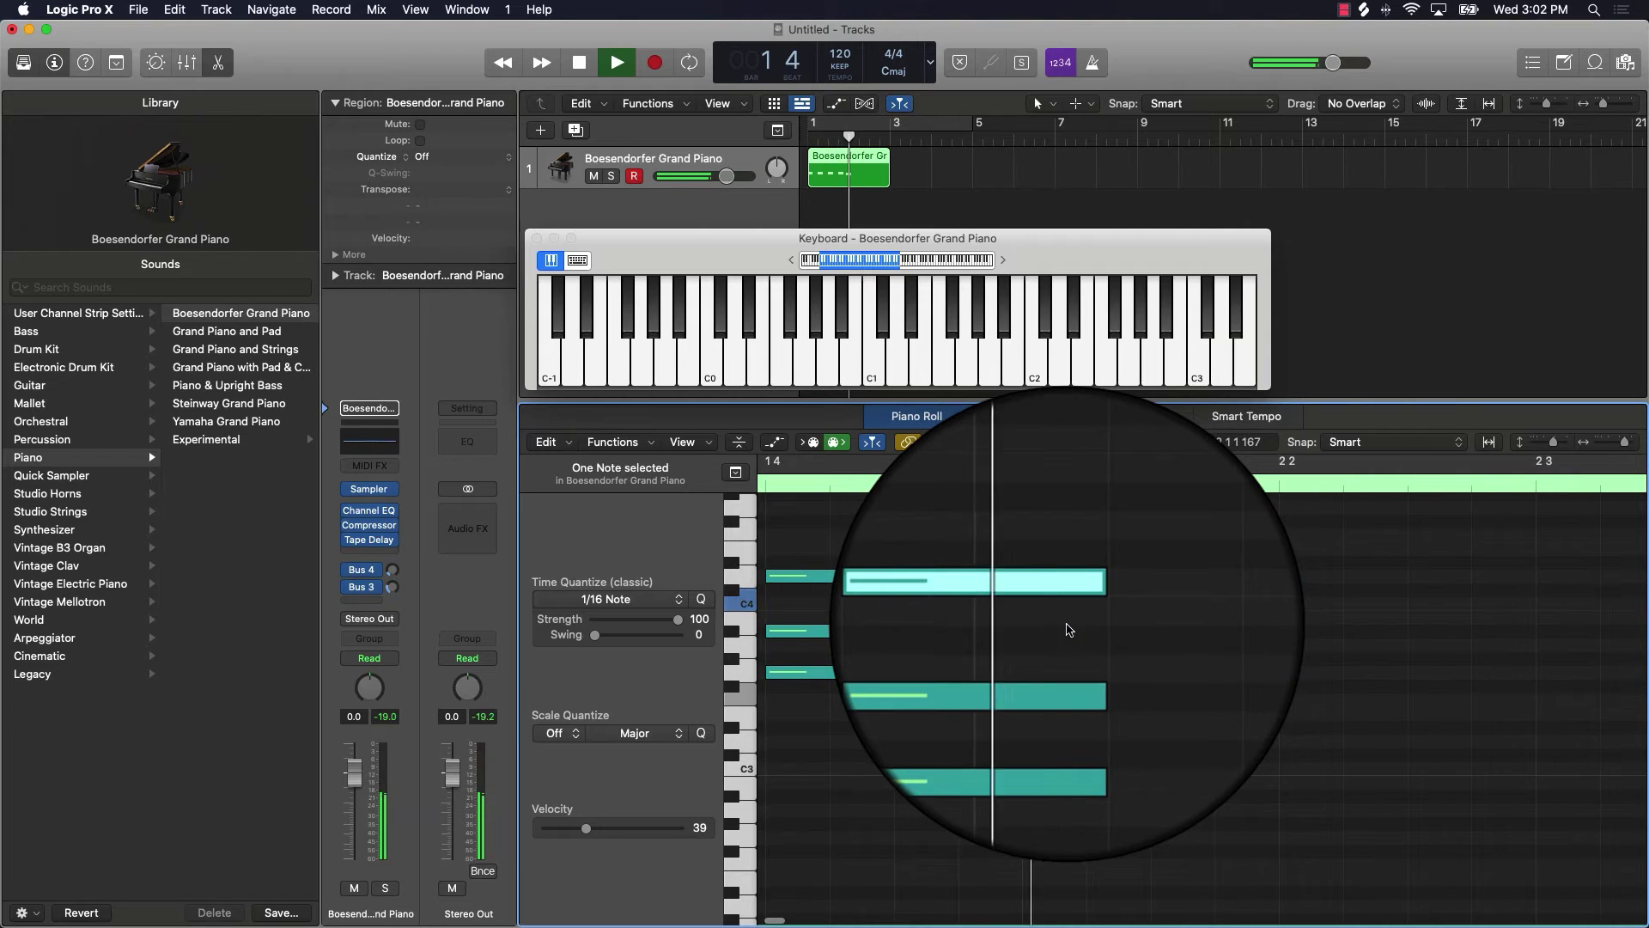
Copy the F minor chord to beats 2, 3 and 4 of bar 2 and play it back
{"action": "left_click_drag", "start_coordinate": [1011, 577], "coordinate": [1077, 709]}
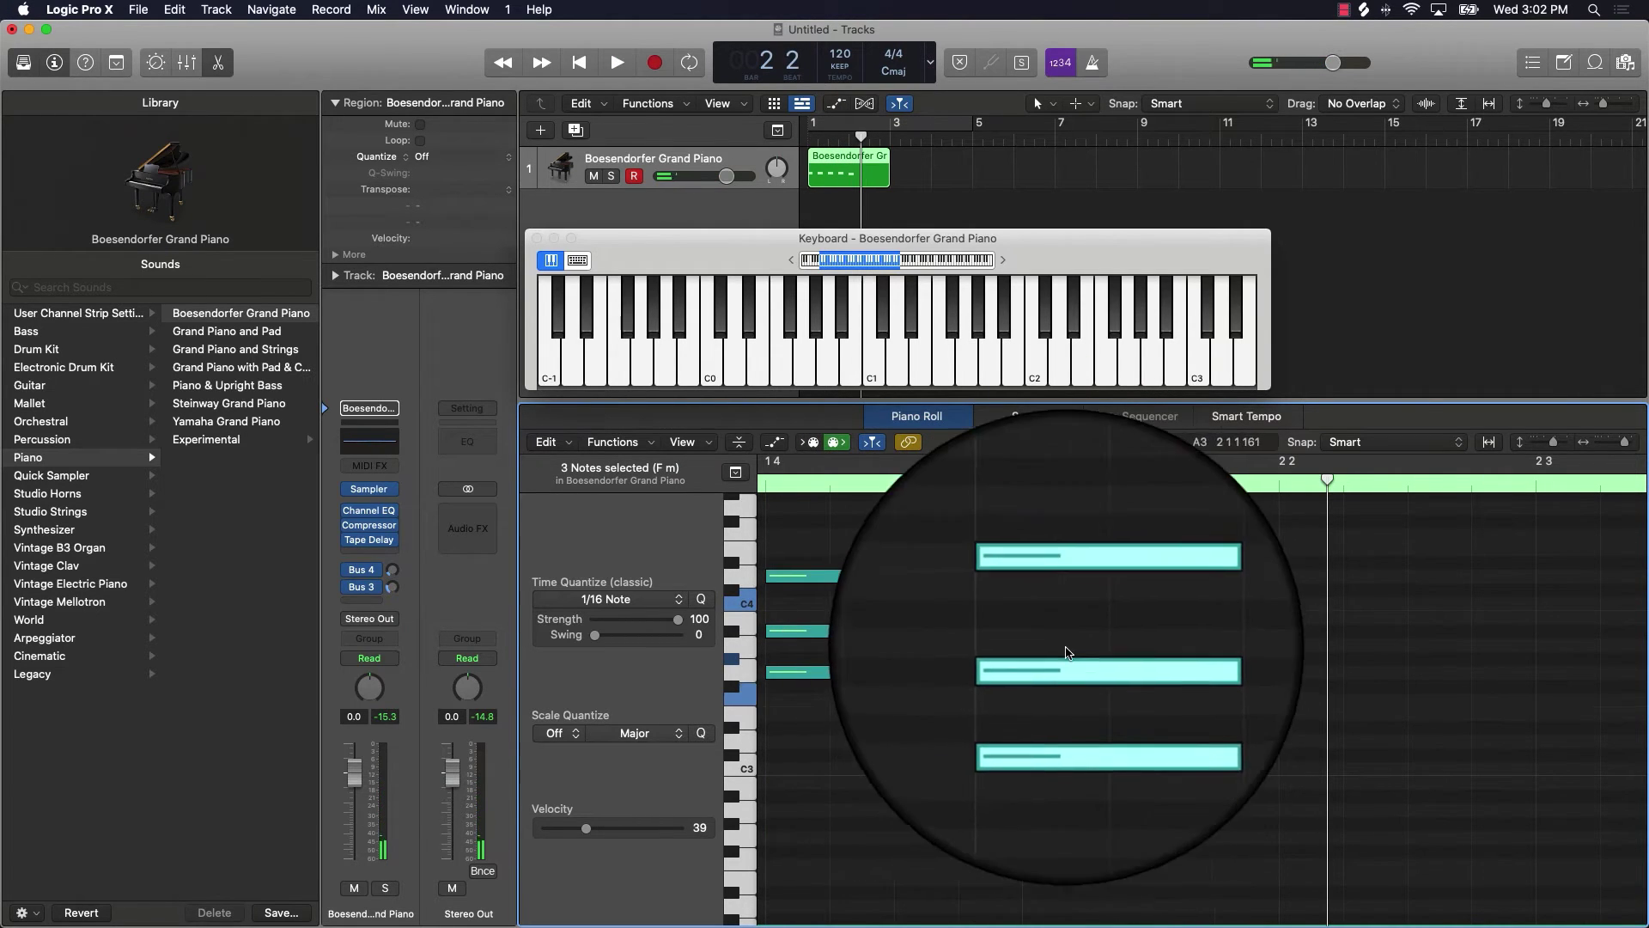
{"action": "left_click", "coordinate": [1185, 667]}
{"action": "left_click_drag", "start_coordinate": [1145, 547], "coordinate": [1069, 724]}
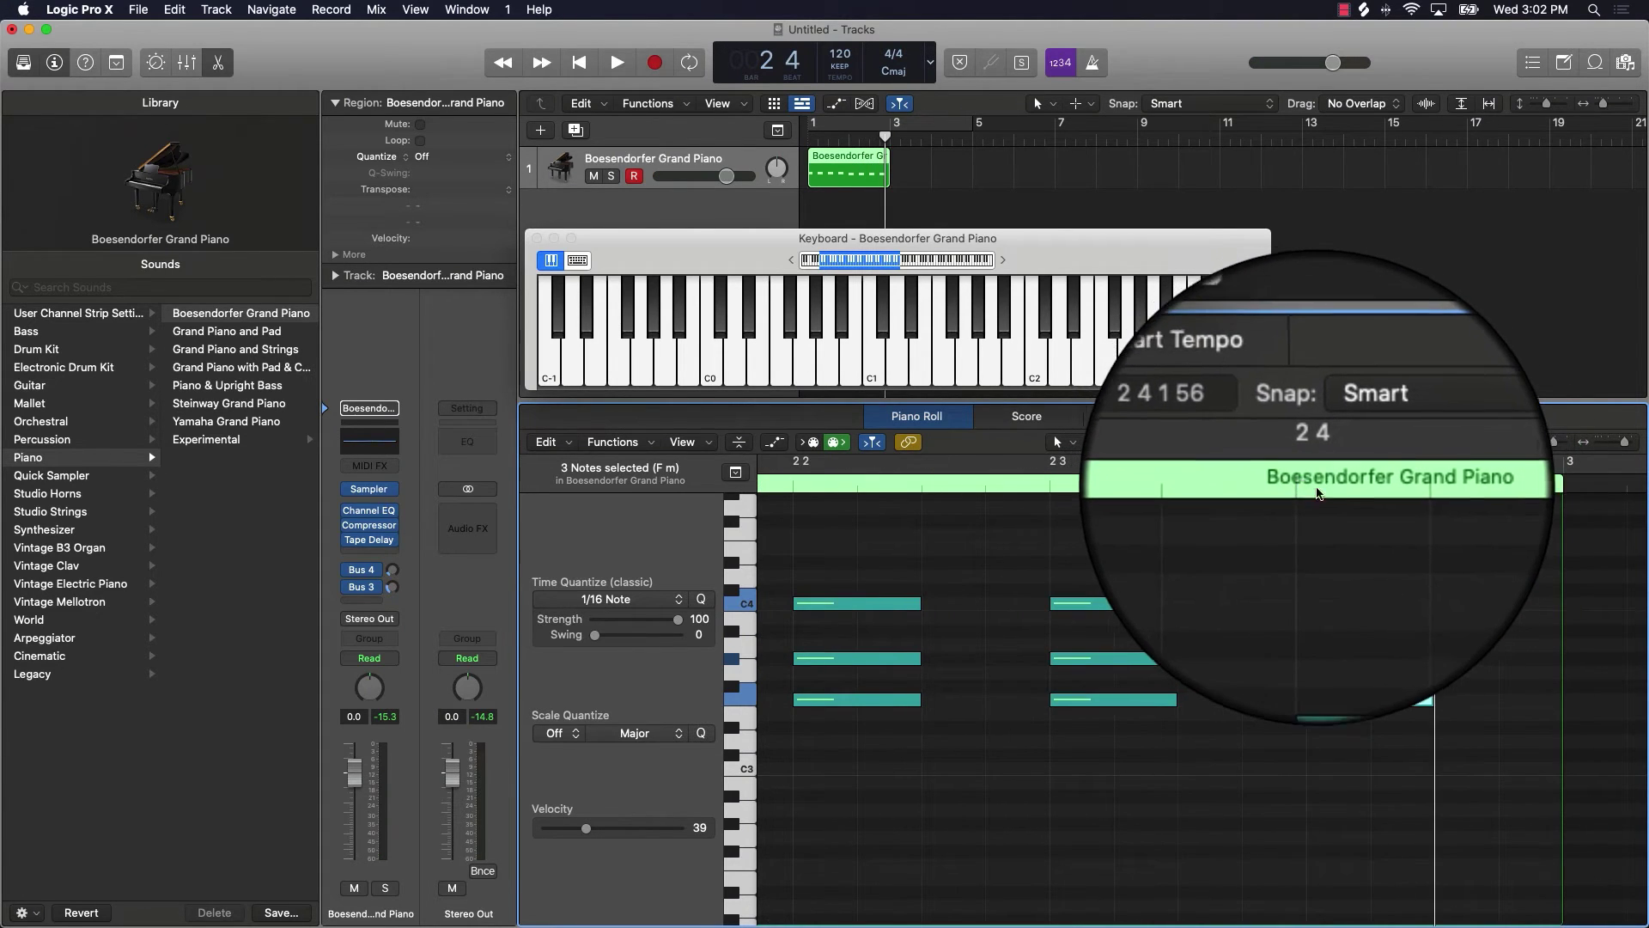
{"action": "key", "text": "space"}
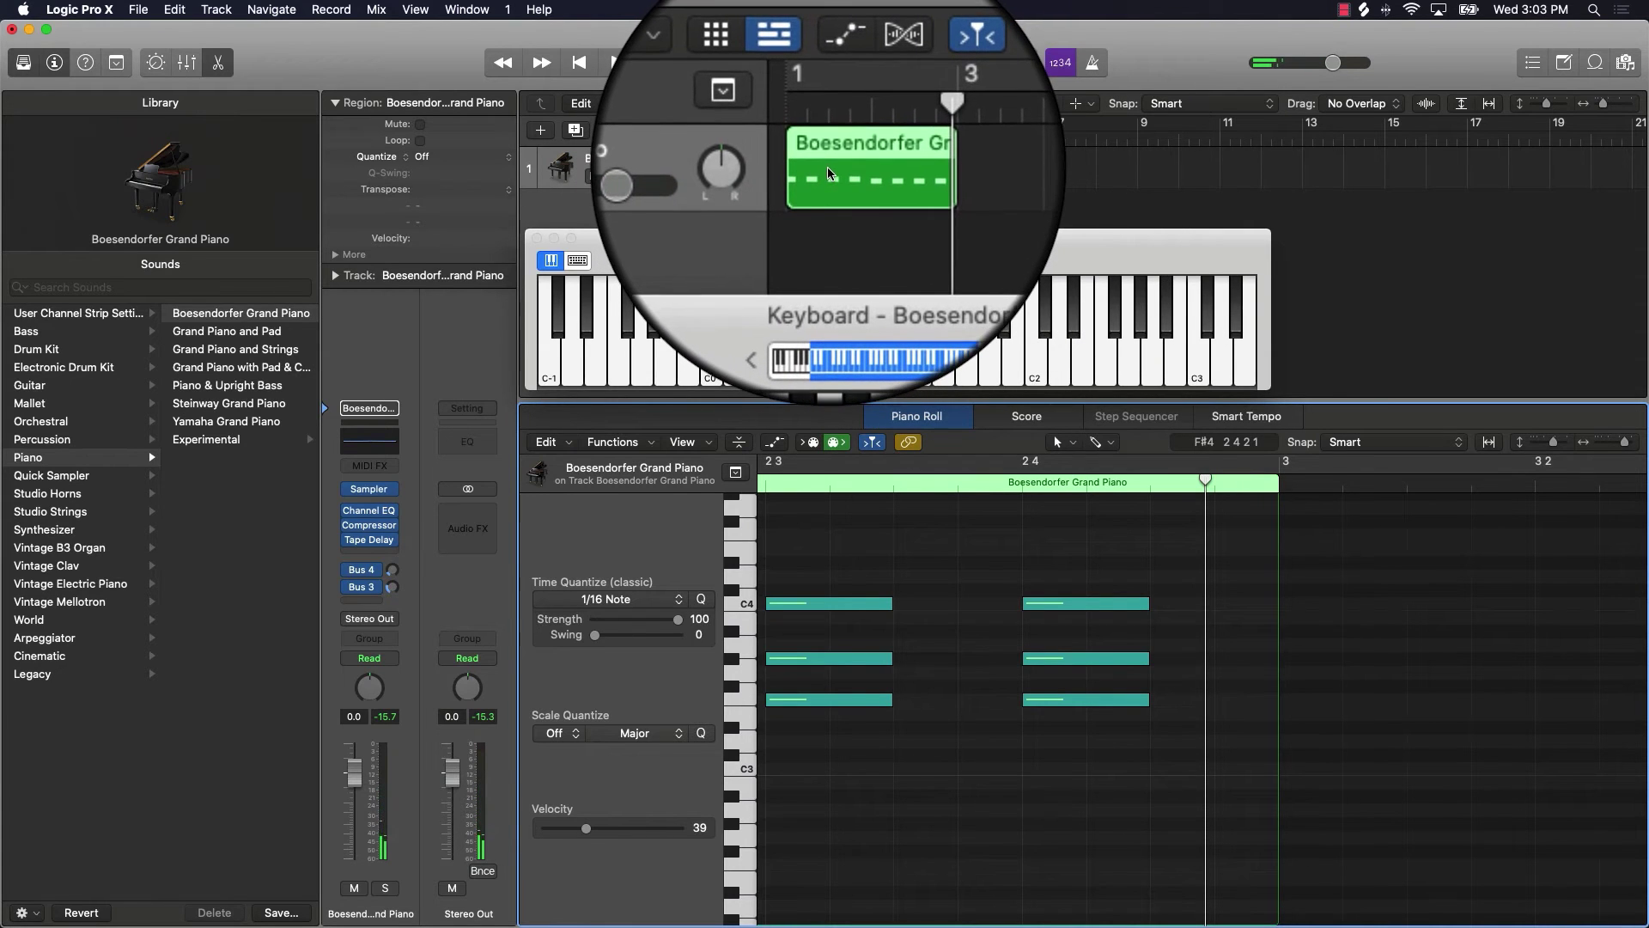
Duplicate the two-bar piano region at bar 3 and enable a cycle range from bar 1 to bar 5
{"action": "left_click_drag", "start_coordinate": [829, 174], "coordinate": [909, 167]}
{"action": "left_click", "coordinate": [909, 132]}
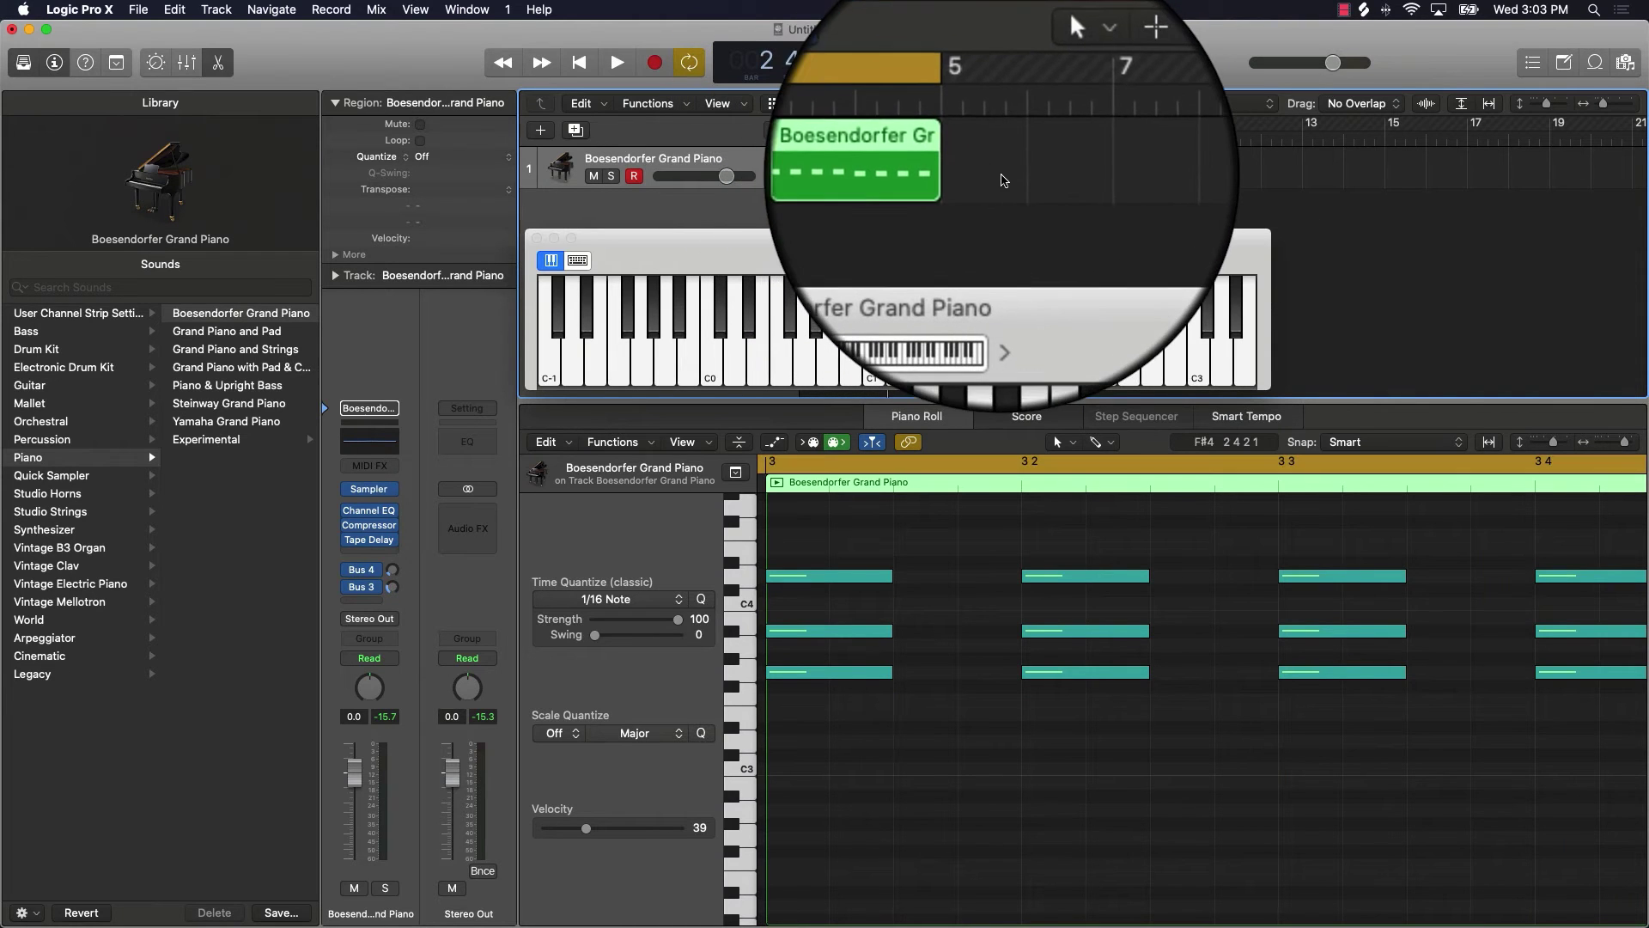
Join the two piano regions into a single four-bar region and play it back
{"action": "left_click", "coordinate": [936, 202]}
{"action": "left_click", "coordinate": [834, 176]}
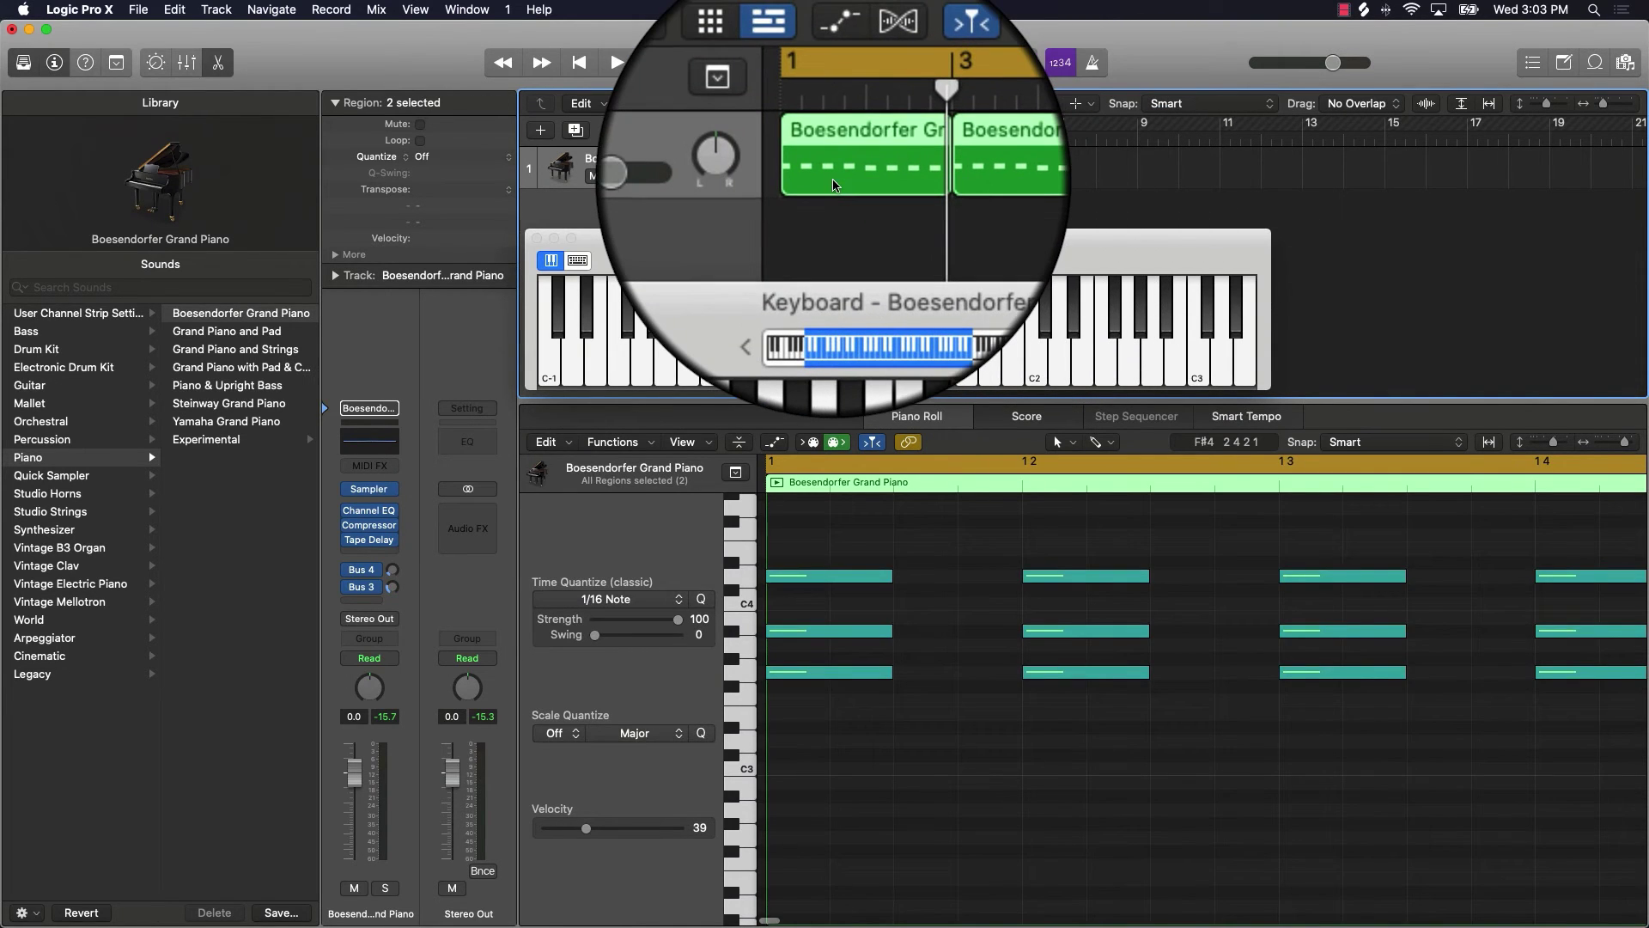
{"action": "key", "text": "space"}
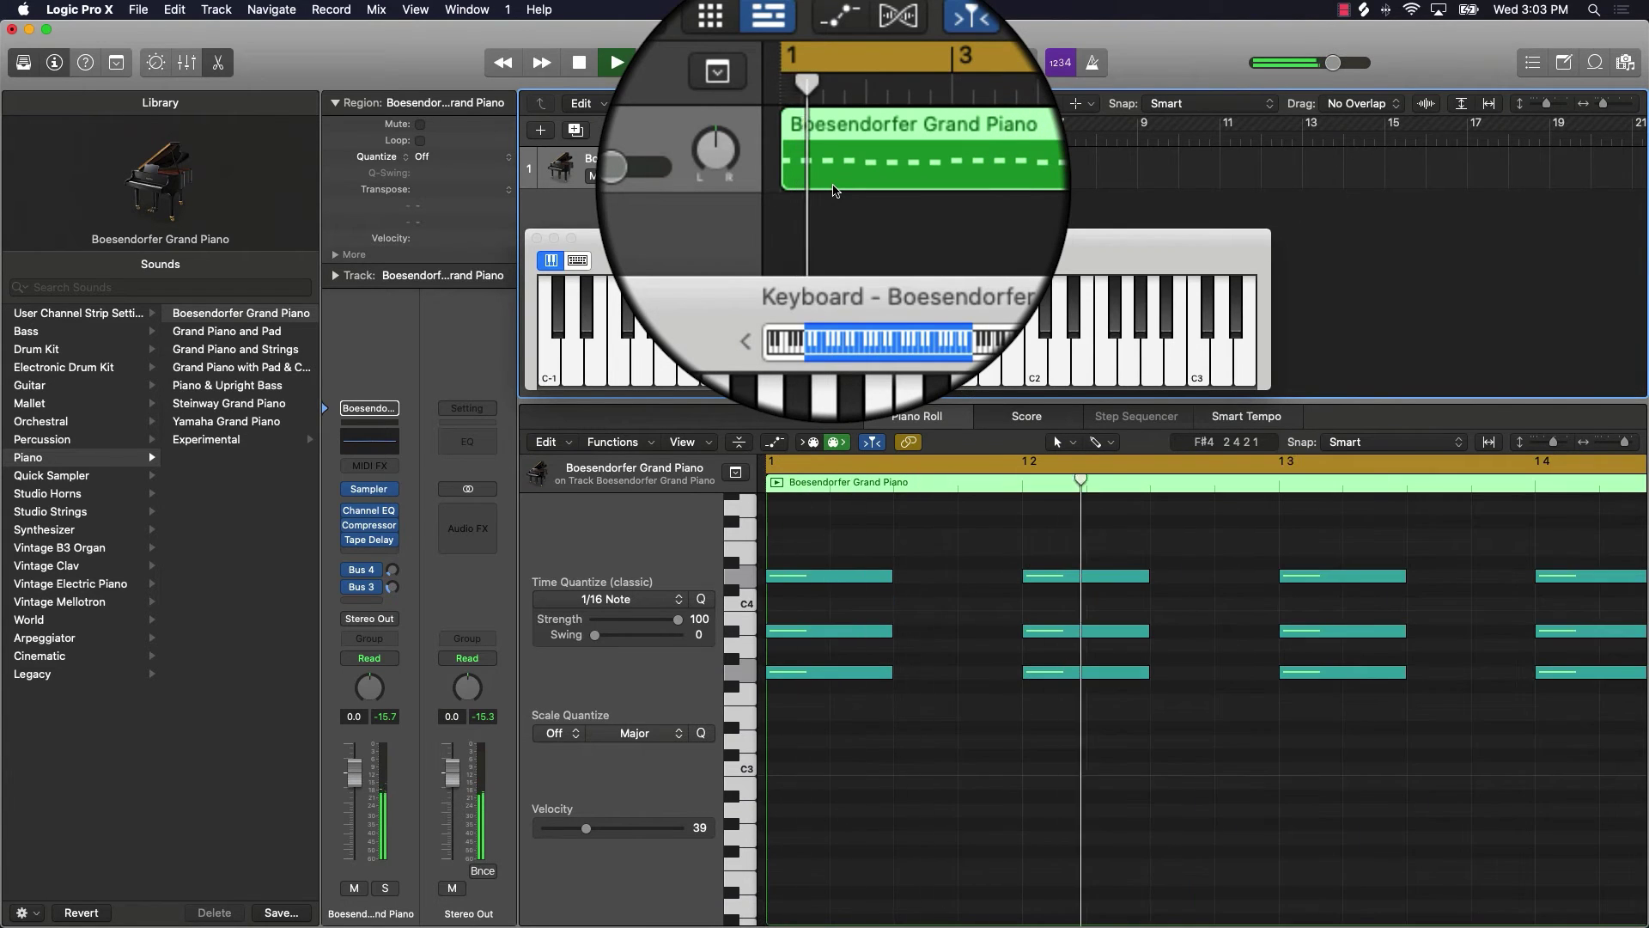
{"action": "key", "text": "space"}
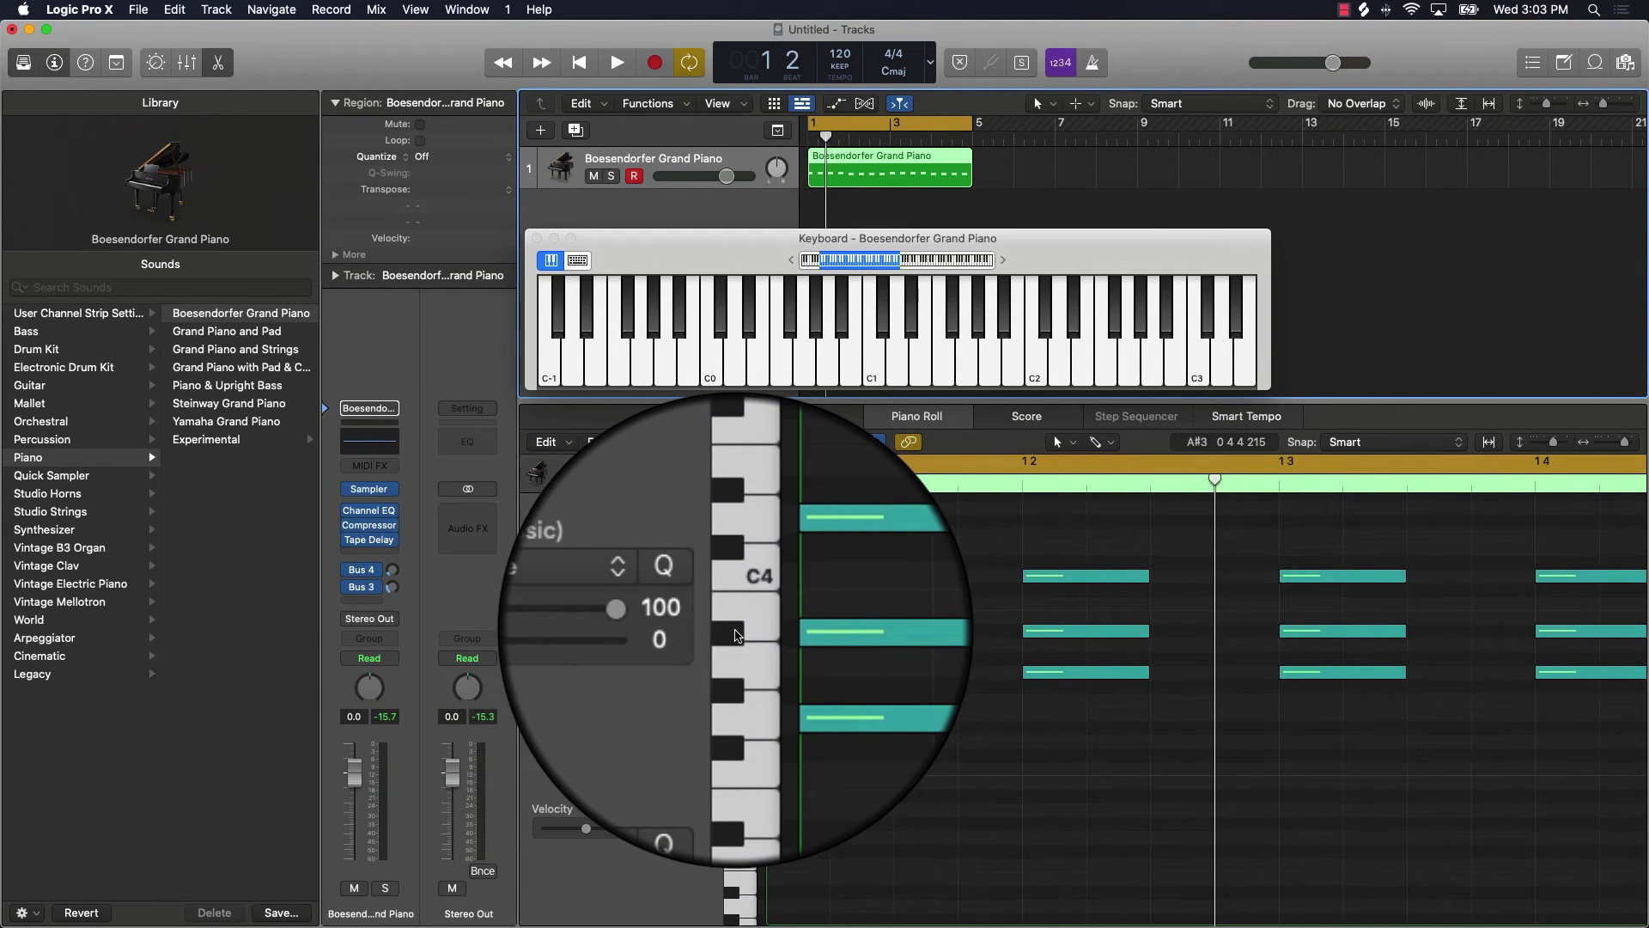
Select every A#3 note in the region and raise them all to B3, making the G chords major
{"action": "left_click", "coordinate": [735, 636]}
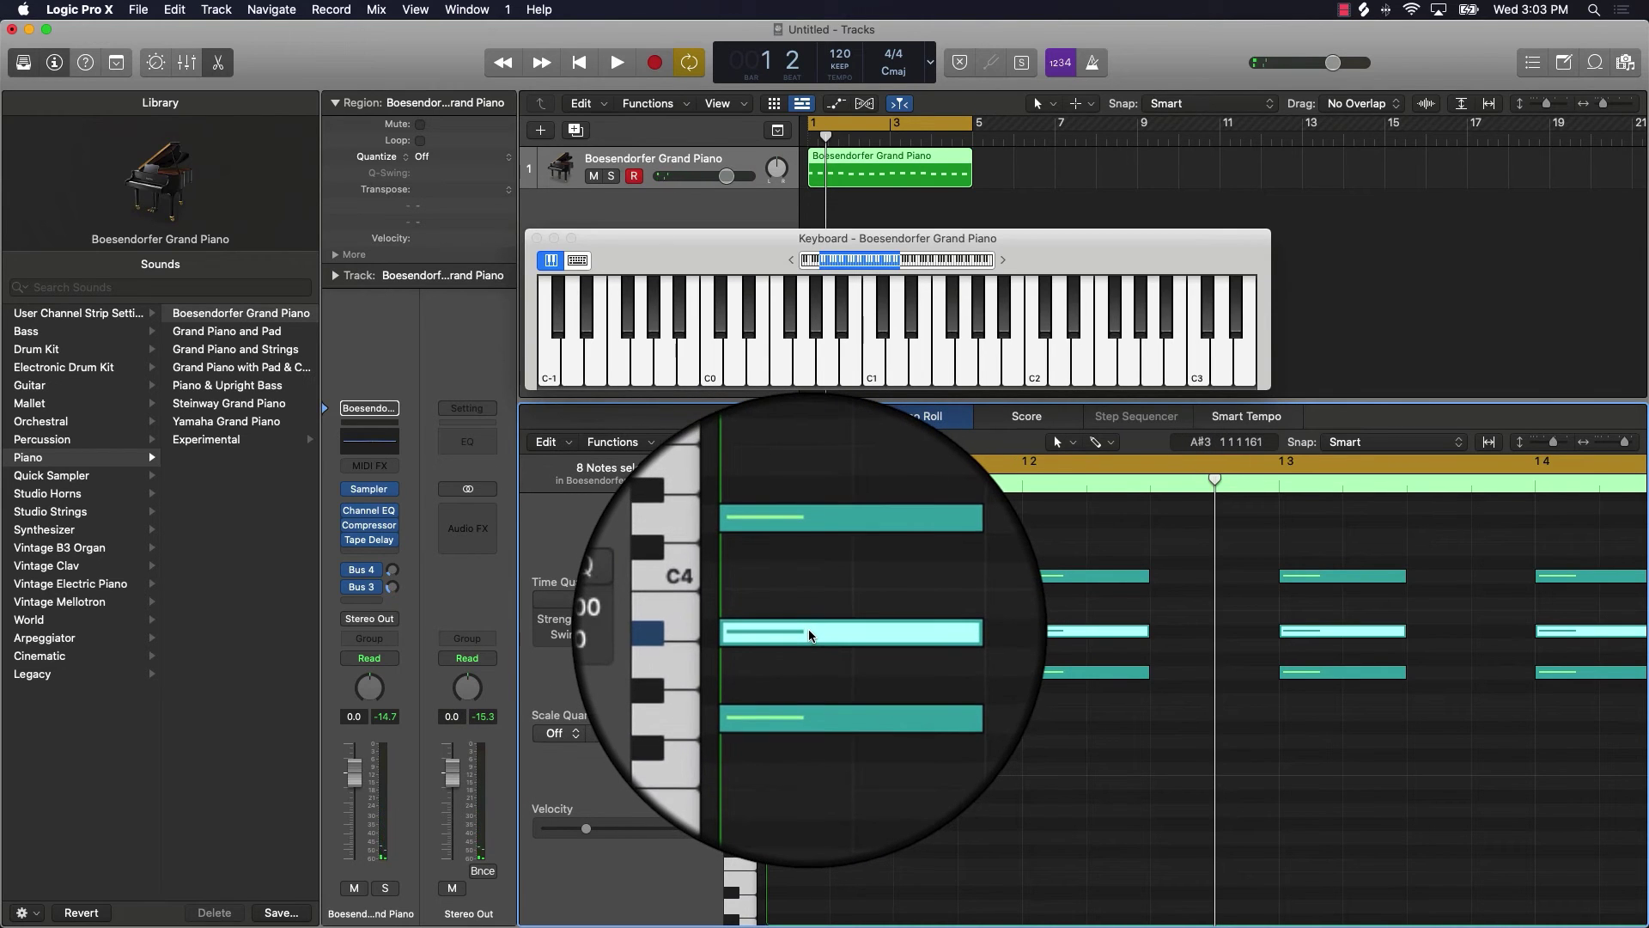
{"action": "left_click_drag", "start_coordinate": [809, 634], "coordinate": [812, 625]}
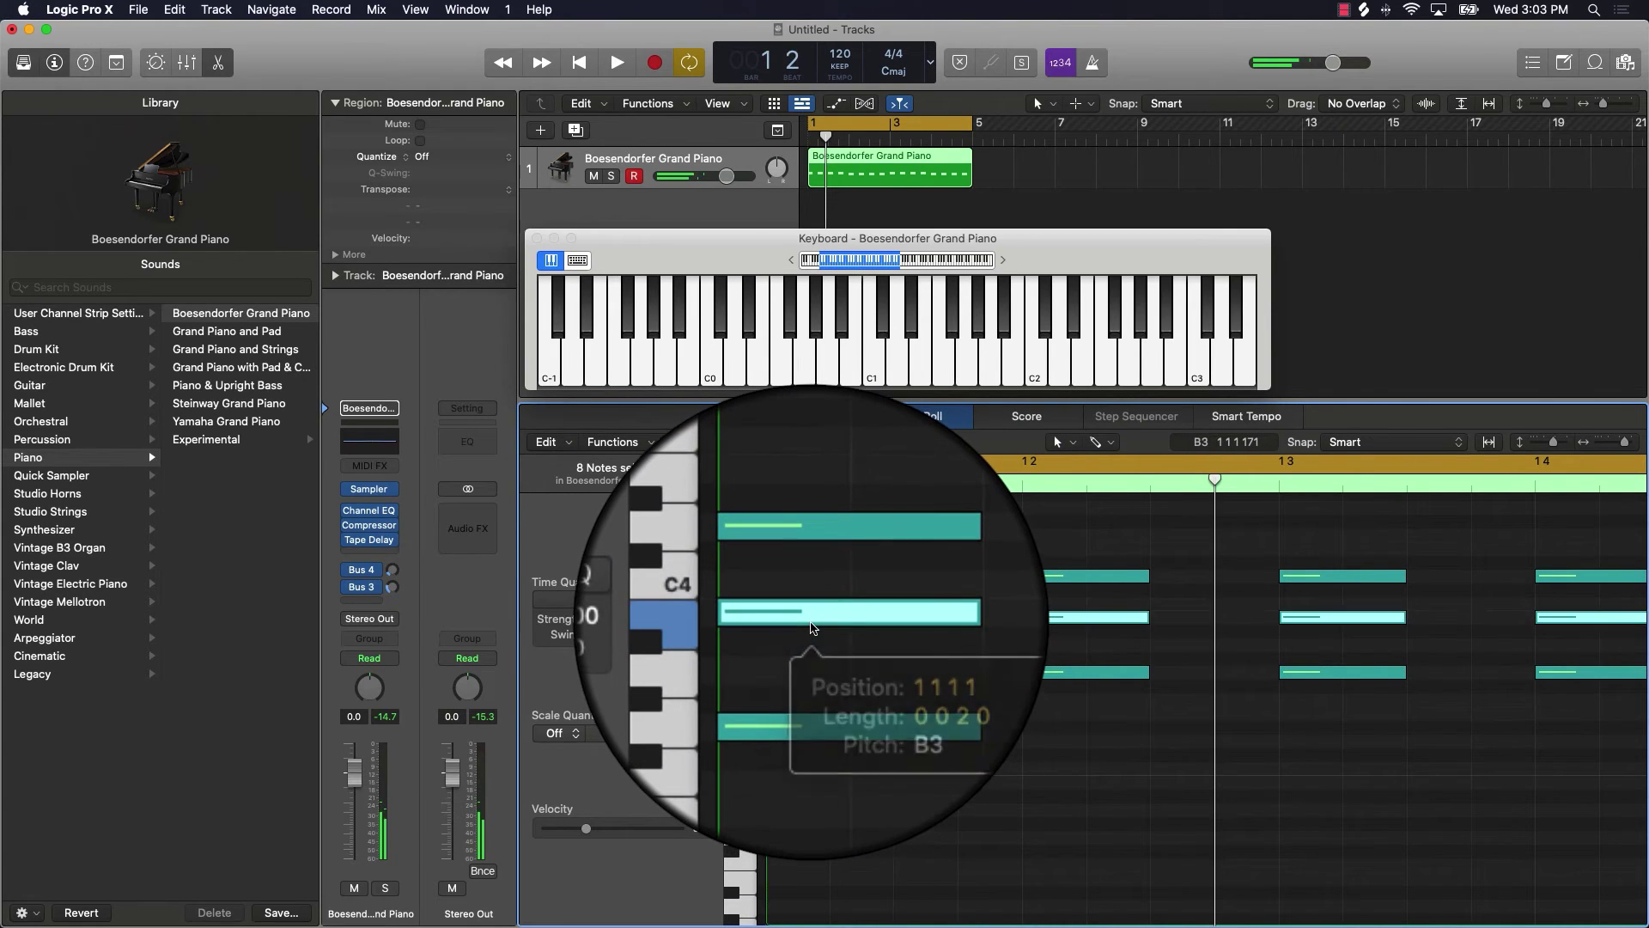
{"action": "mouse_move", "coordinate": [812, 627]}
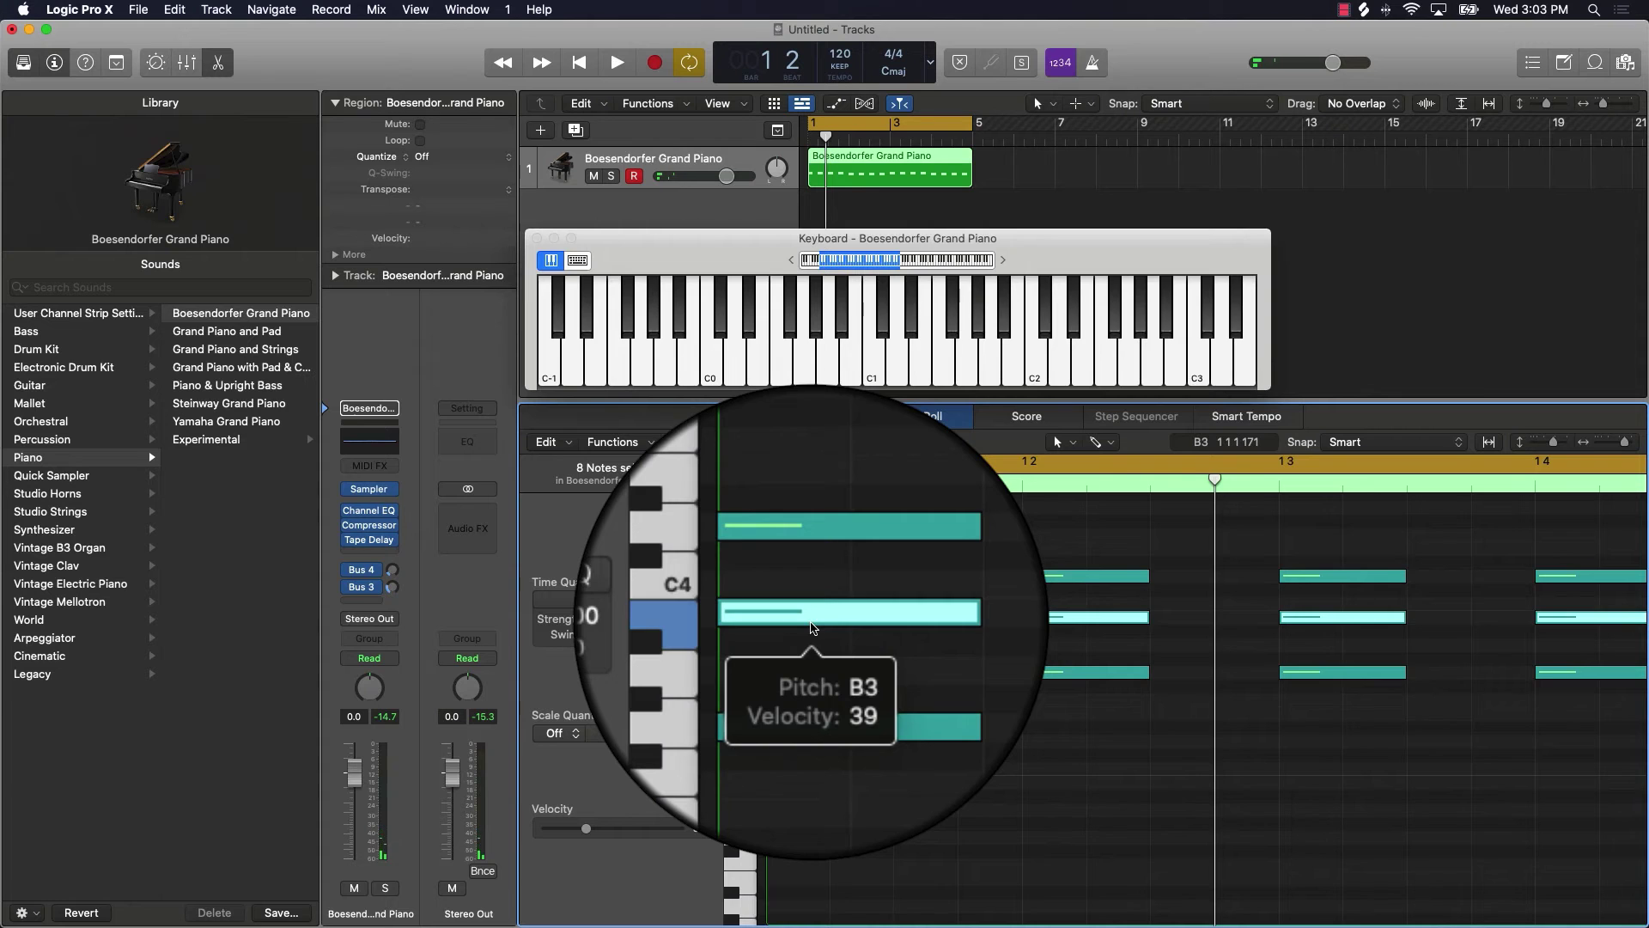
Raise all the G#3 notes to A3 to make the F chords major, and play the progression back
{"action": "scroll", "coordinate": [1095, 662], "scroll_direction": "right", "scroll_amount": 5}
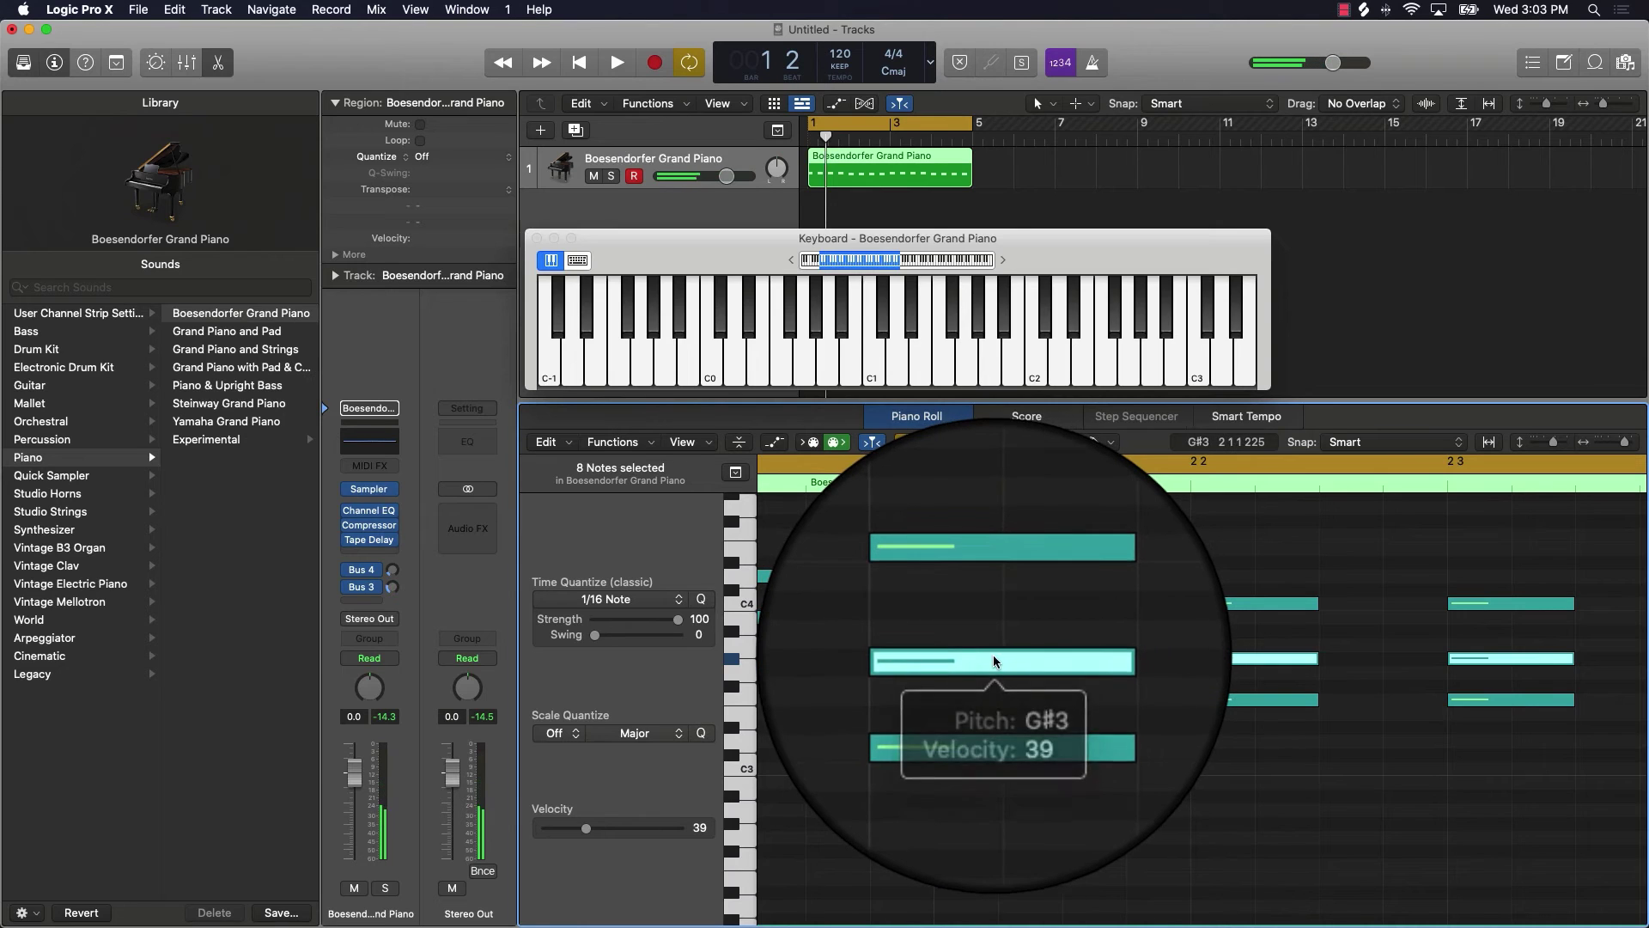
{"action": "left_click_drag", "start_coordinate": [993, 658], "coordinate": [994, 644]}
{"action": "left_click", "coordinate": [982, 666]}
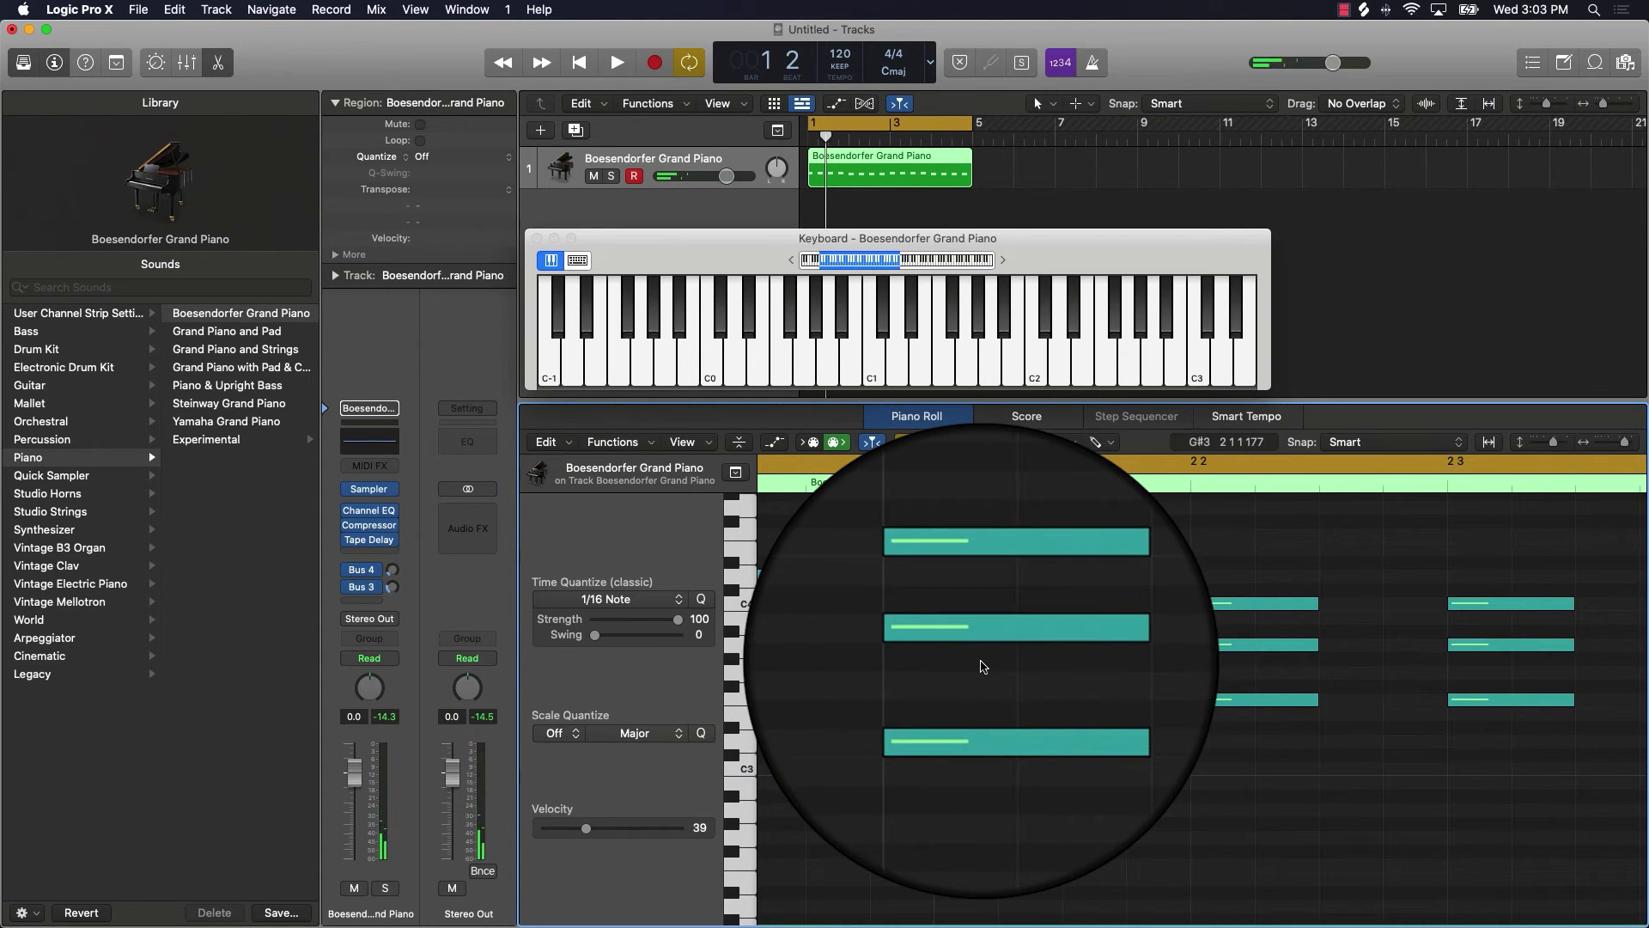
{"action": "key", "text": "space"}
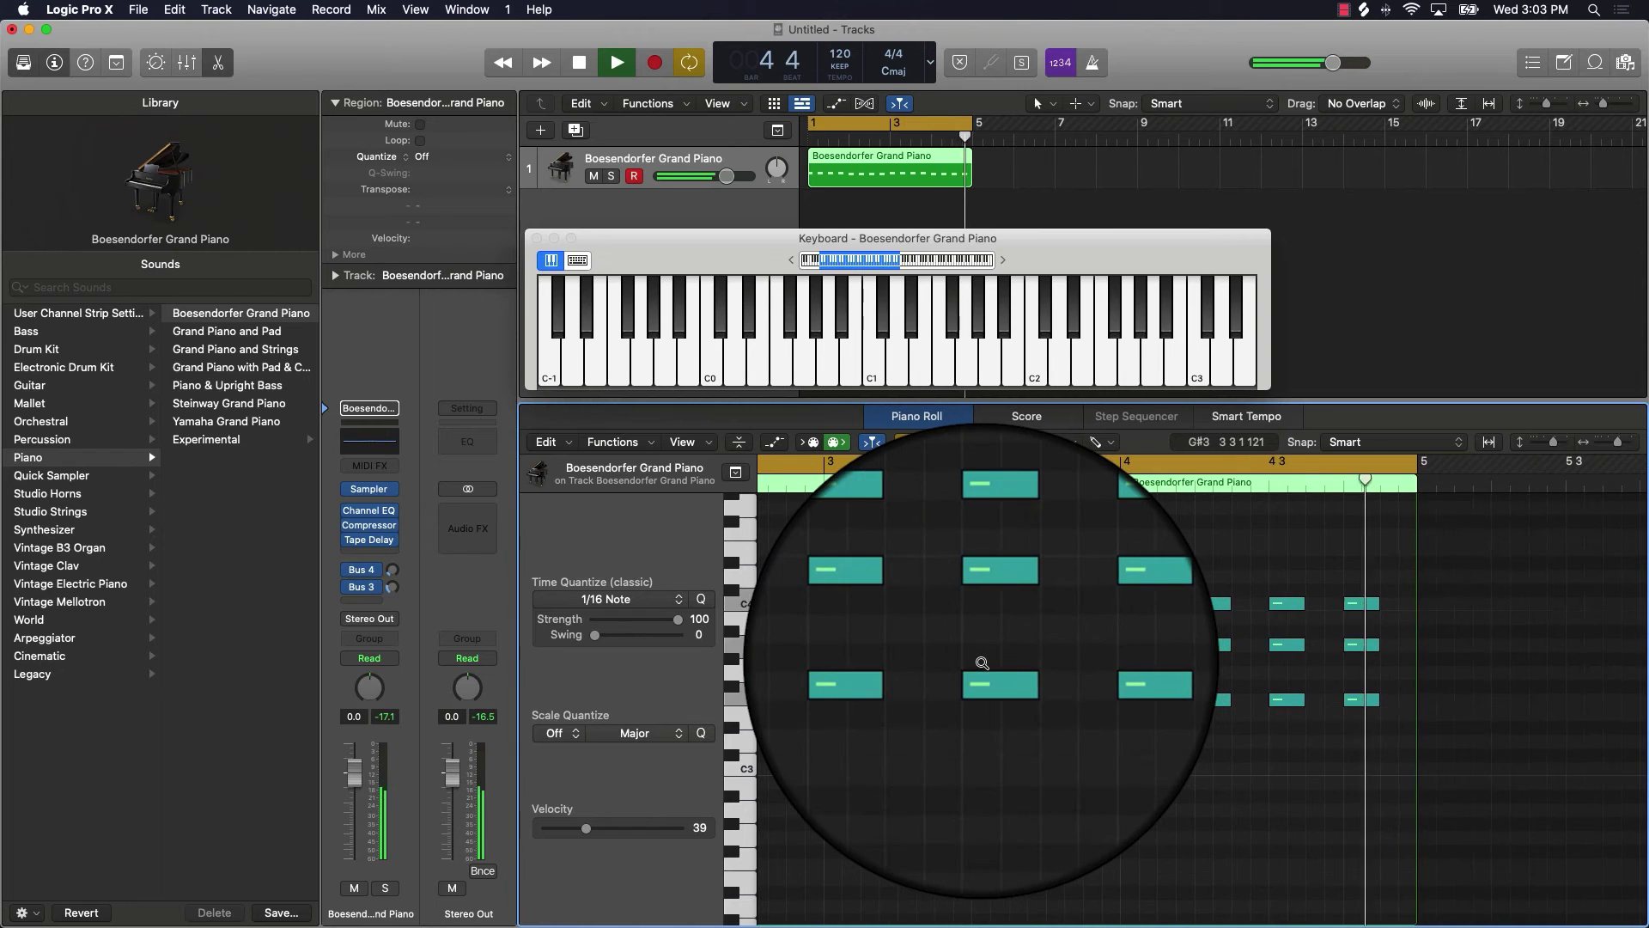
{"action": "key", "text": "super+Left"}
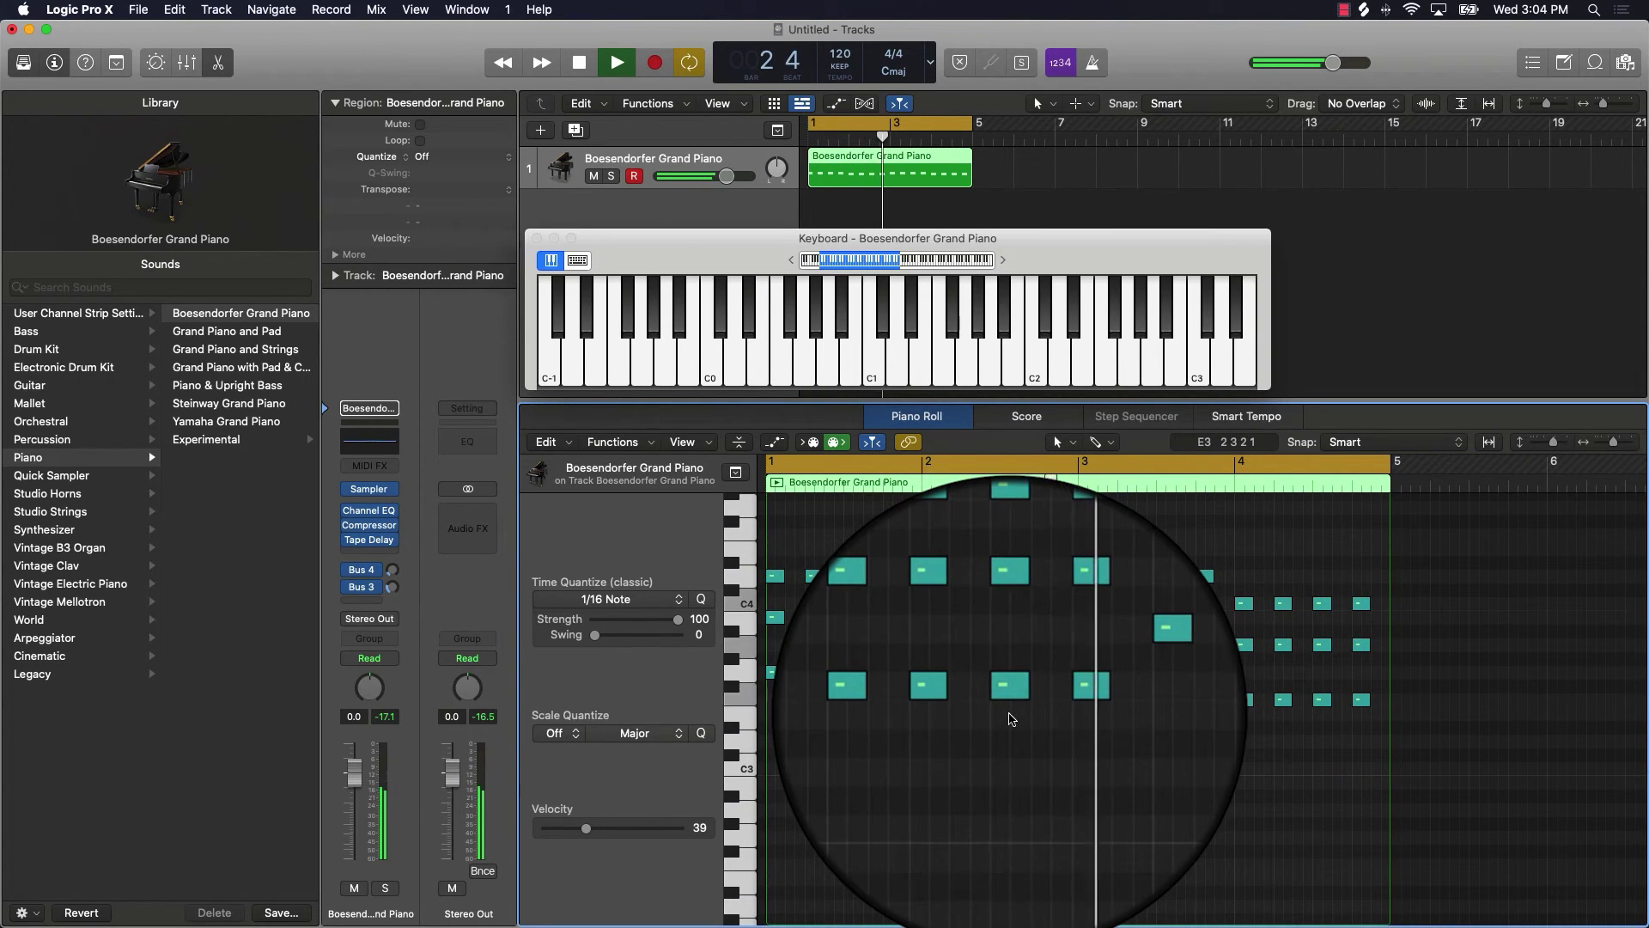
{"action": "key", "text": "space"}
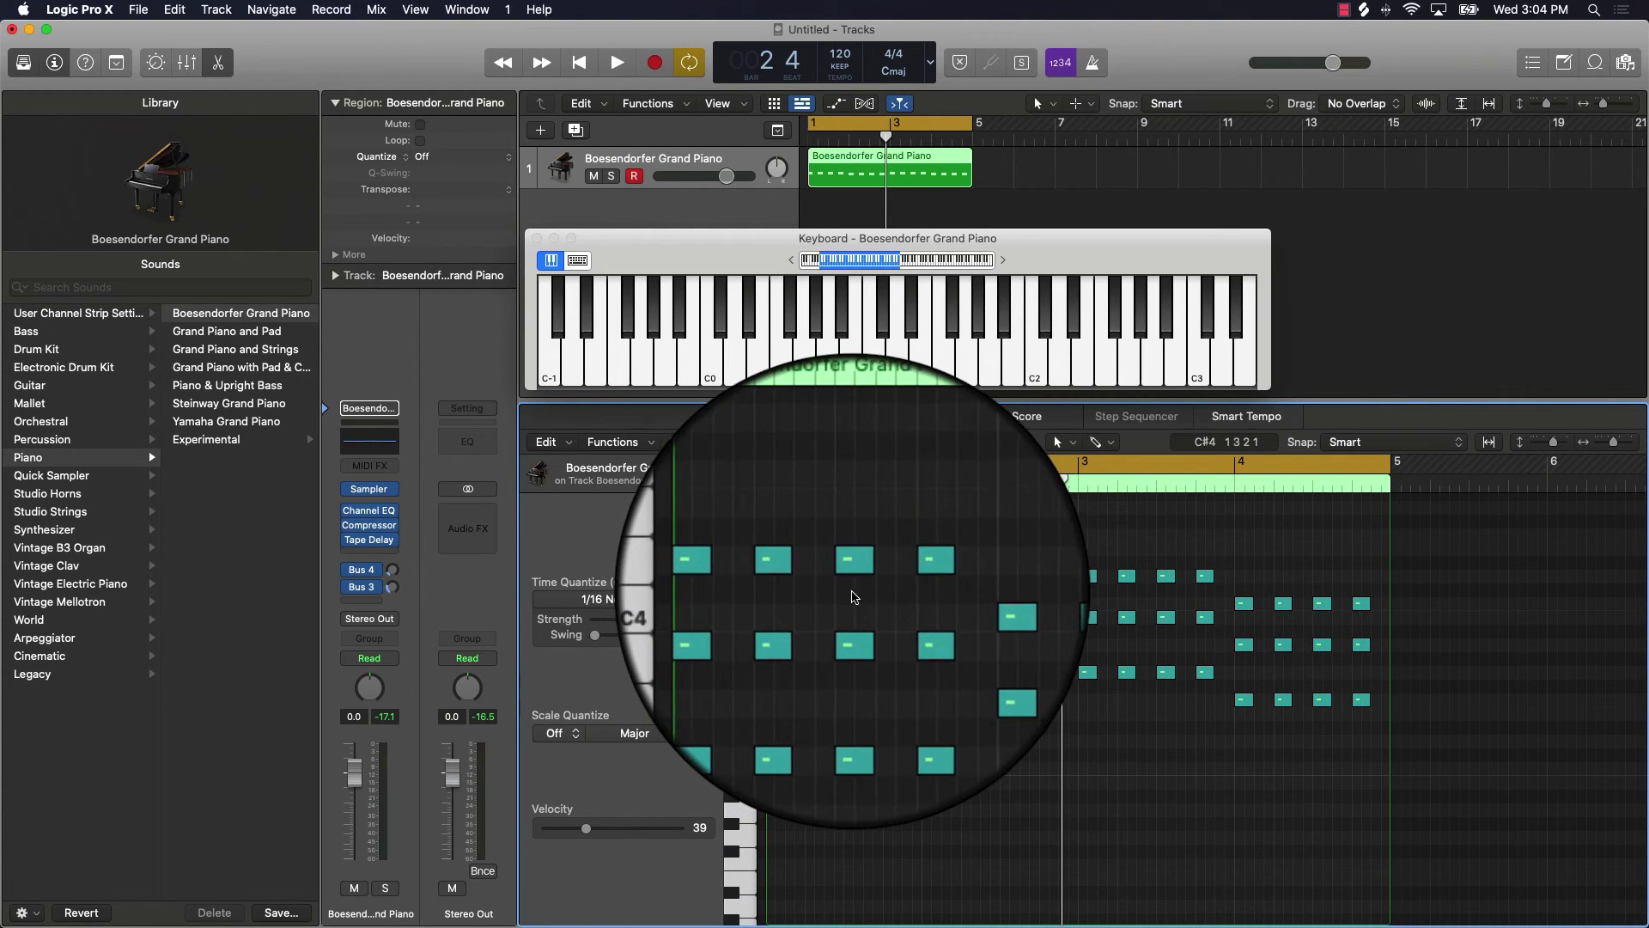
Delete every chord after the first one in bar 1 and lower the remaining chord's B3 to A#3
{"action": "key", "text": "super+Right"}
{"action": "key", "text": "super+Right"}
{"action": "key", "text": "super+Right"}
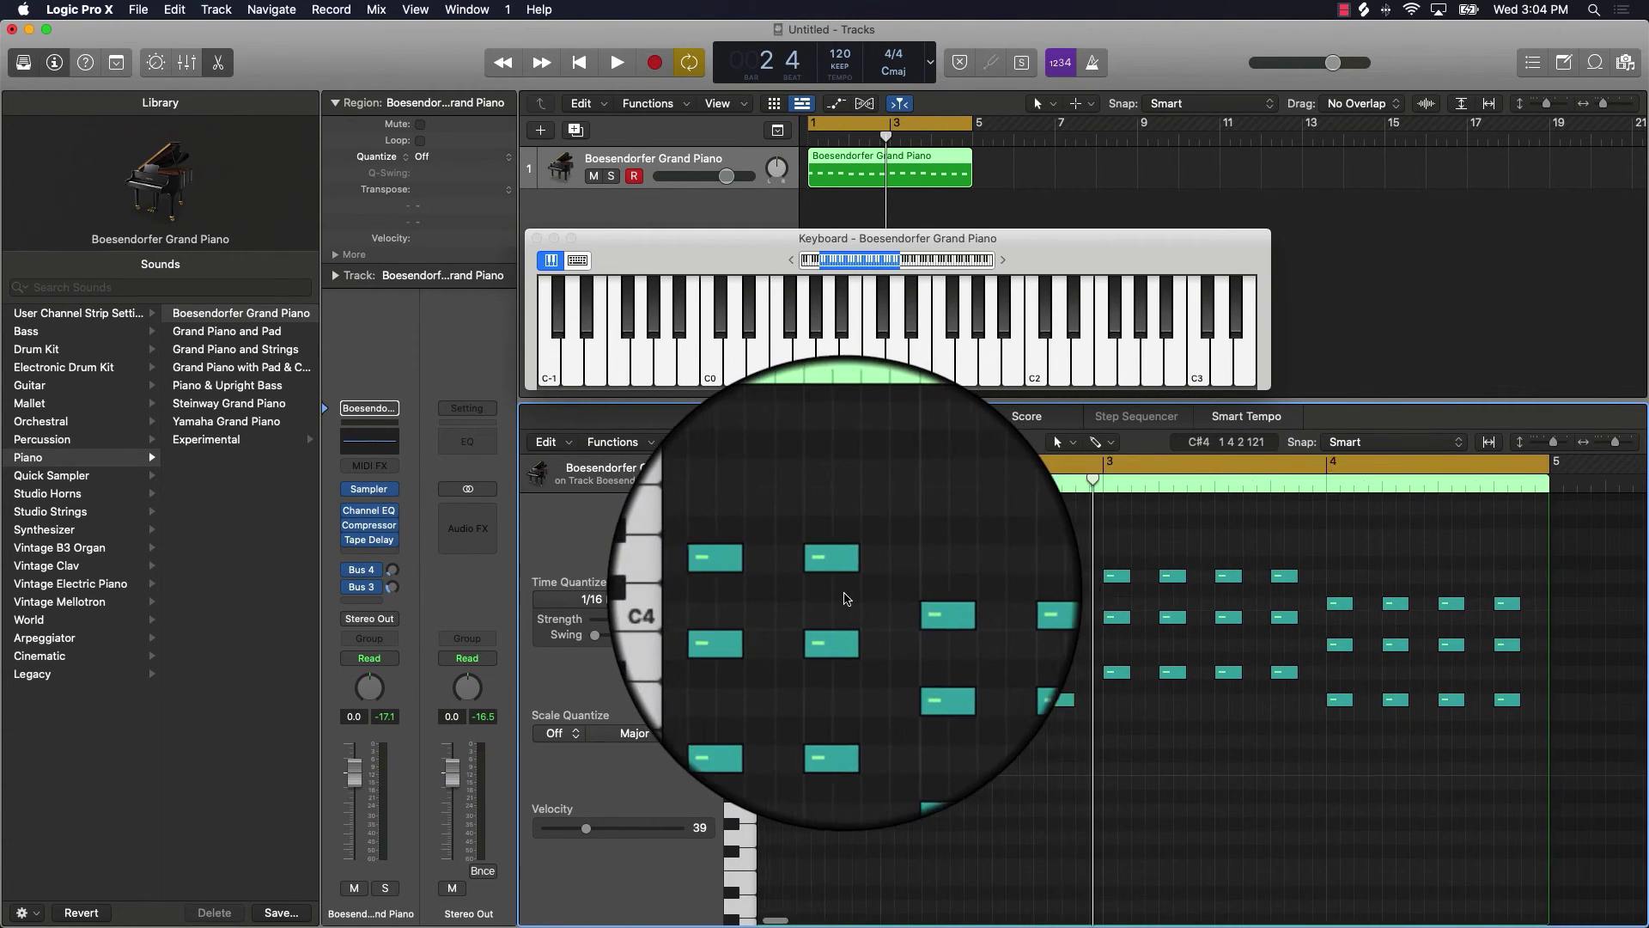
{"action": "scroll", "coordinate": [847, 596], "scroll_direction": "left", "scroll_amount": 3}
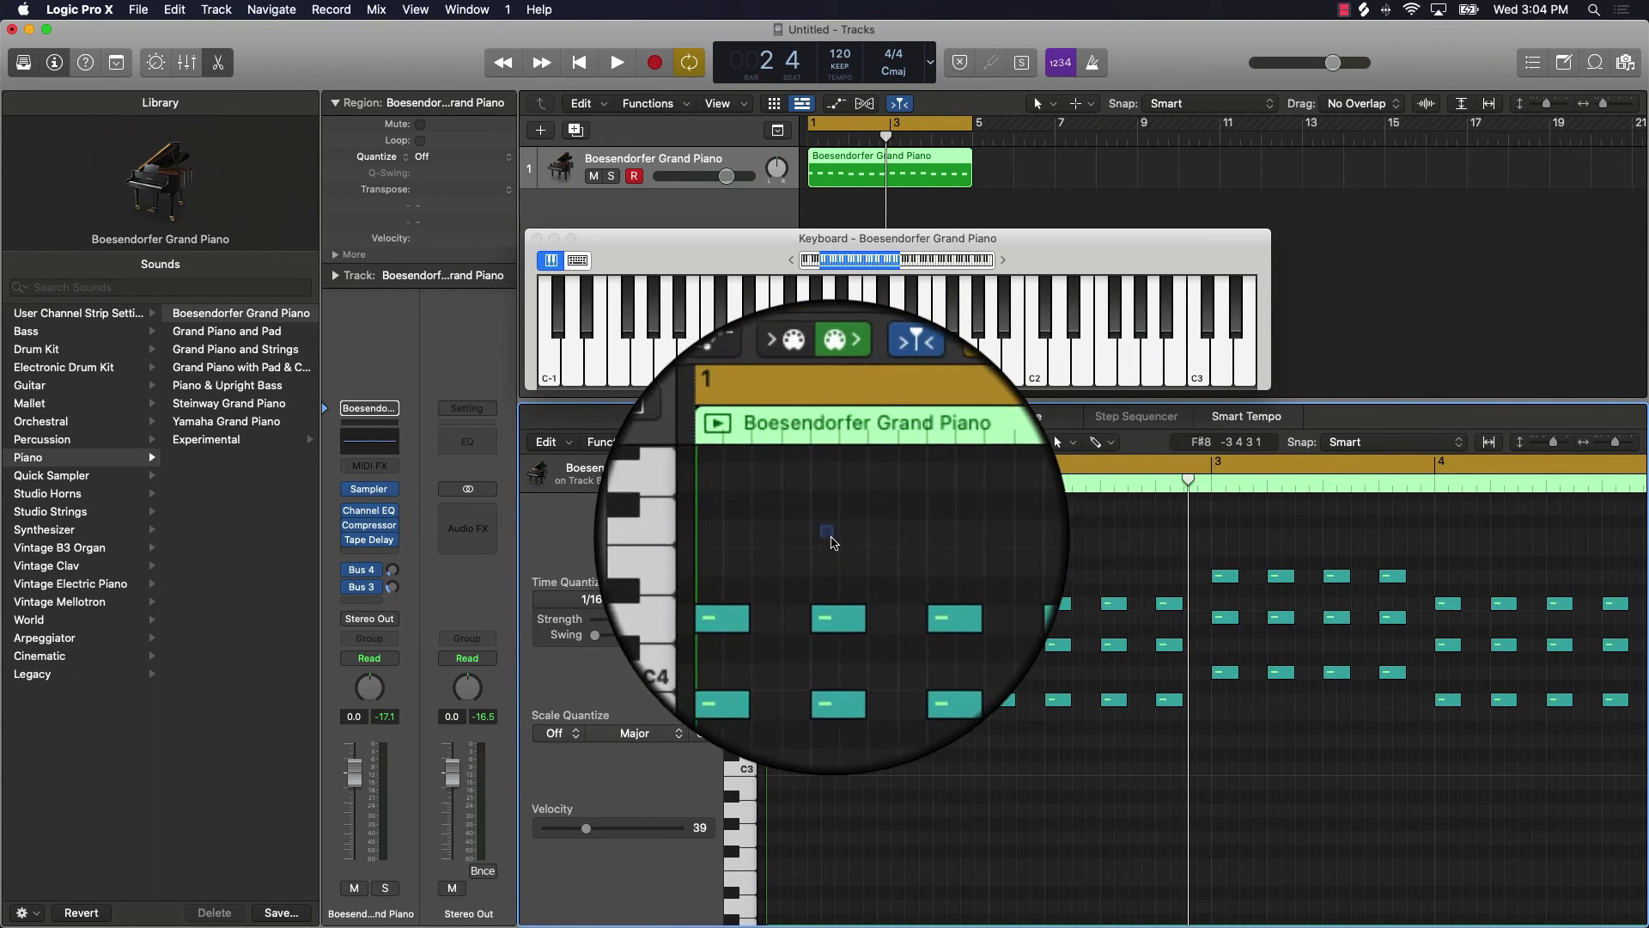
{"action": "left_click_drag", "start_coordinate": [826, 532], "coordinate": [1637, 746]}
{"action": "key", "text": "Delete"}
{"action": "scroll", "coordinate": [1215, 700], "scroll_direction": "left", "scroll_amount": 5}
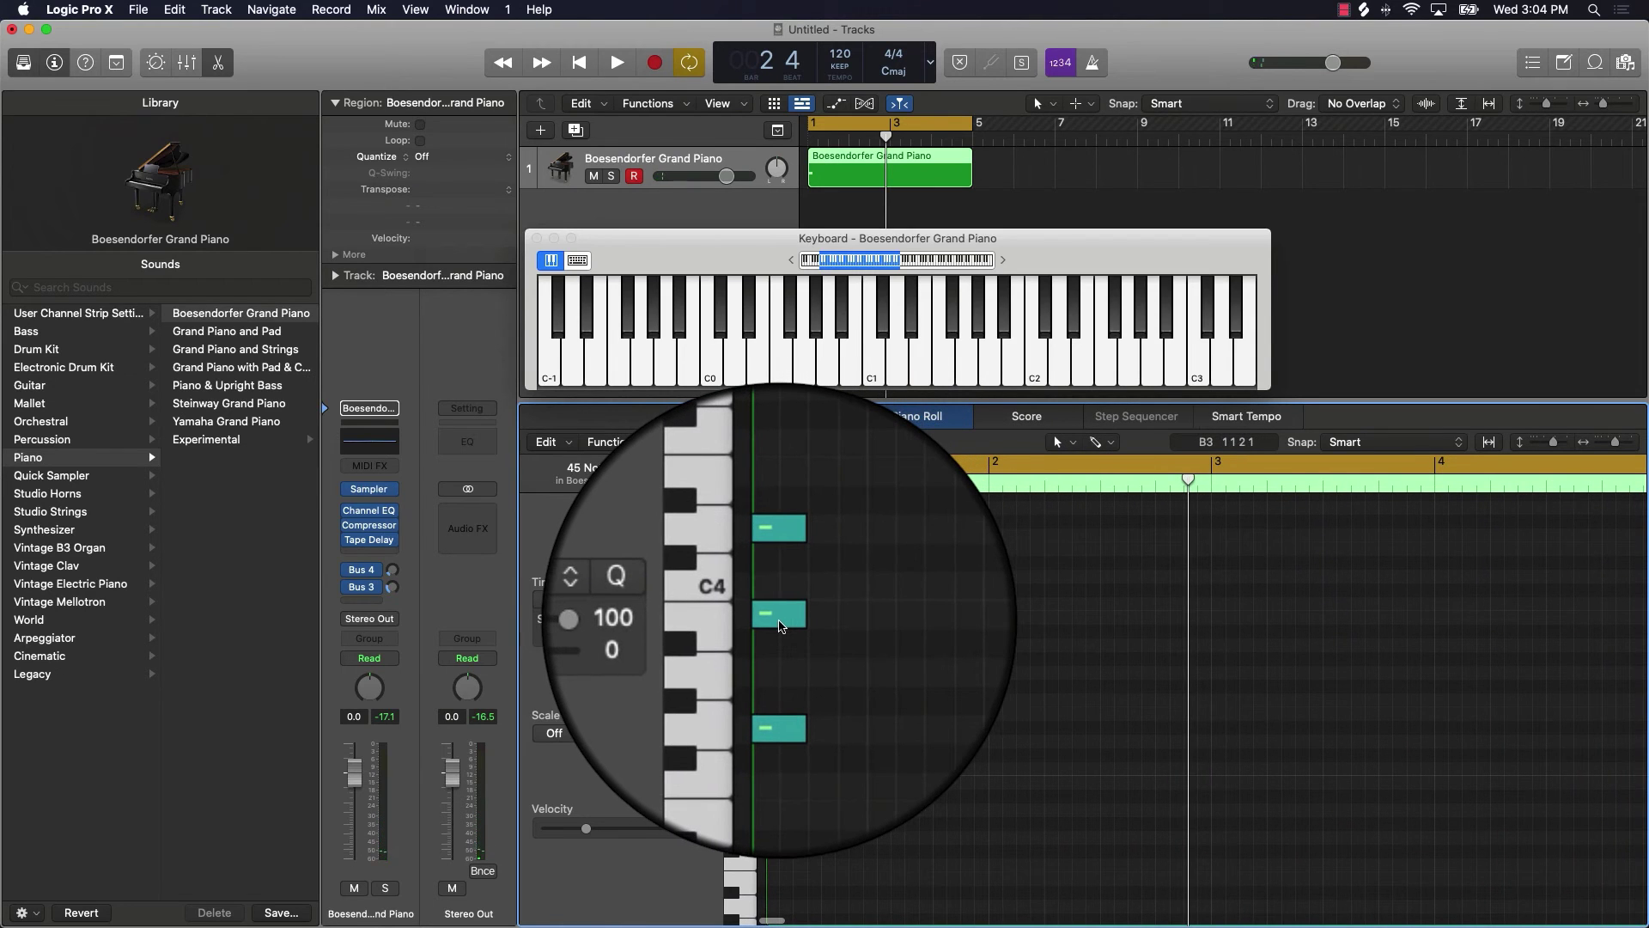
{"action": "mouse_move", "coordinate": [781, 625]}
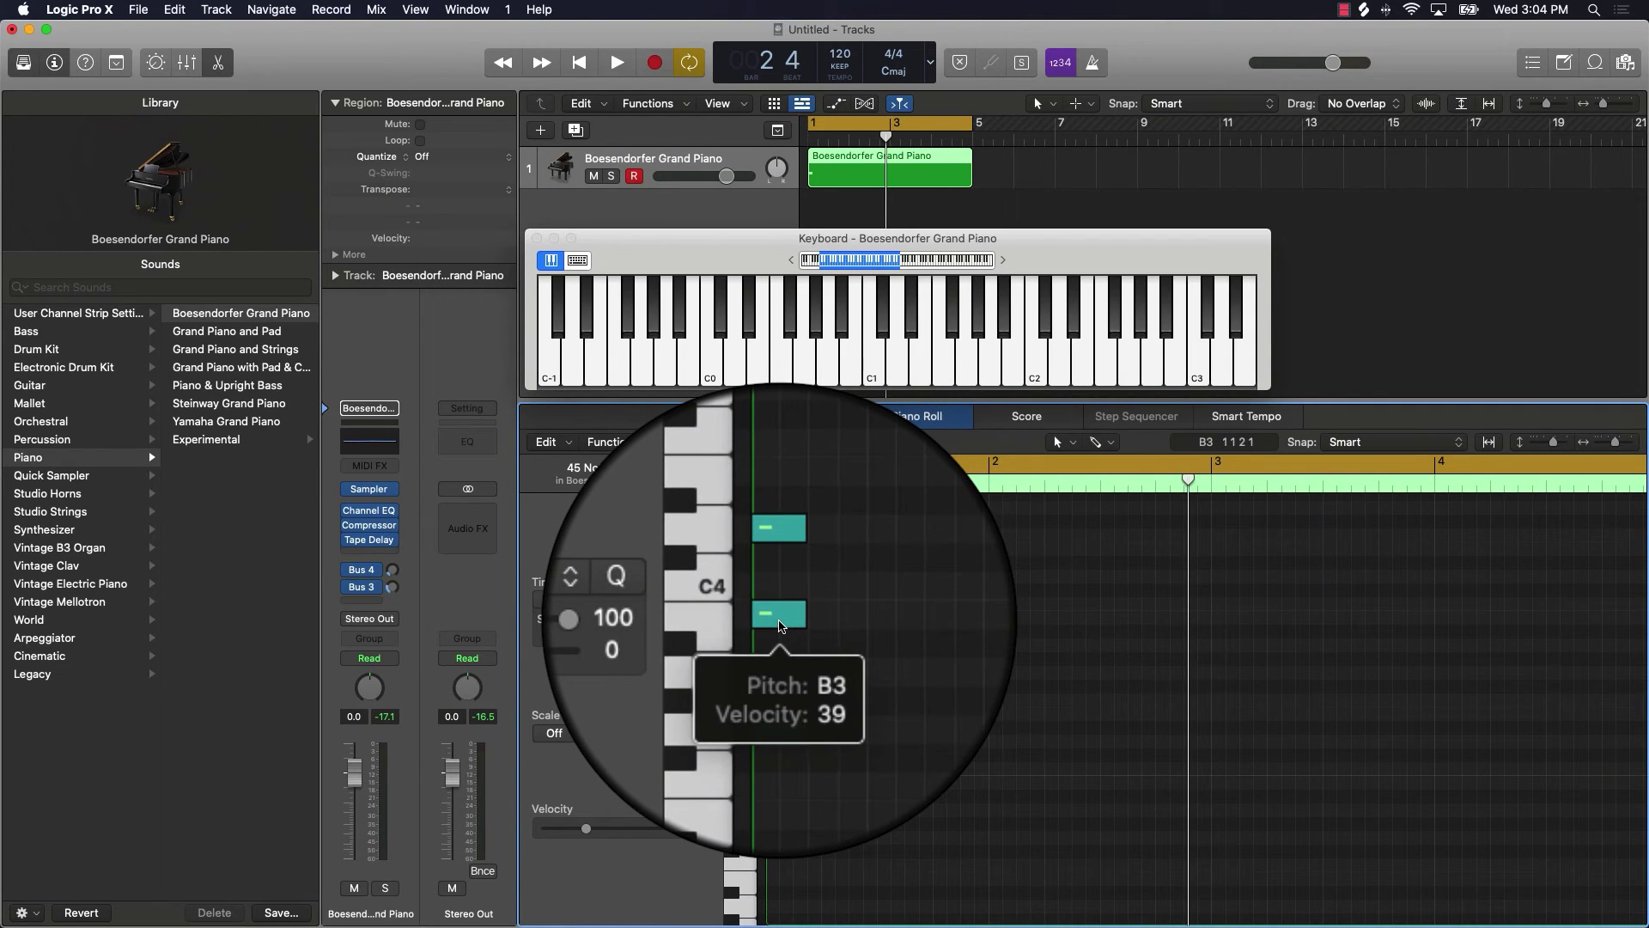
{"action": "left_click_drag", "start_coordinate": [781, 625], "coordinate": [781, 636]}
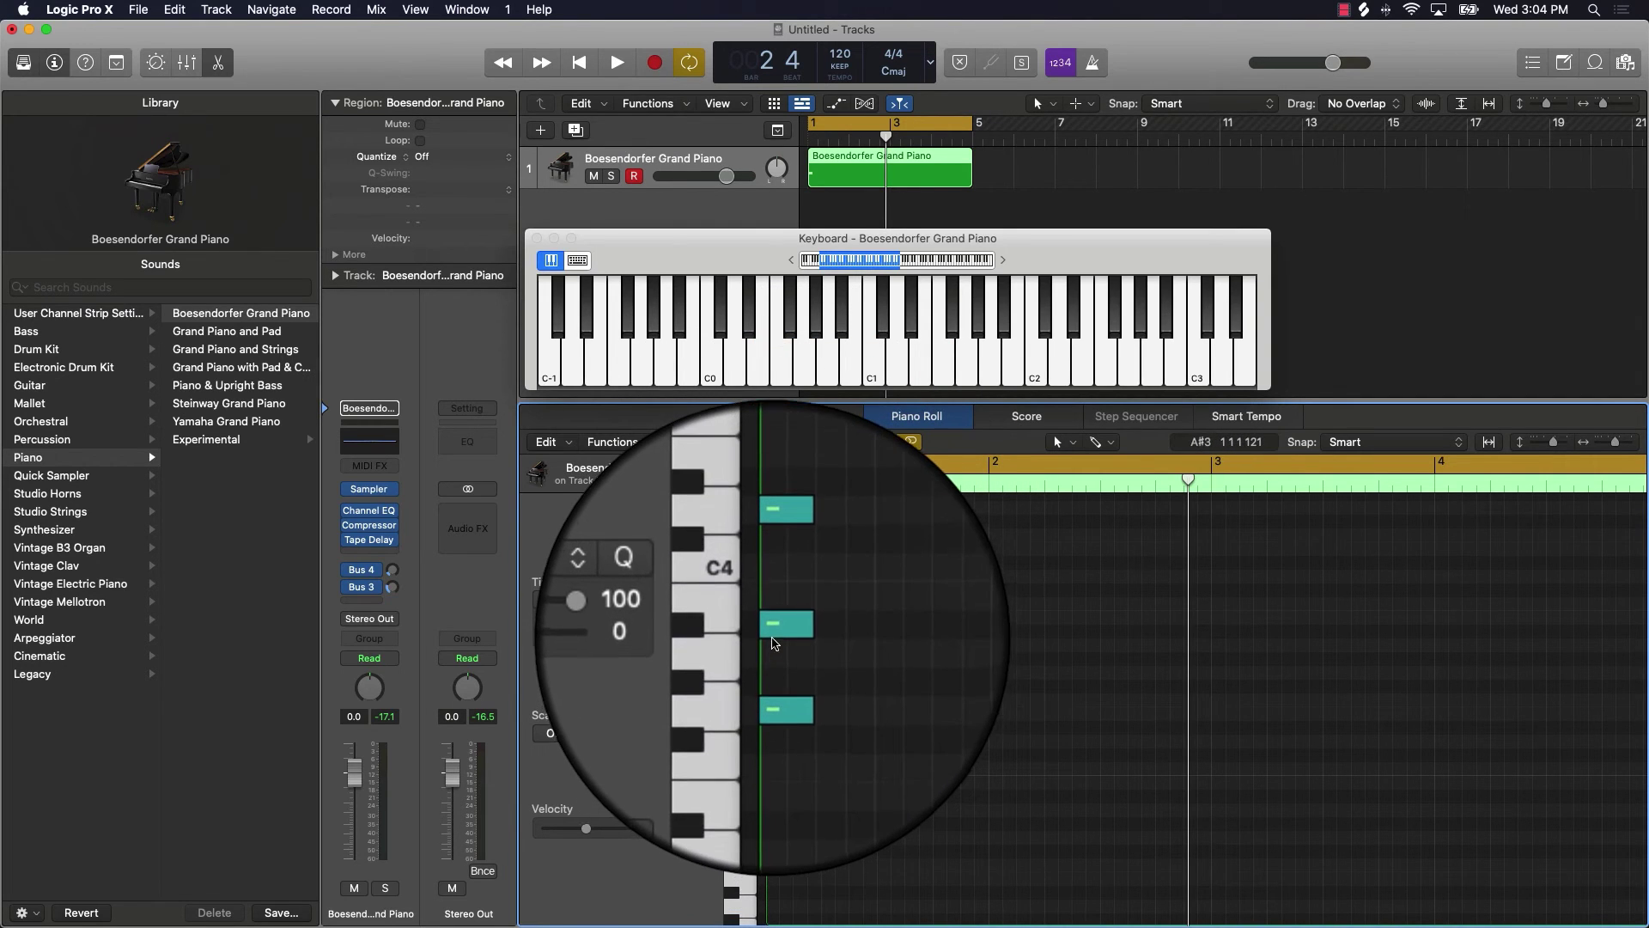
Break the bar 1 chord into an ascending arpeggio by delaying A#3 and D4 so the three notes start one after another
{"action": "mouse_move", "coordinate": [778, 637]}
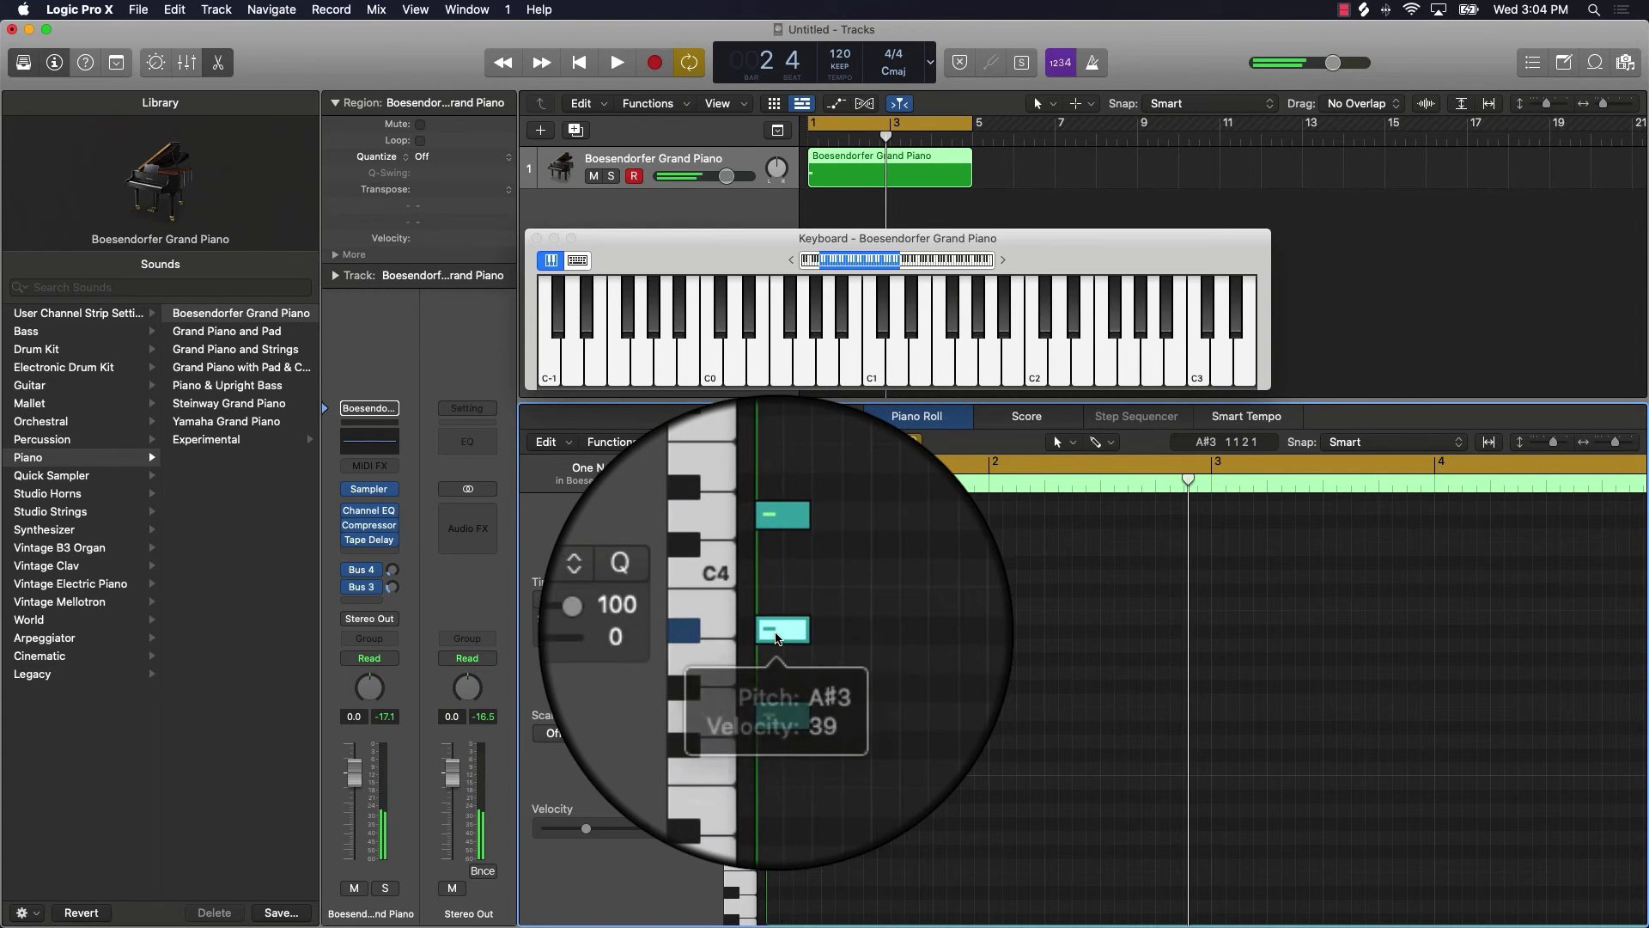
{"action": "left_click_drag", "start_coordinate": [776, 637], "coordinate": [804, 638]}
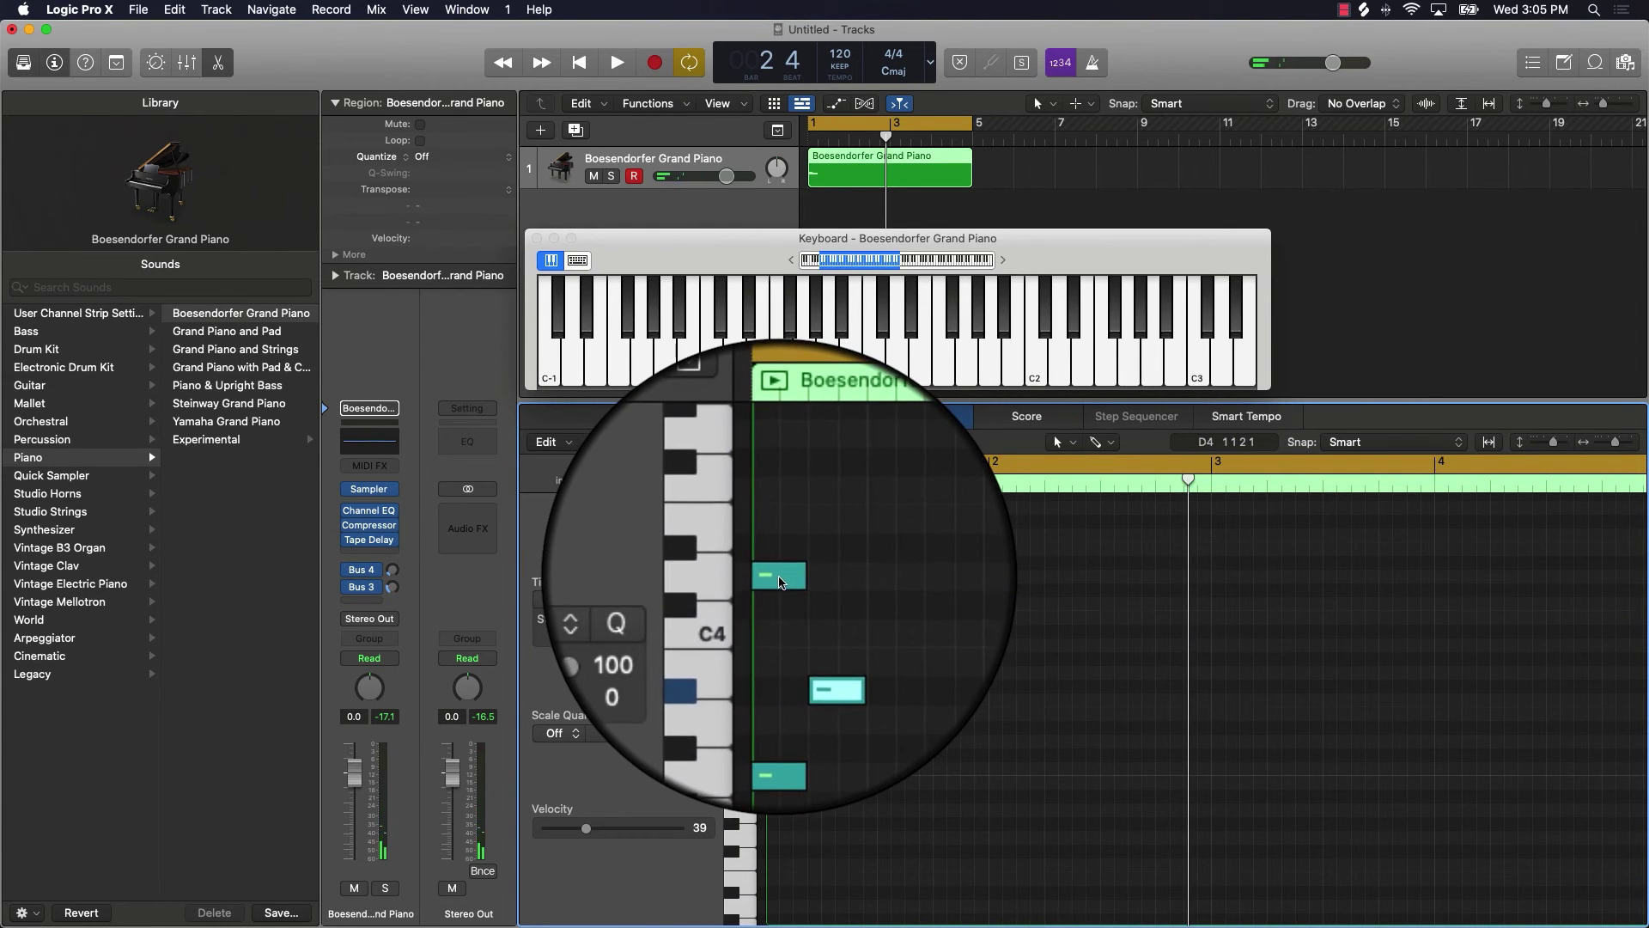
{"action": "left_click_drag", "start_coordinate": [776, 574], "coordinate": [837, 584]}
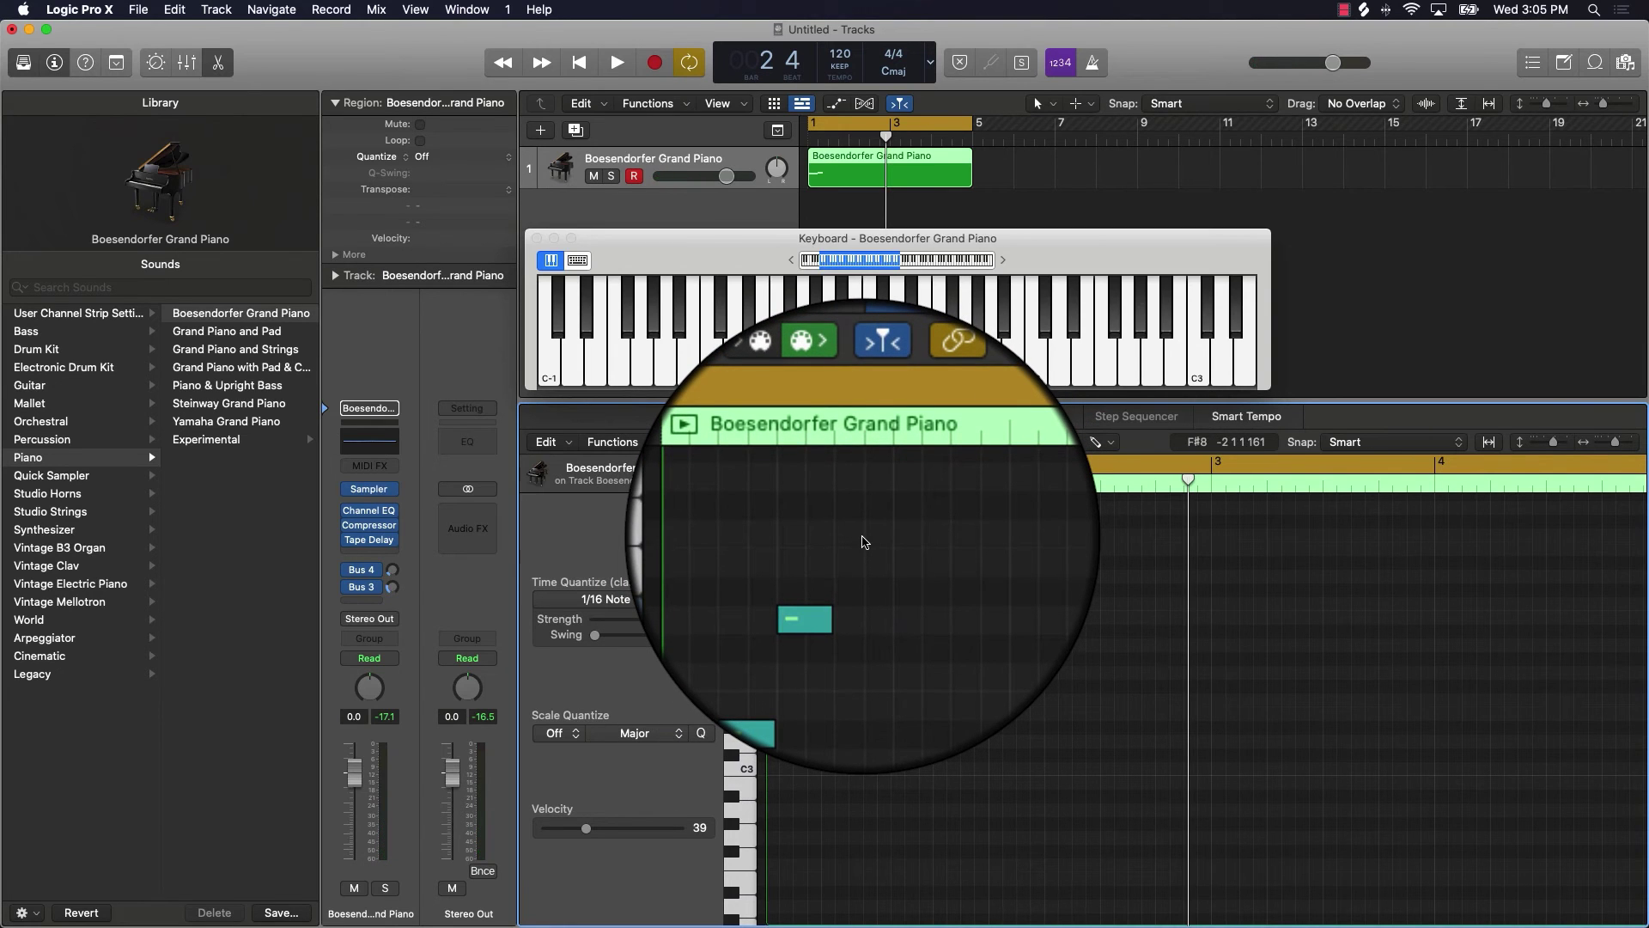
Copy the three-note G3, A#3, D4 arpeggio to beat 3 of bar 1 and play it back
{"action": "key", "text": "super+a"}
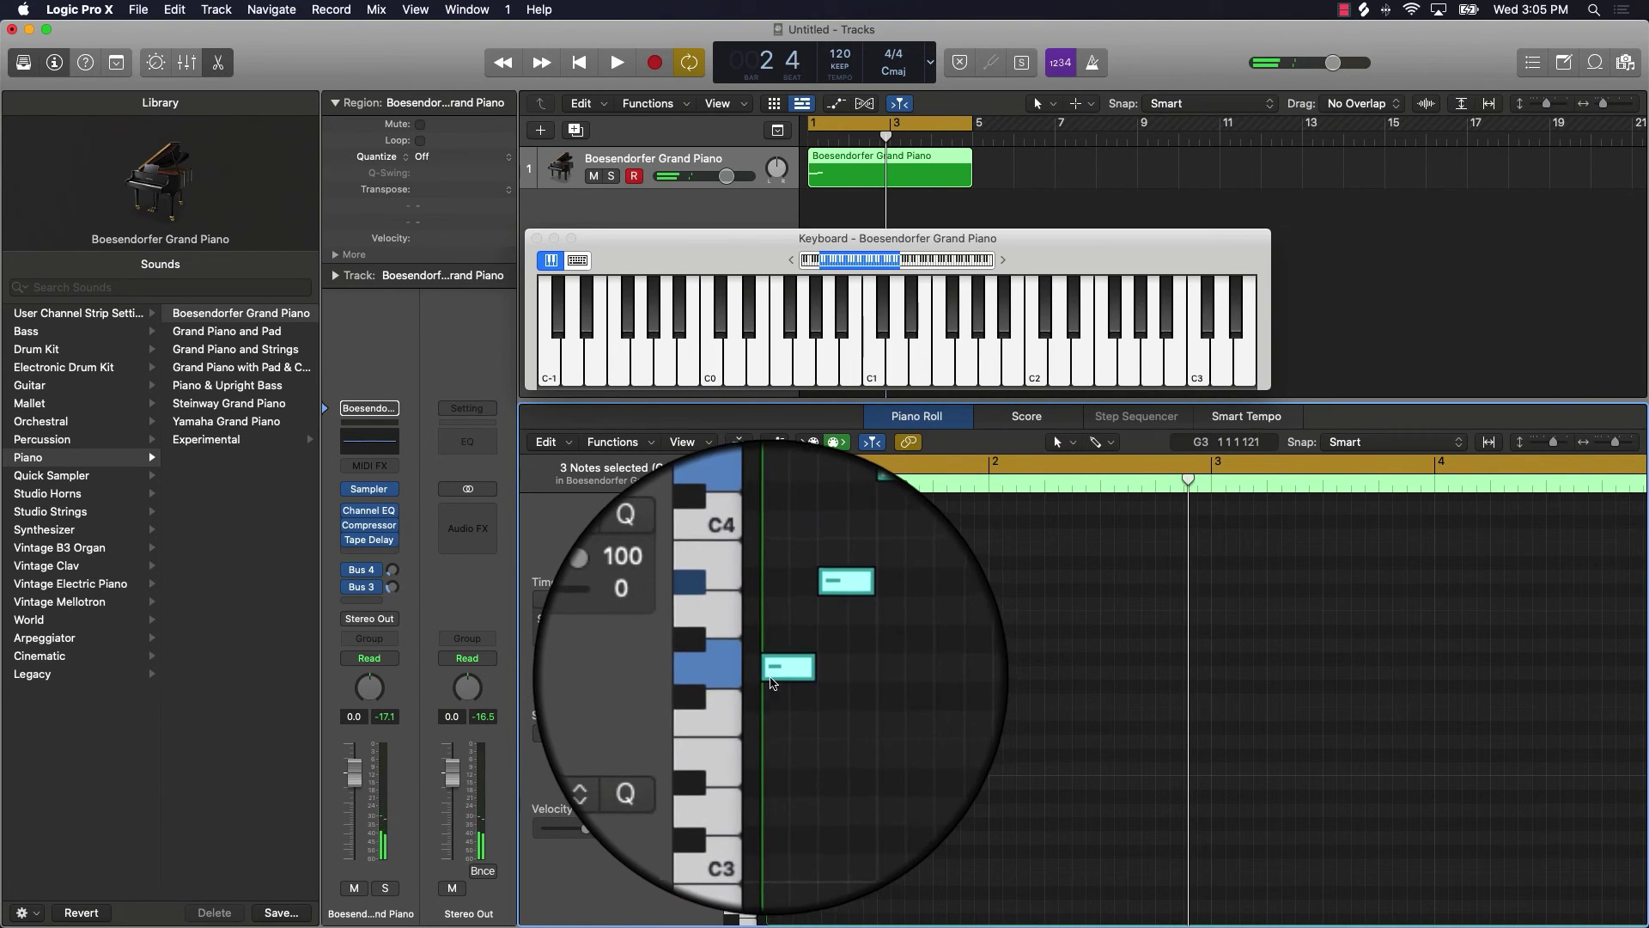
{"action": "left_click_drag", "start_coordinate": [776, 676], "coordinate": [876, 683]}
{"action": "left_click_drag", "start_coordinate": [883, 683], "coordinate": [883, 671]}
{"action": "left_click", "coordinate": [840, 698]}
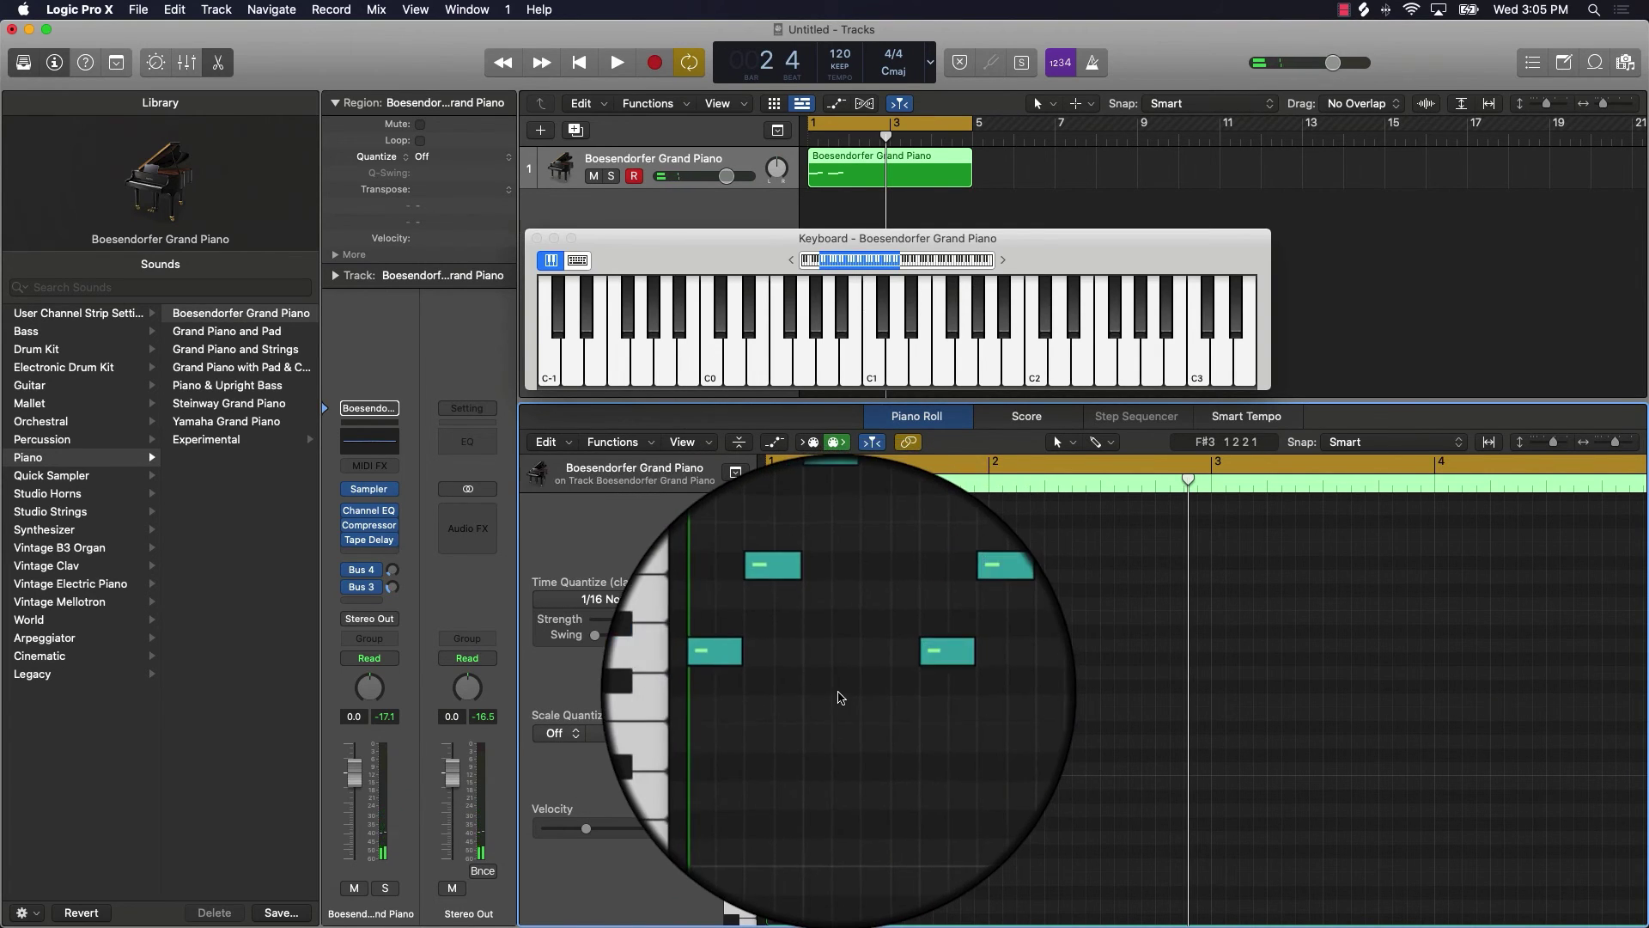
{"action": "key", "text": "space"}
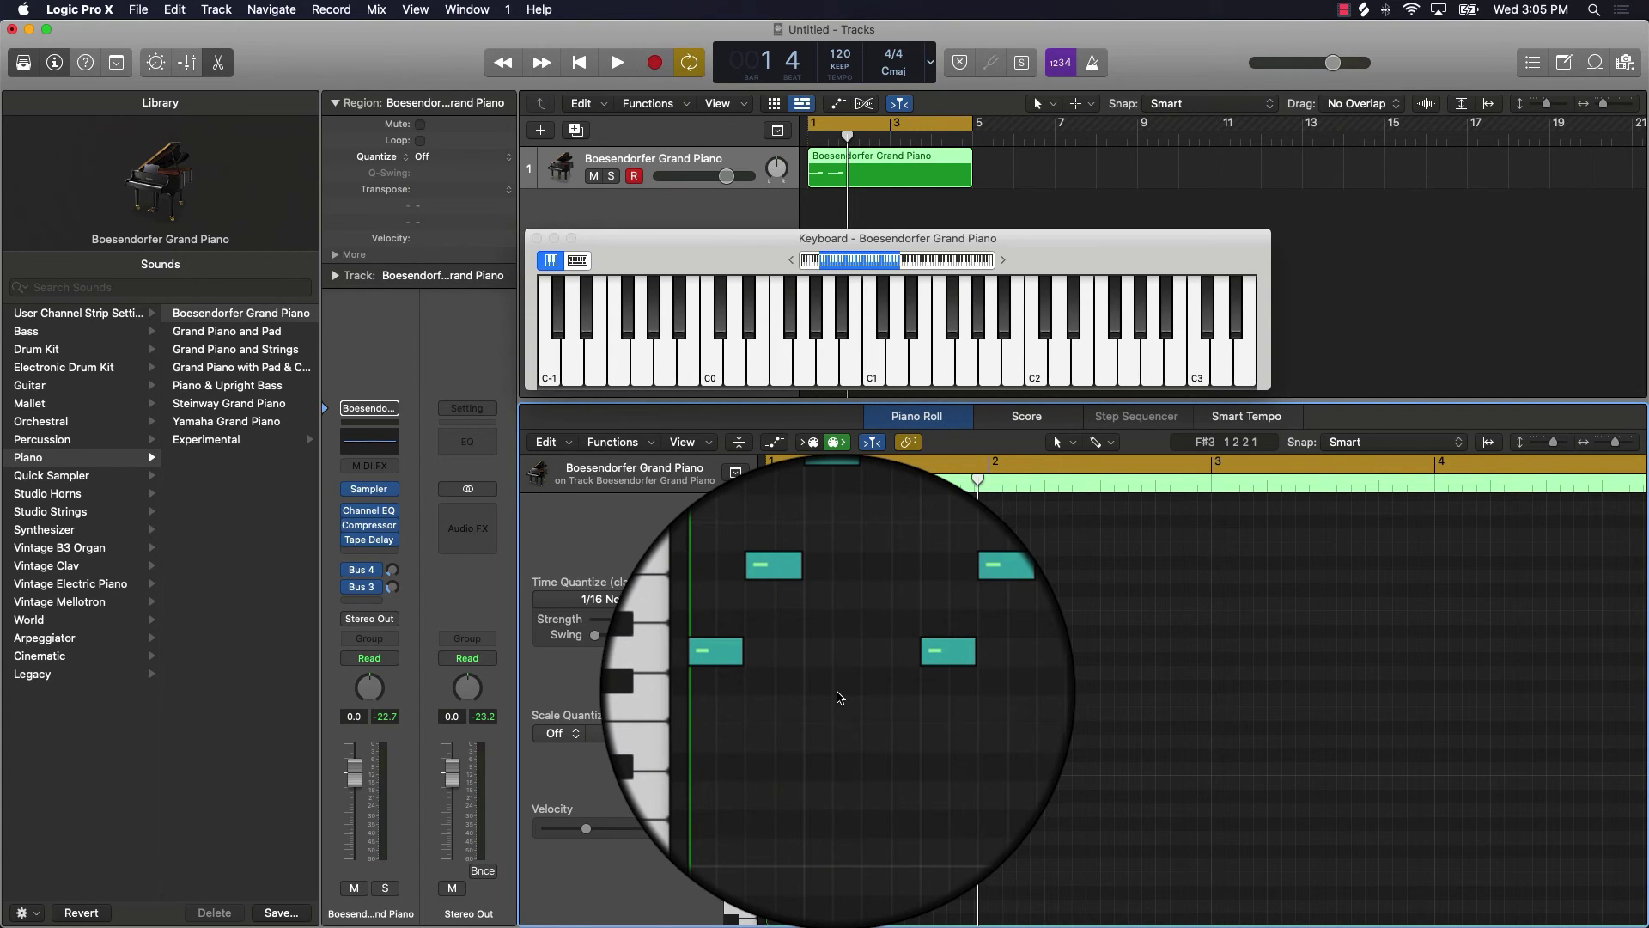
Widen the spacing of the second arpeggio in bar 1 by delaying its A#3 and D4 notes
{"action": "scroll", "coordinate": [752, 744], "scroll_direction": "down", "scroll_amount": 5}
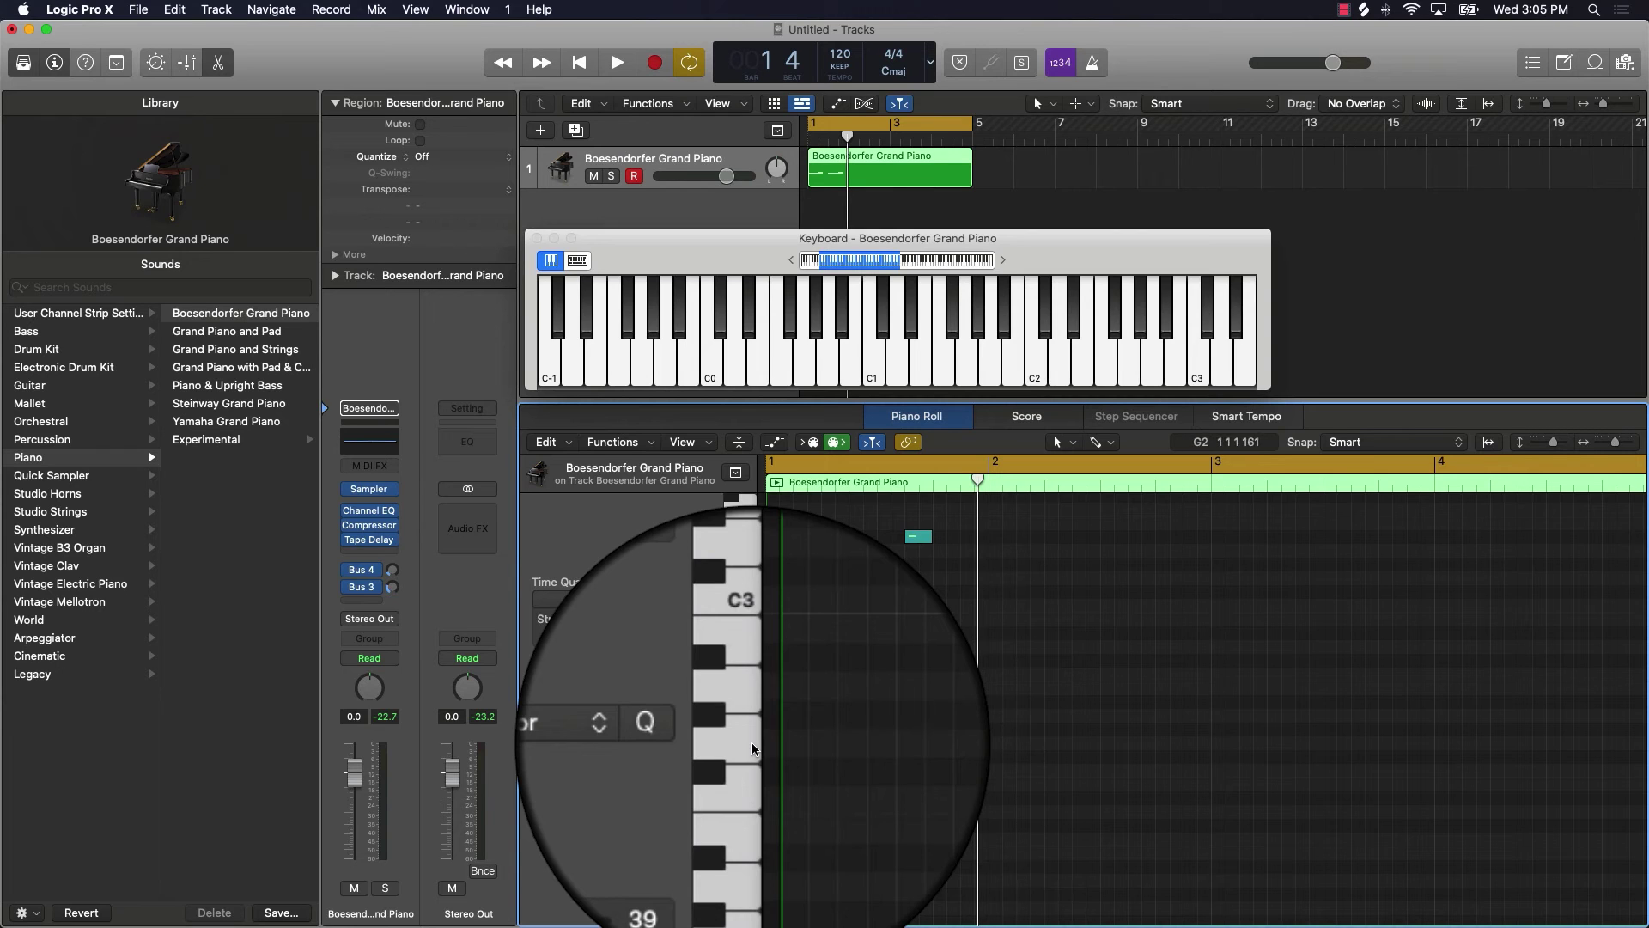
{"action": "scroll", "coordinate": [790, 636], "scroll_direction": "up", "scroll_amount": 4}
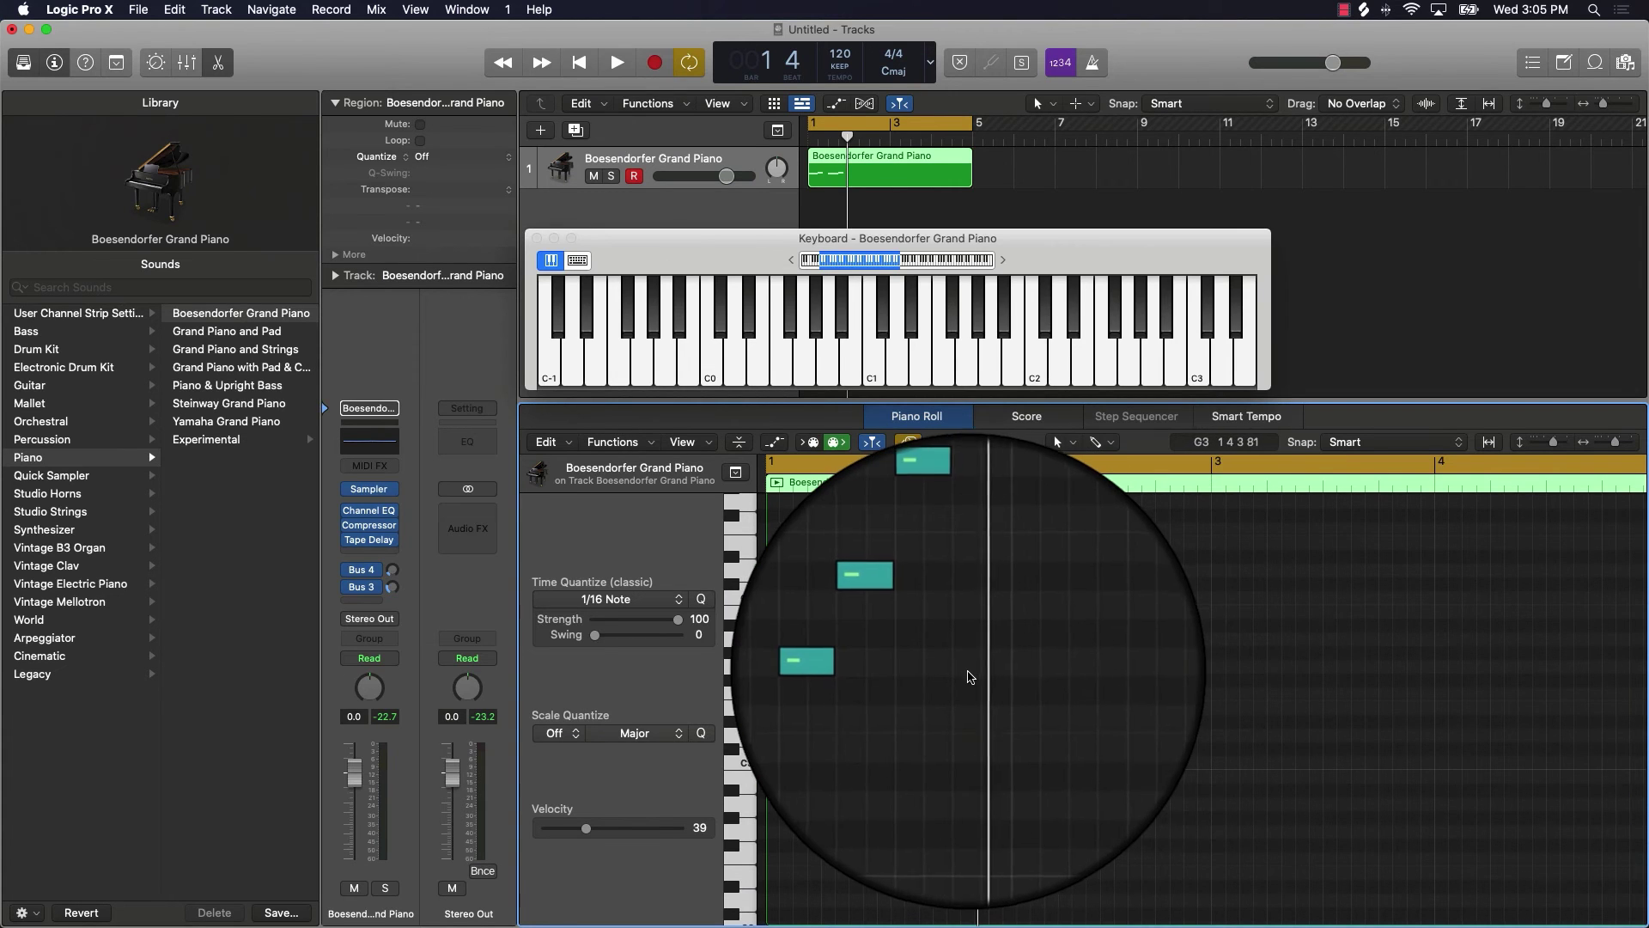
{"action": "left_click_drag", "start_coordinate": [918, 630], "coordinate": [971, 574]}
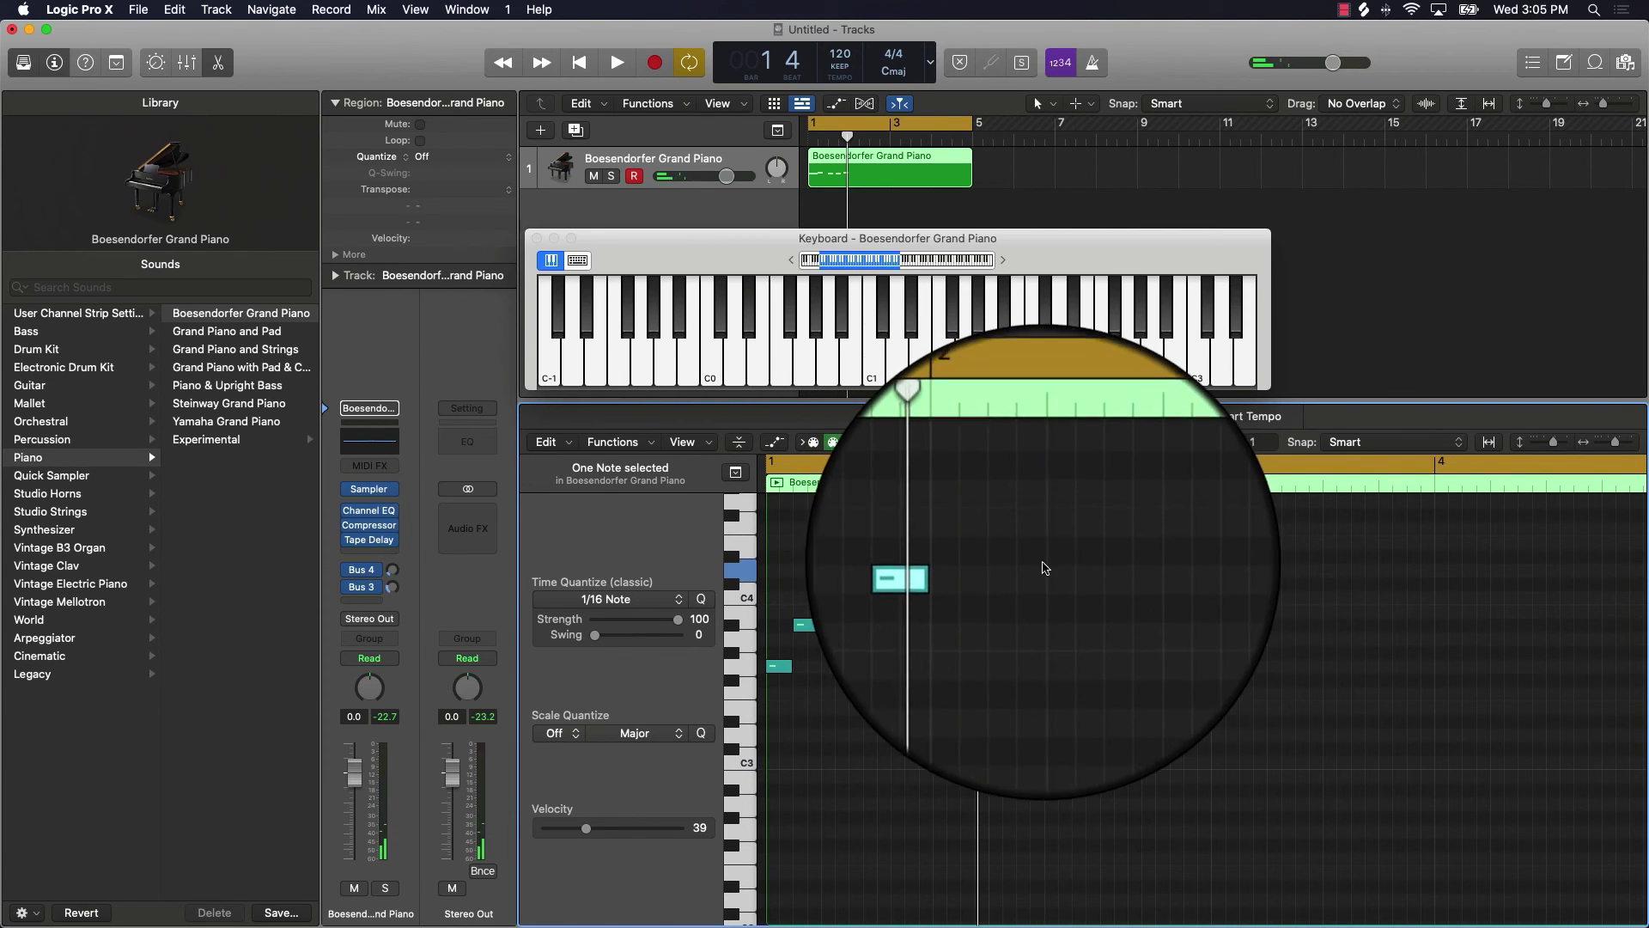
Extend the melody through bar 2 by adding two A#3 notes, a D4, a G3 and a final A#3, and play it back
{"action": "left_click", "coordinate": [1021, 627], "text": "super"}
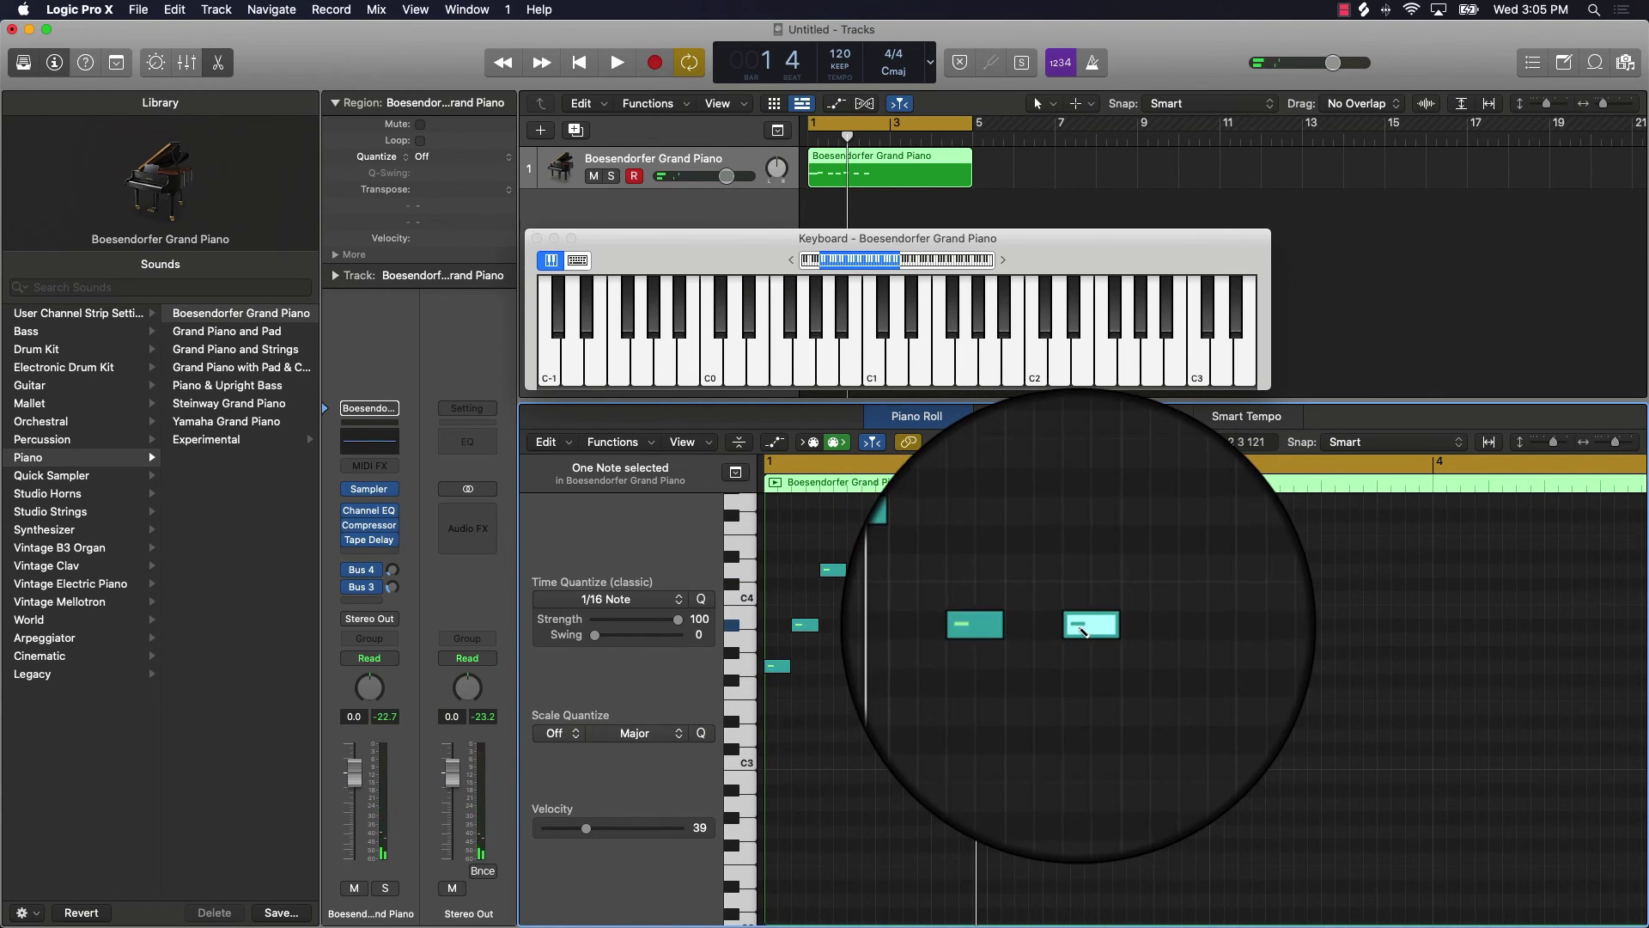
{"action": "left_click", "coordinate": [1078, 623], "text": "super"}
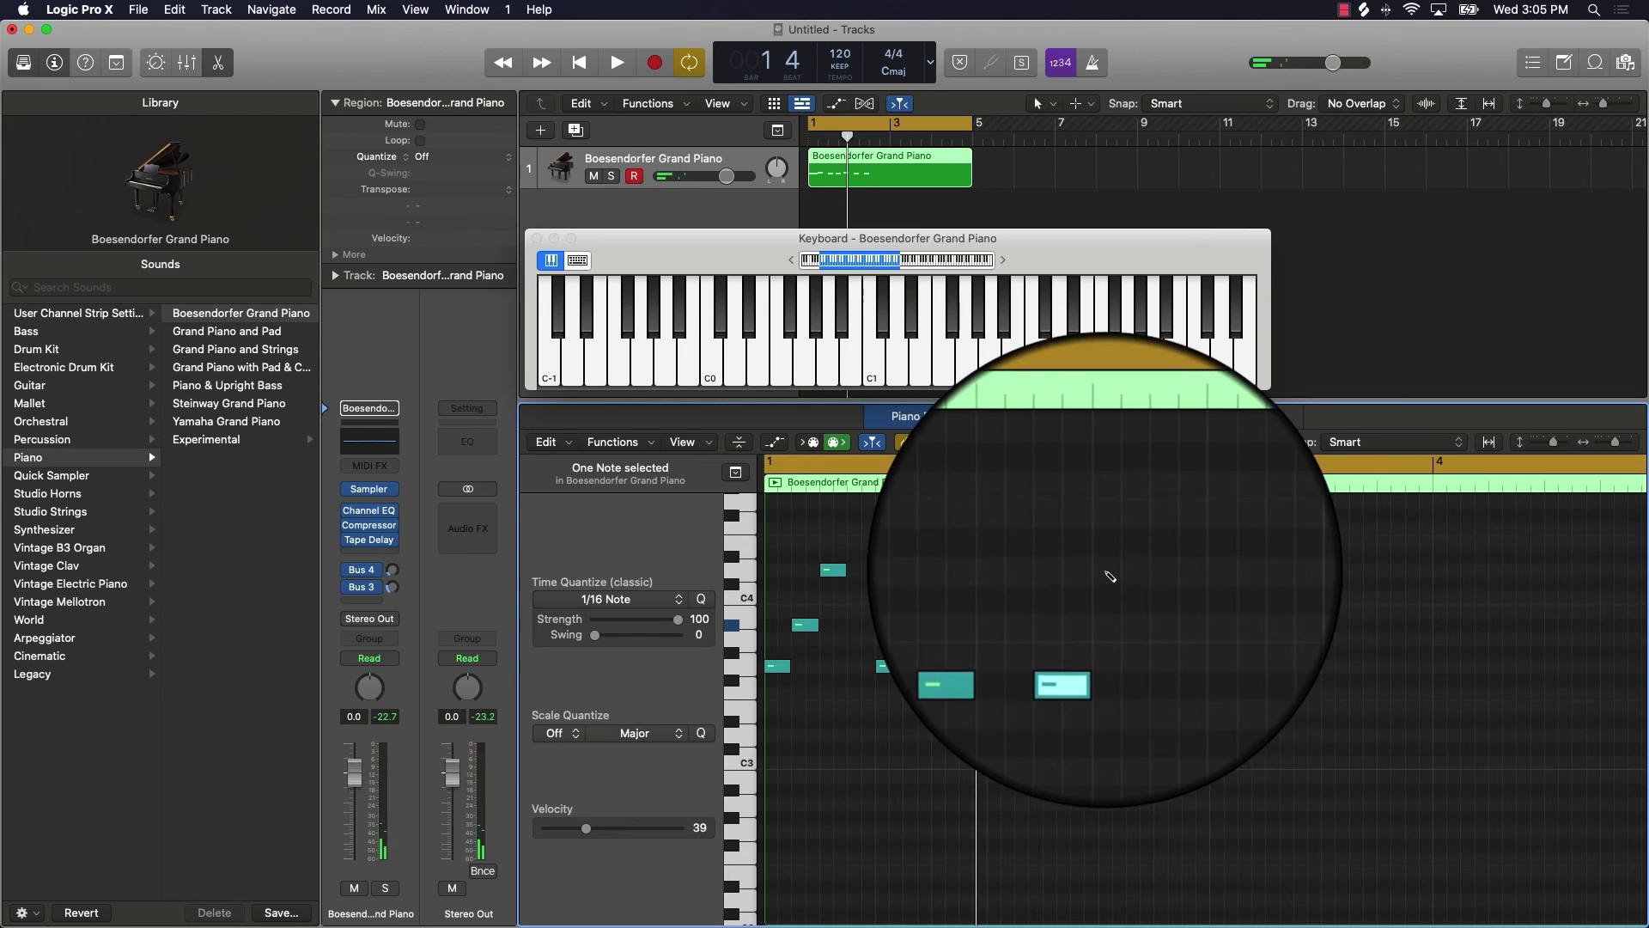
{"action": "left_click", "coordinate": [1113, 571], "text": "super"}
{"action": "left_click", "coordinate": [1142, 683], "text": "super"}
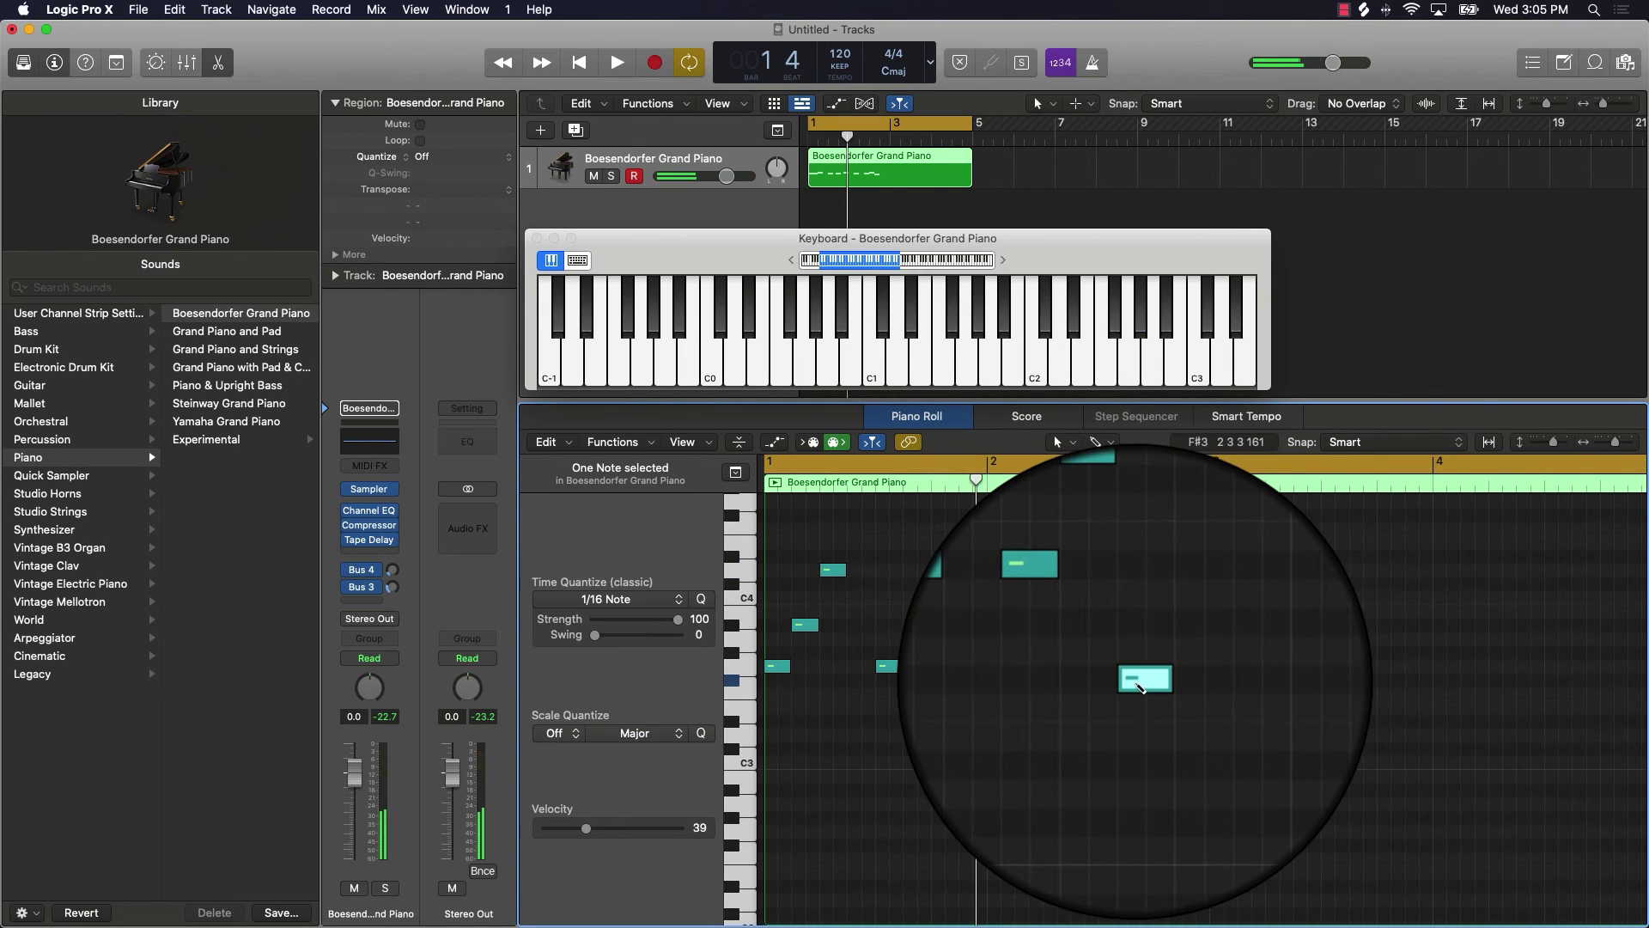
{"action": "left_click_drag", "start_coordinate": [1139, 681], "coordinate": [1143, 667]}
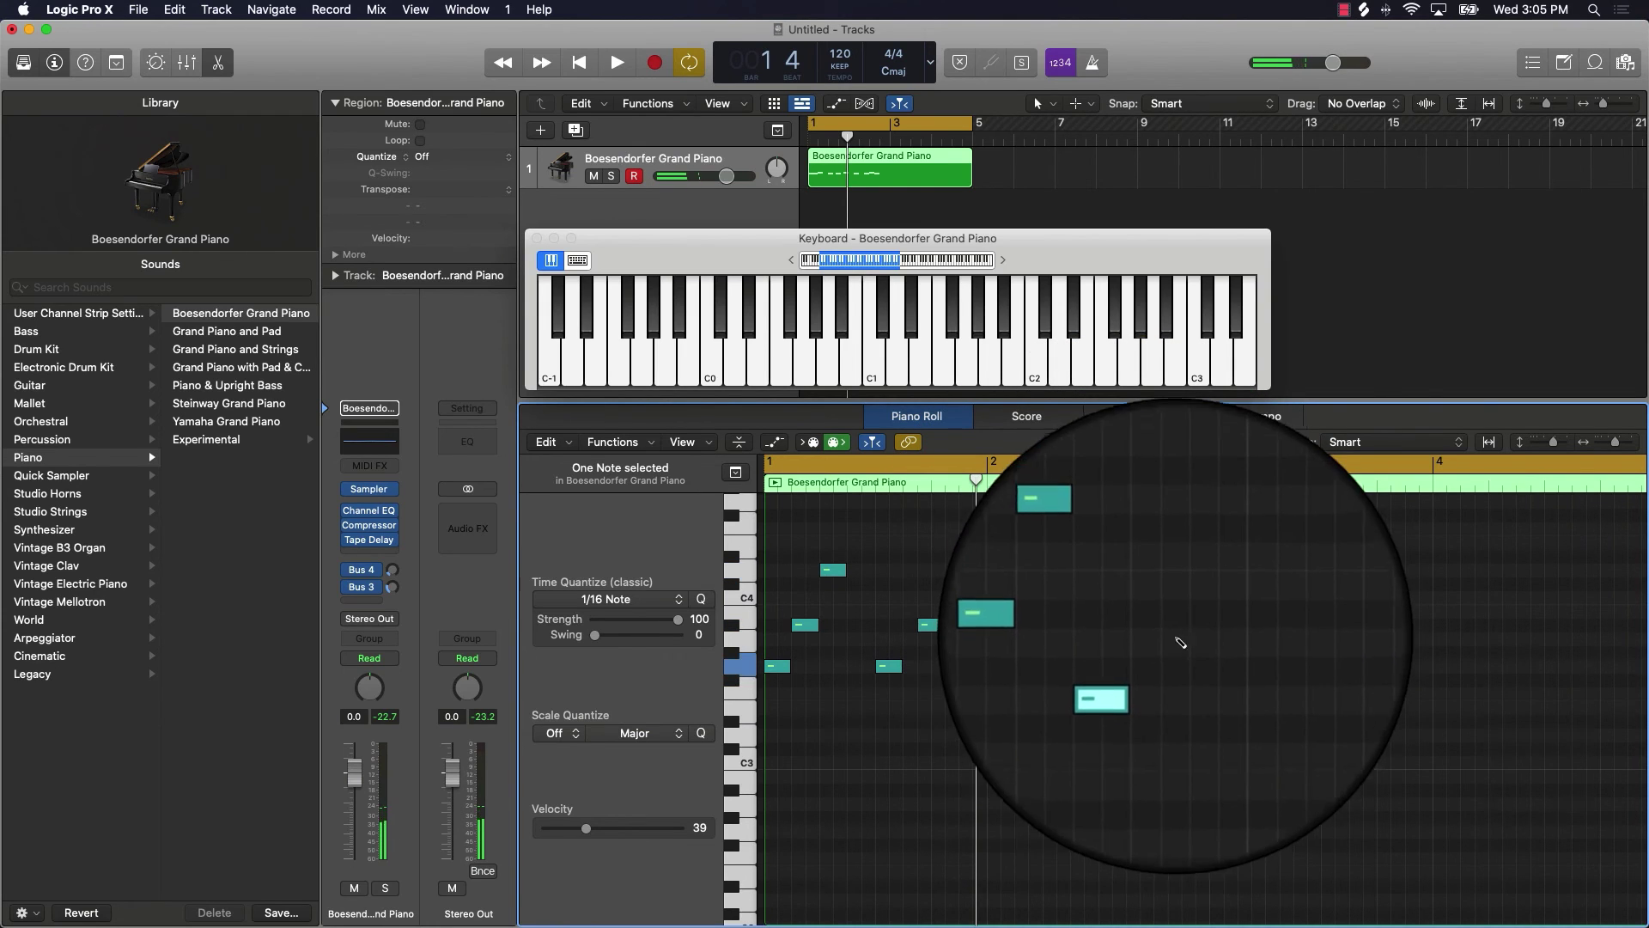
{"action": "left_click", "coordinate": [1190, 627], "text": "super"}
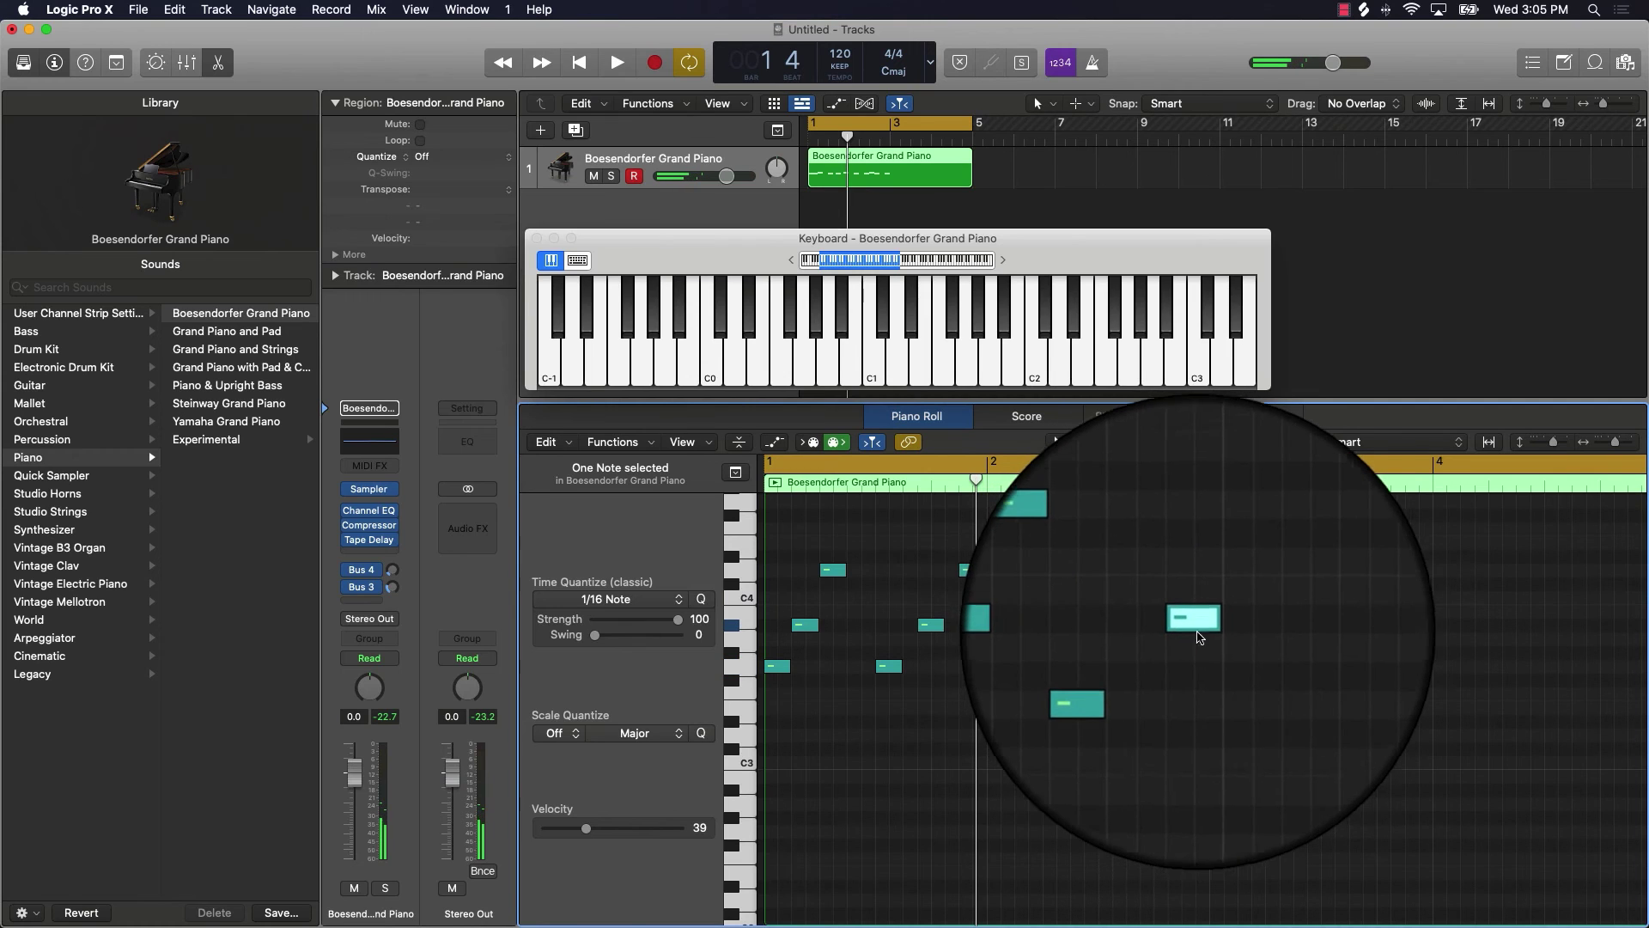
{"action": "left_click", "coordinate": [1195, 584]}
{"action": "key", "text": "space"}
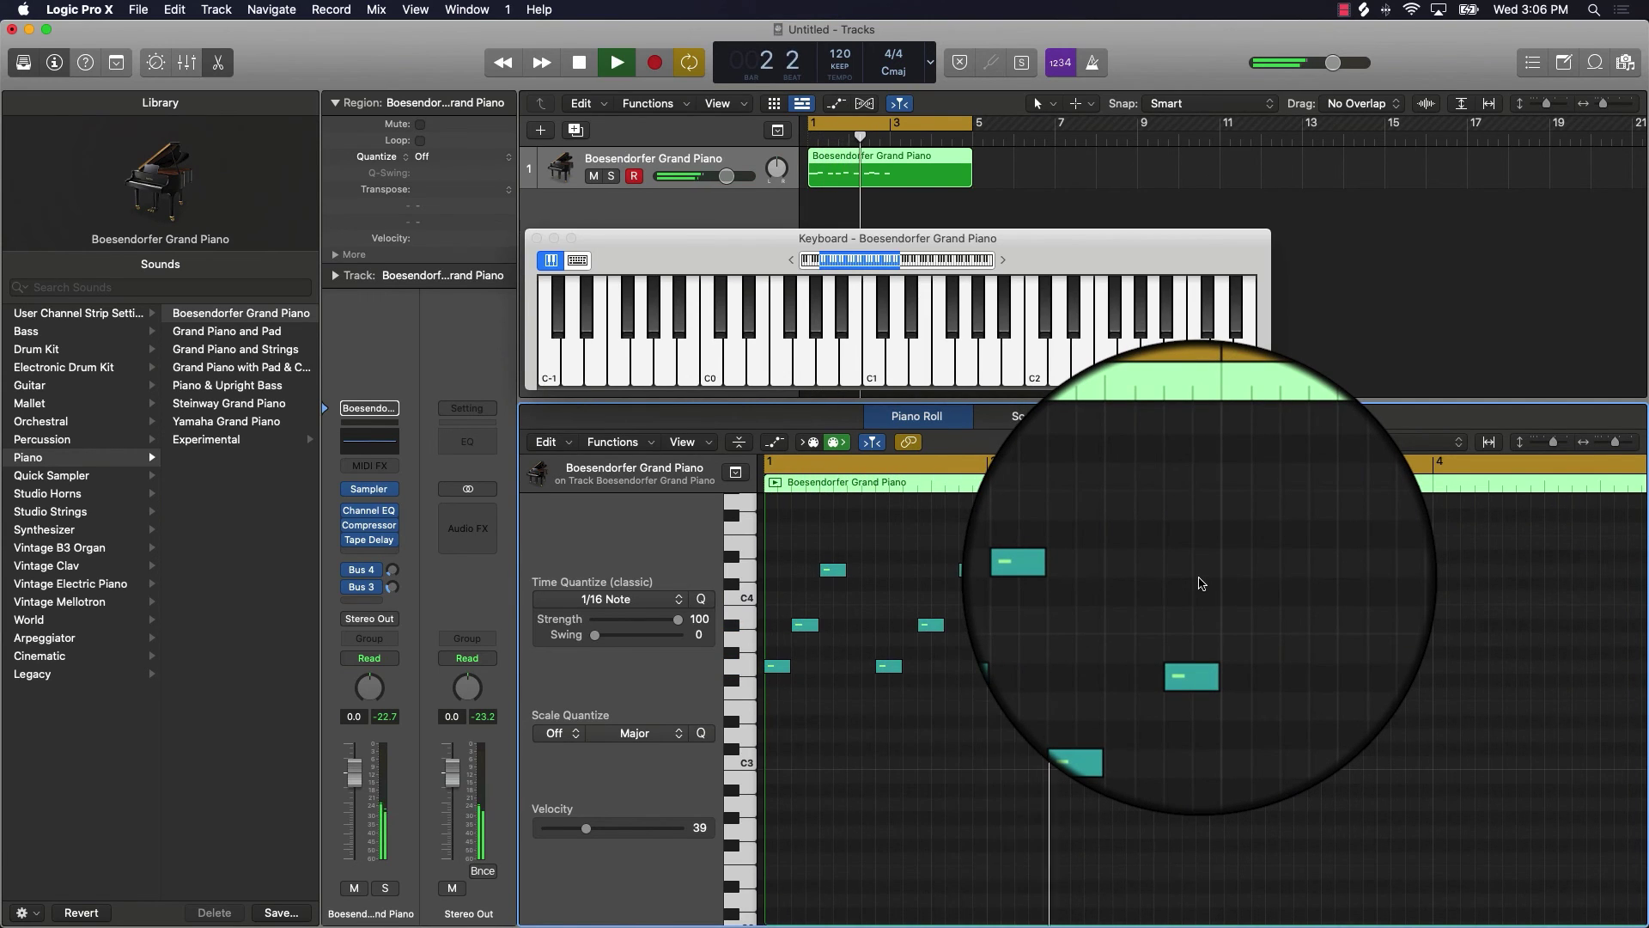
{"action": "key", "text": "space"}
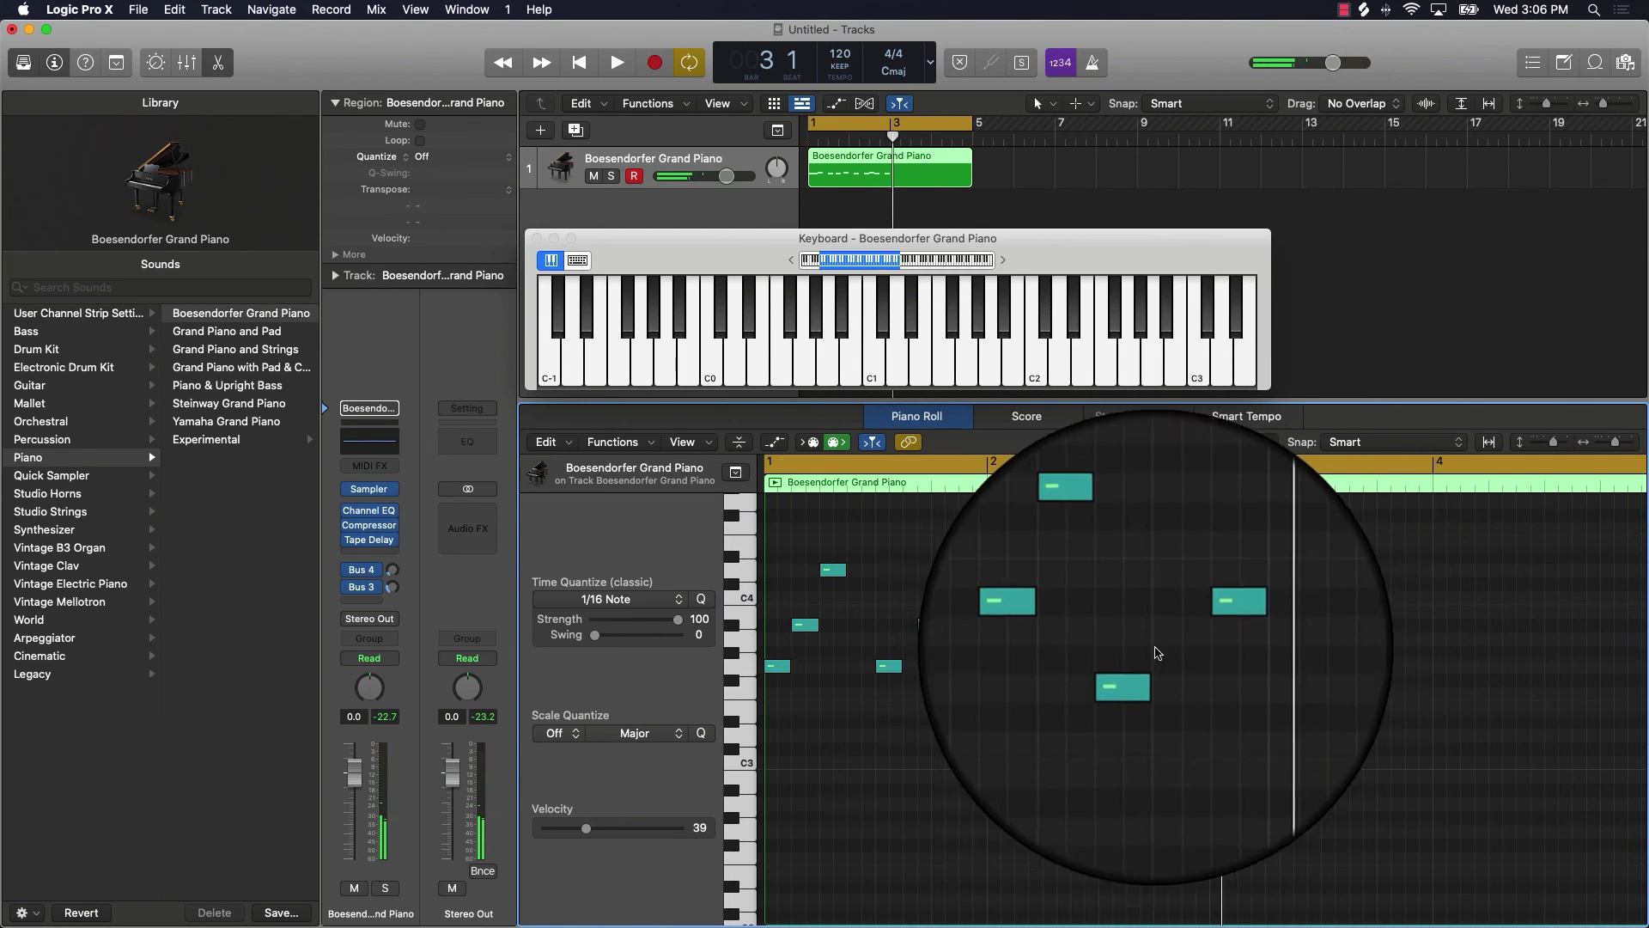
Delay the G3 in bar 2, lower the bar's second A#3 to G3, and play the melody back
{"action": "left_click_drag", "start_coordinate": [1122, 668], "coordinate": [1164, 663]}
{"action": "left_click", "coordinate": [1084, 627]}
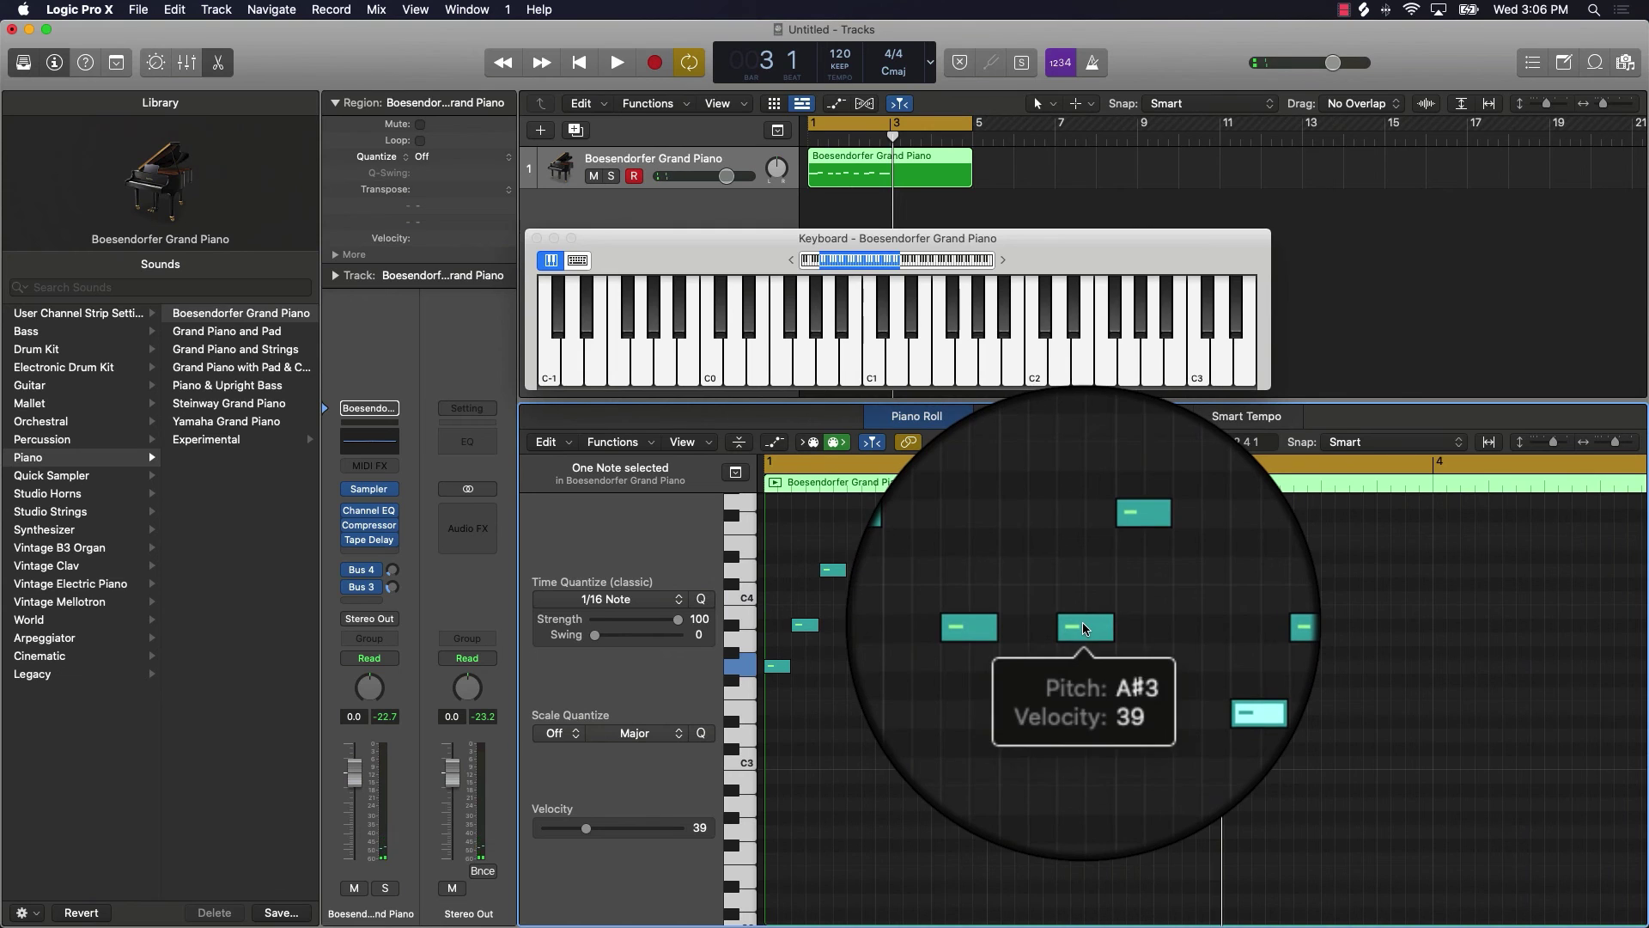
{"action": "left_click_drag", "start_coordinate": [1085, 627], "coordinate": [1084, 669]}
{"action": "left_click", "coordinate": [1114, 656]}
{"action": "key", "text": "space"}
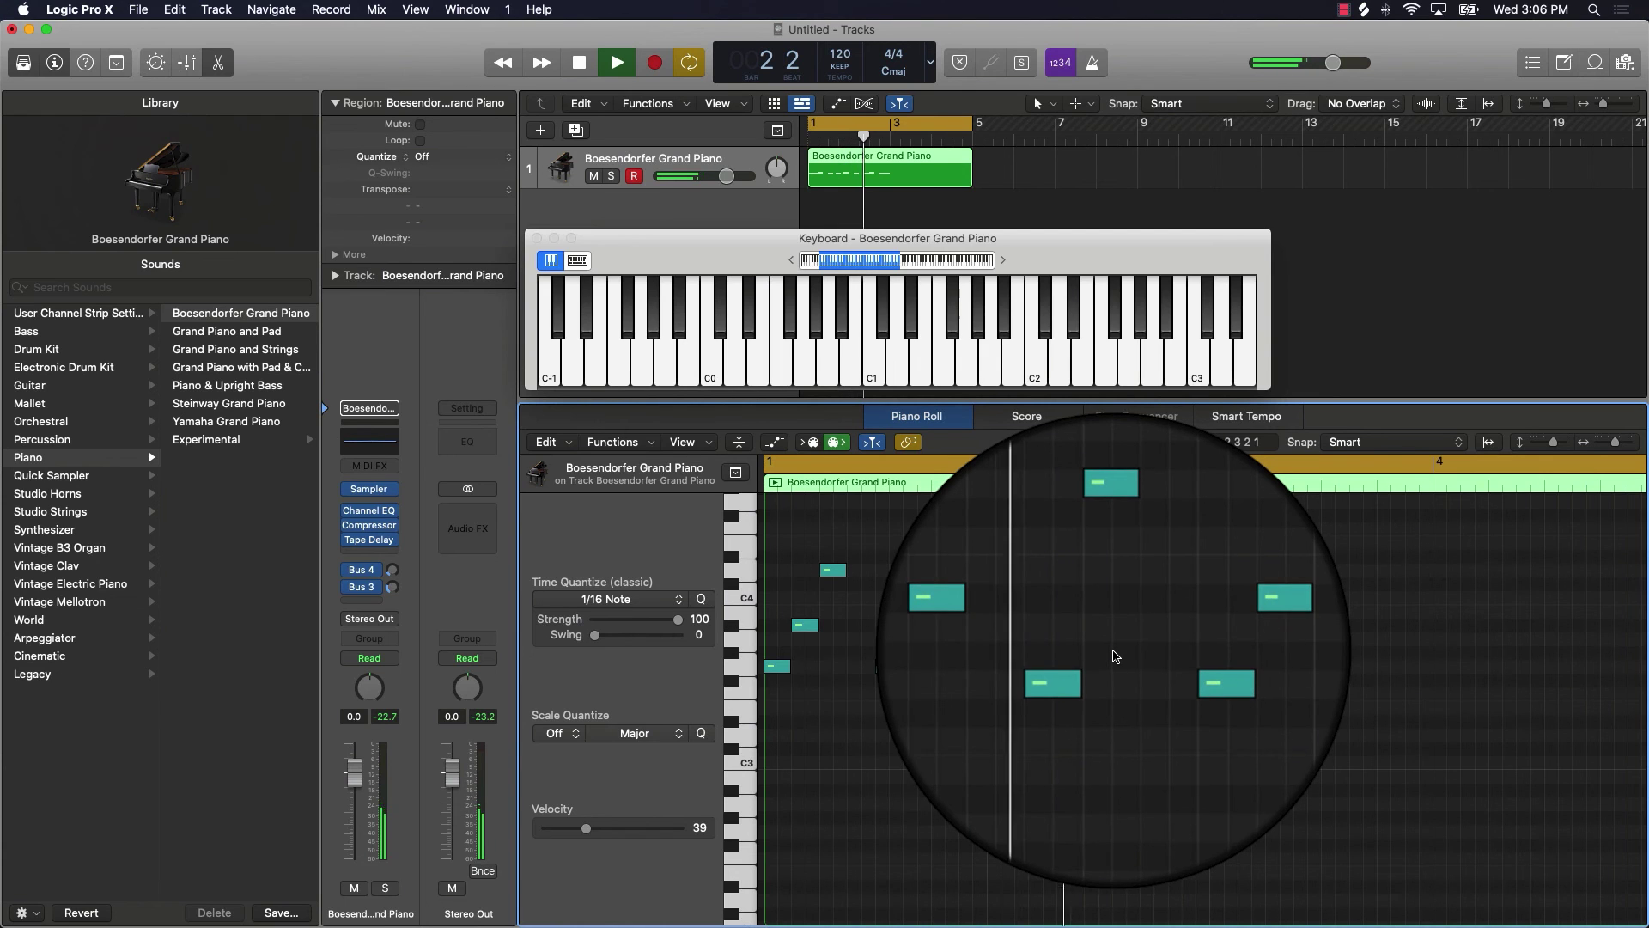
{"action": "key", "text": "space"}
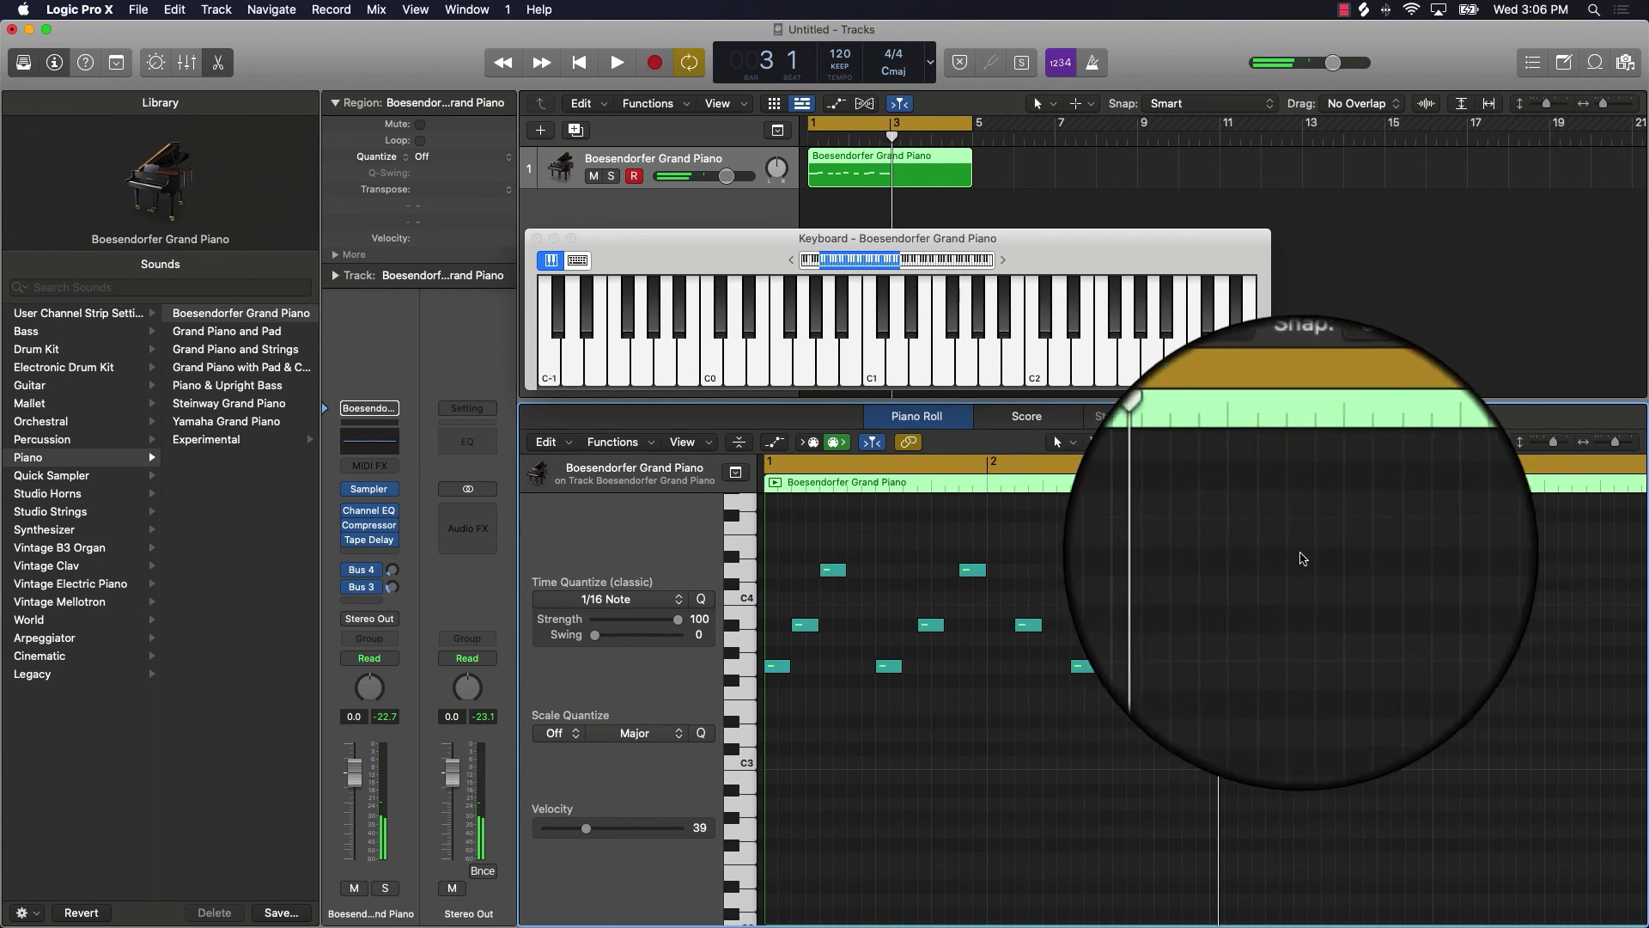
Copy all the notes of bars 1 and 2 to the start of bar 3 and play the four-bar region
{"action": "key", "text": "super+a"}
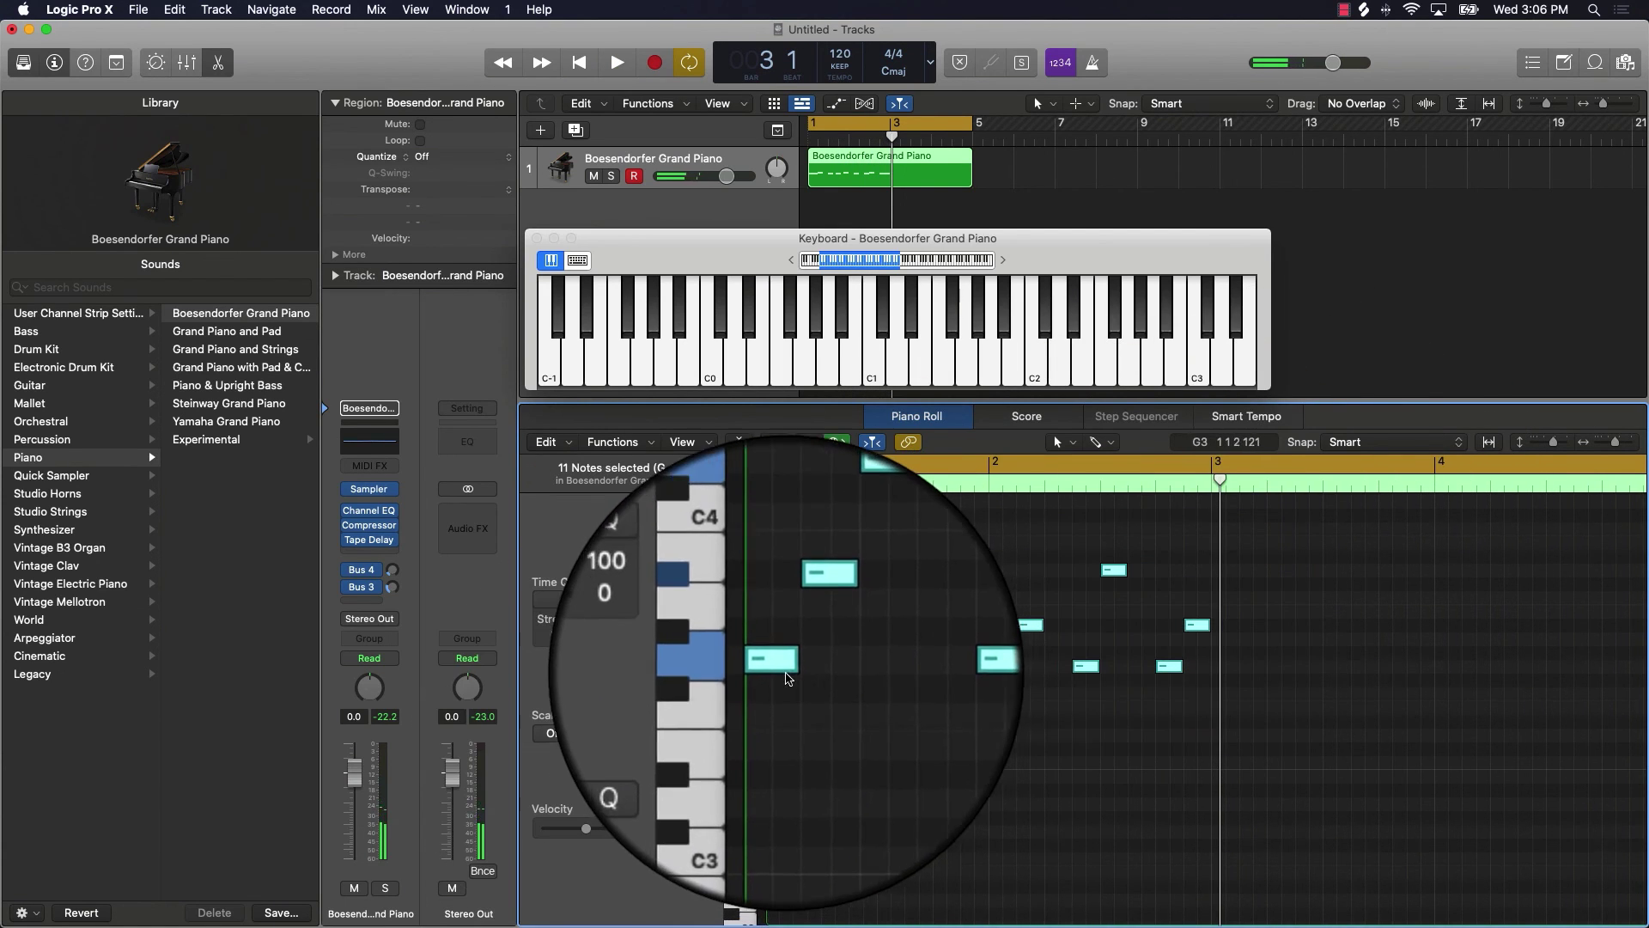
{"action": "left_click_drag", "start_coordinate": [779, 674], "coordinate": [1227, 671]}
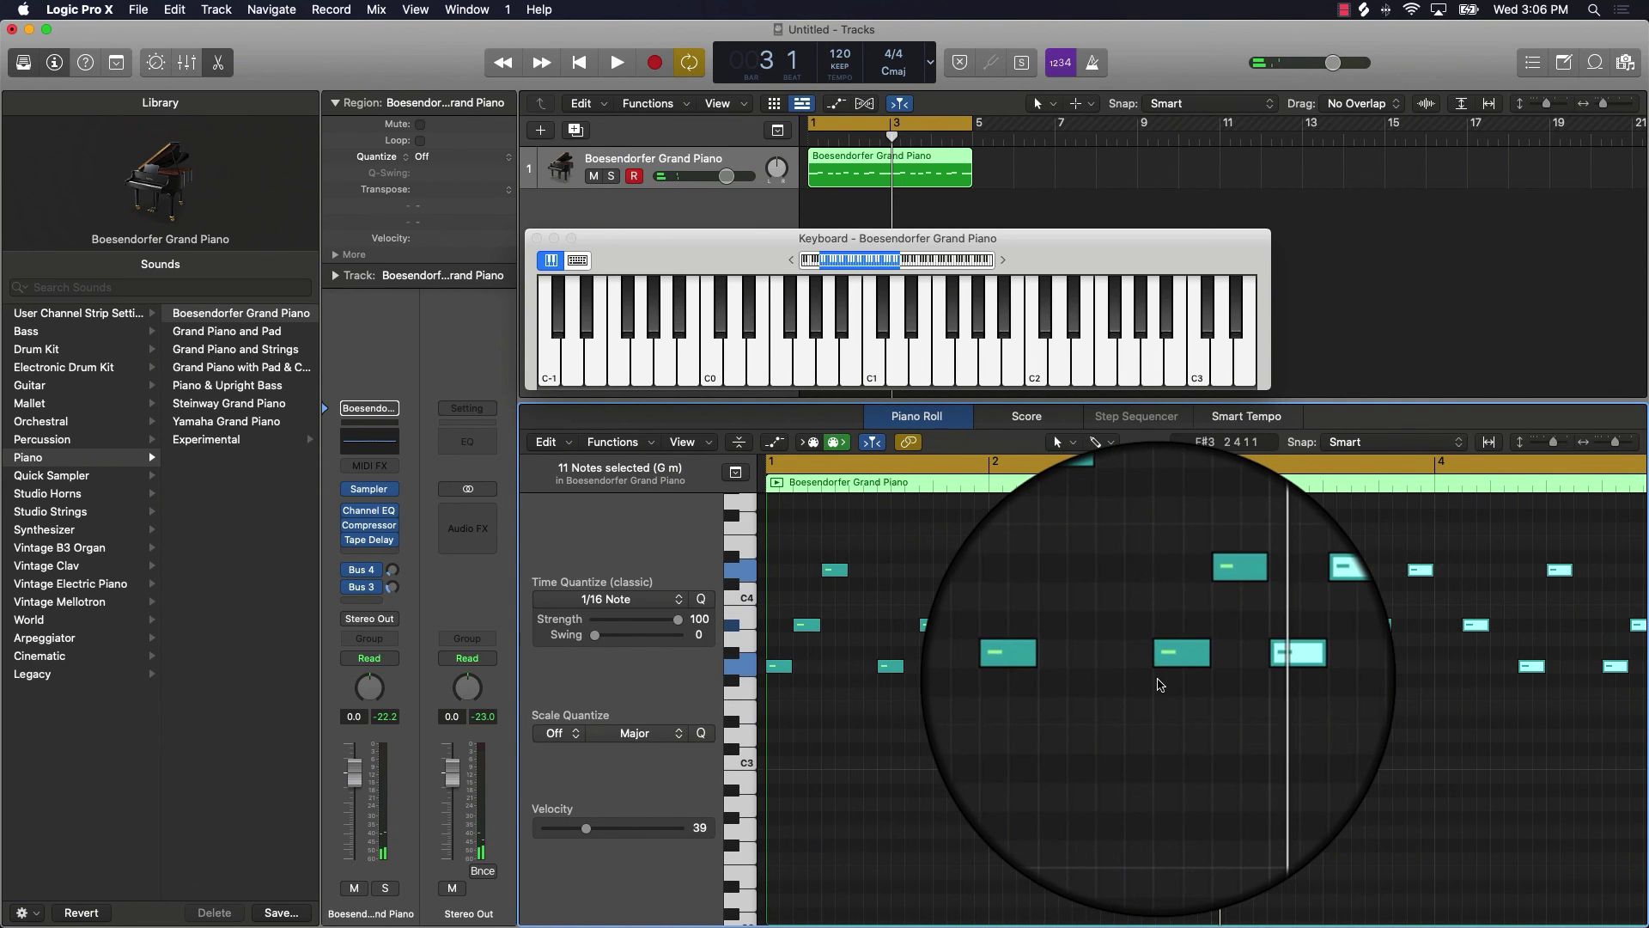
{"action": "left_click", "coordinate": [1159, 684]}
{"action": "key", "text": "space"}
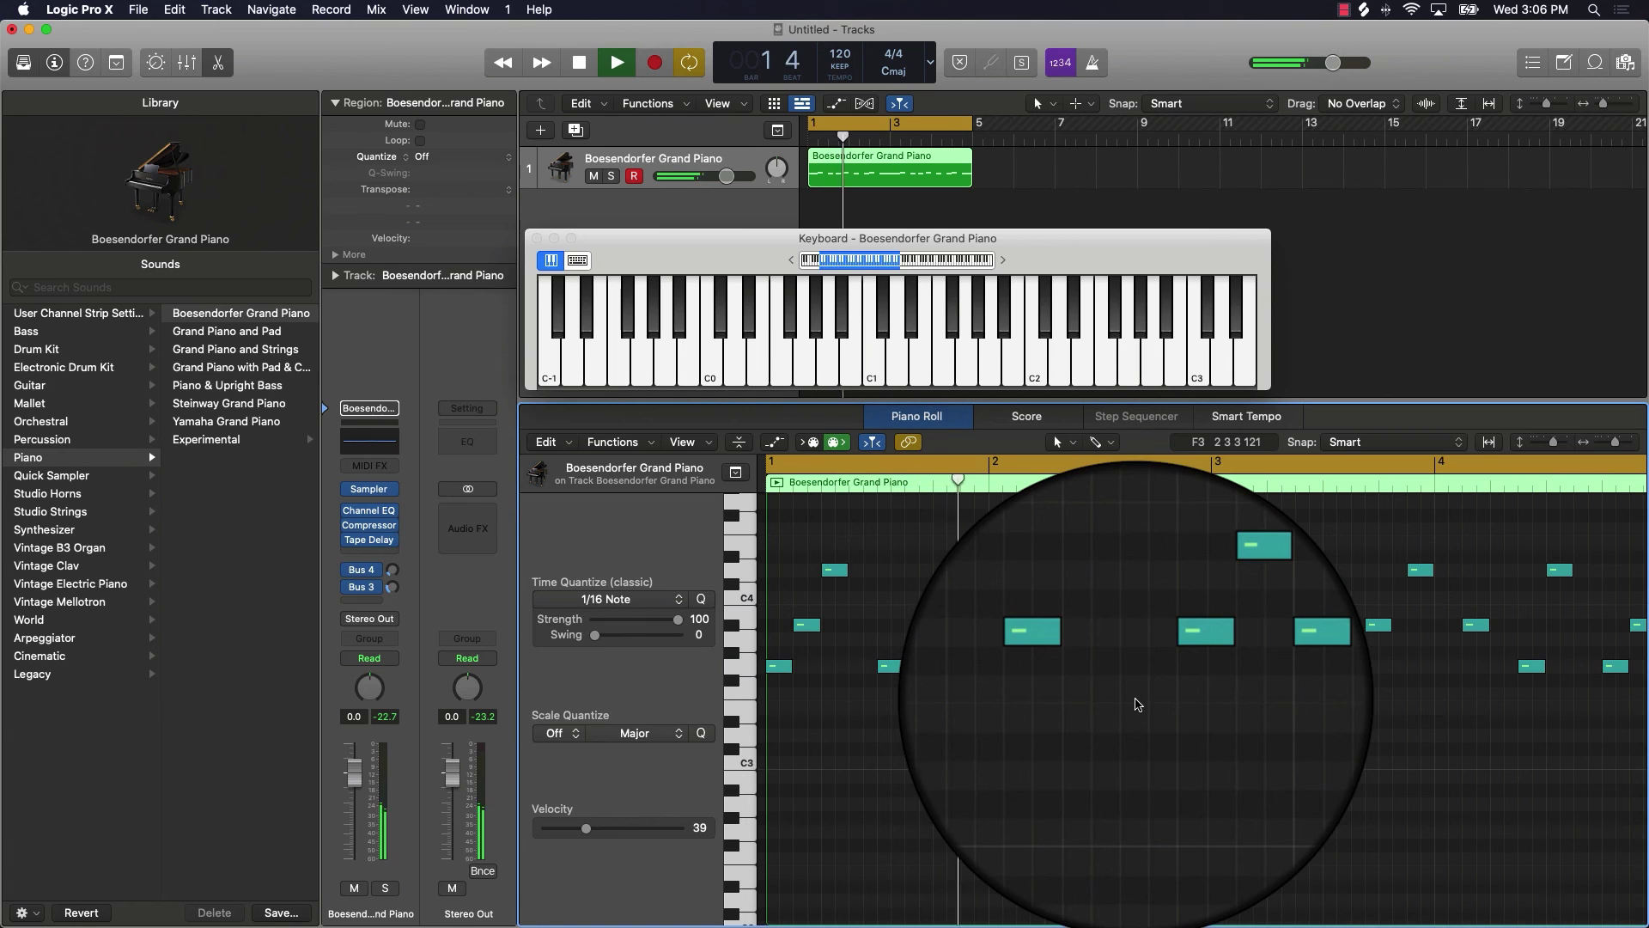